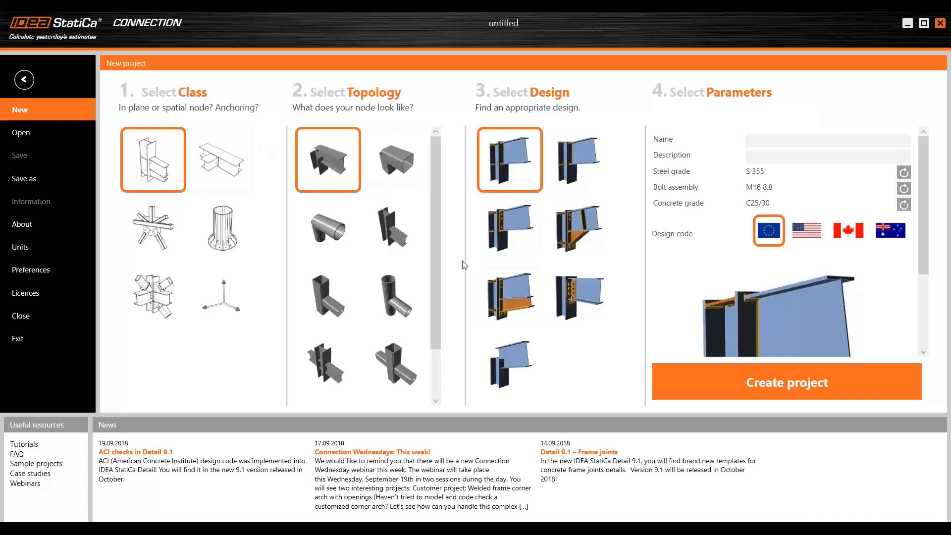
- Create a new project from the blank column-and-inclined-beam design without any connecting plates, using the European design code
left_click(509, 356)
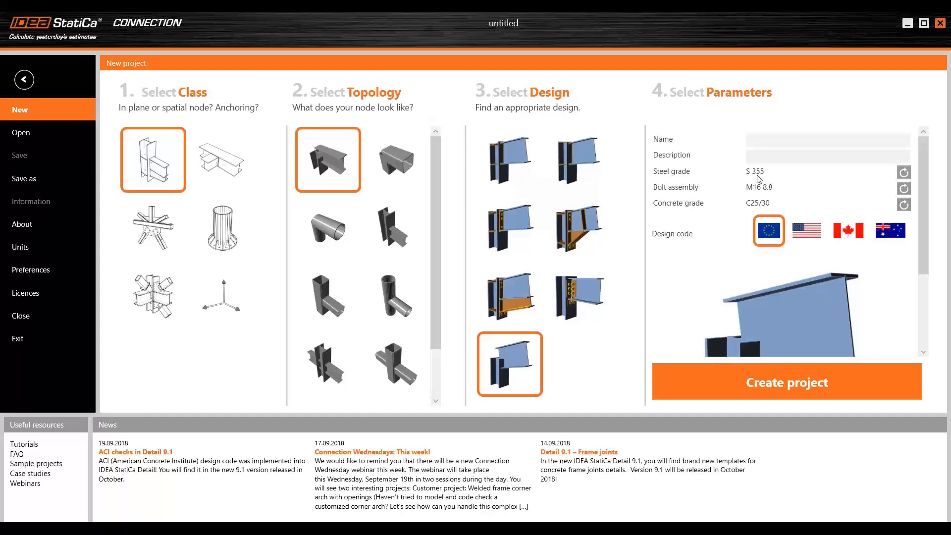
left_click(768, 379)
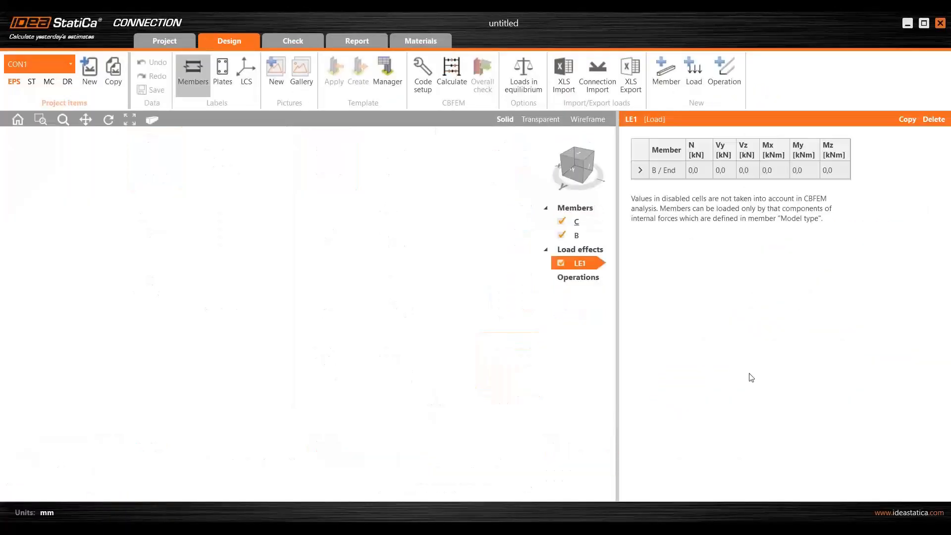
- Assign a new rolled IPE300 cross-section to beam B
scroll(434, 355, "down", 1)
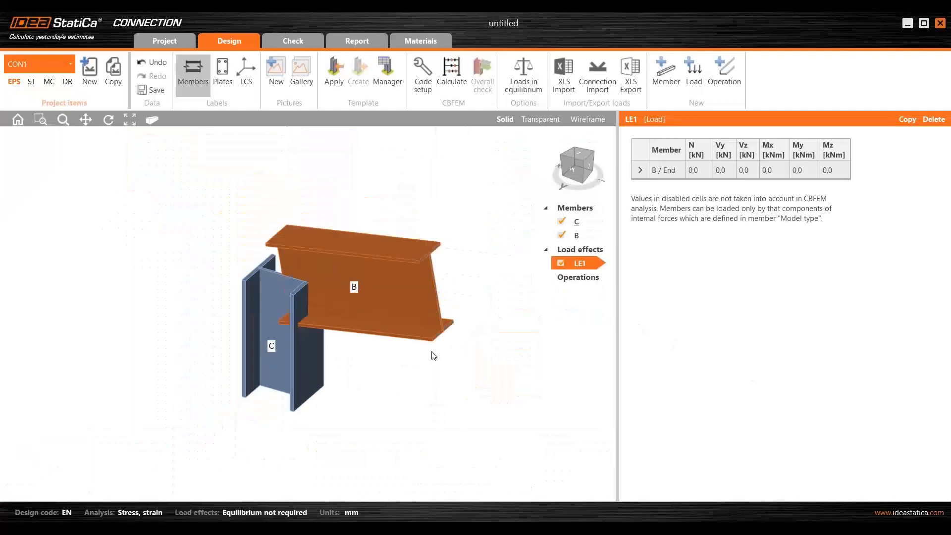
scroll(411, 378, "down", 1)
right_click_drag(411, 378, 395, 343)
middle_click_drag(405, 365, 383, 363)
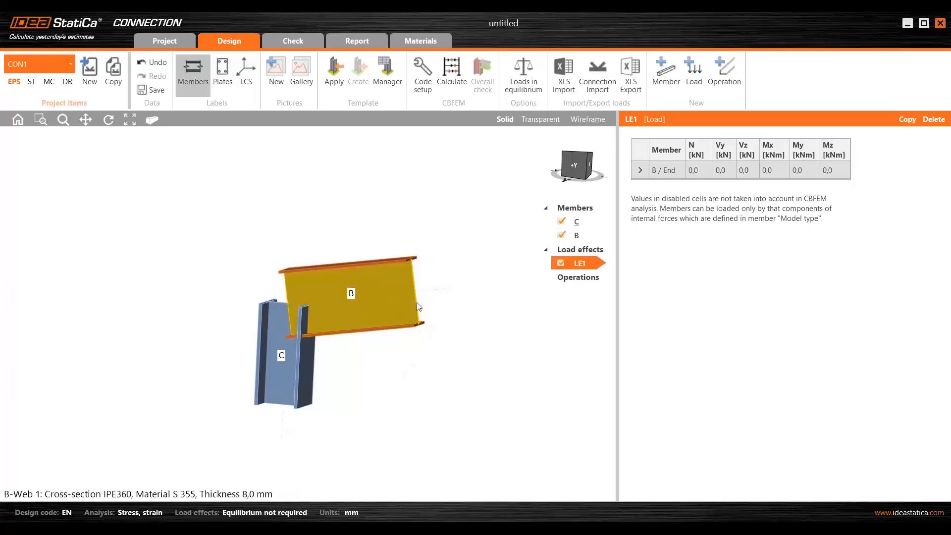
scroll(478, 309, "down", 3)
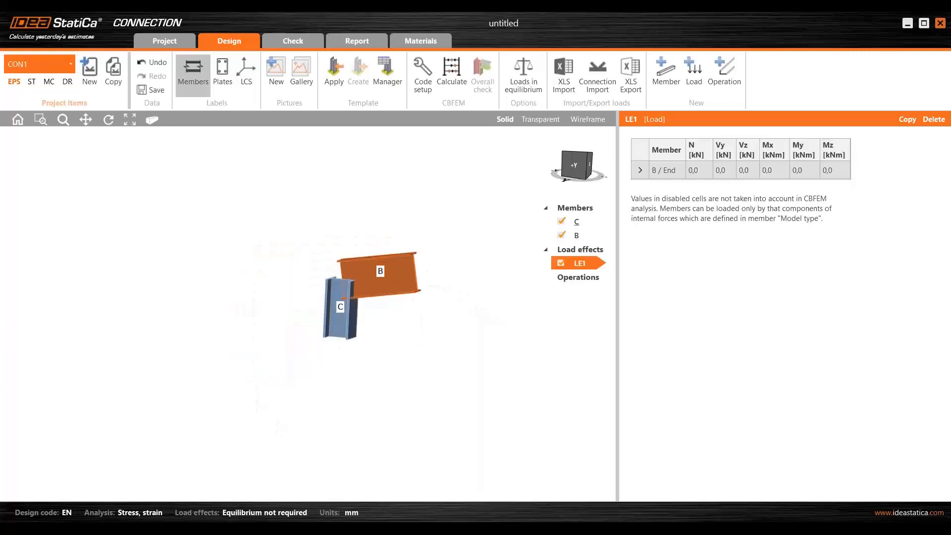
right_click(392, 269)
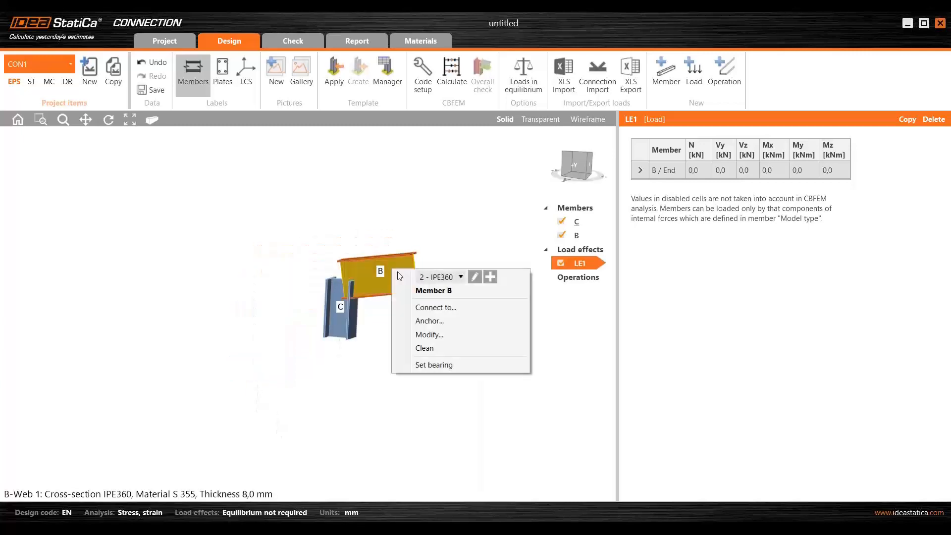
left_click(491, 276)
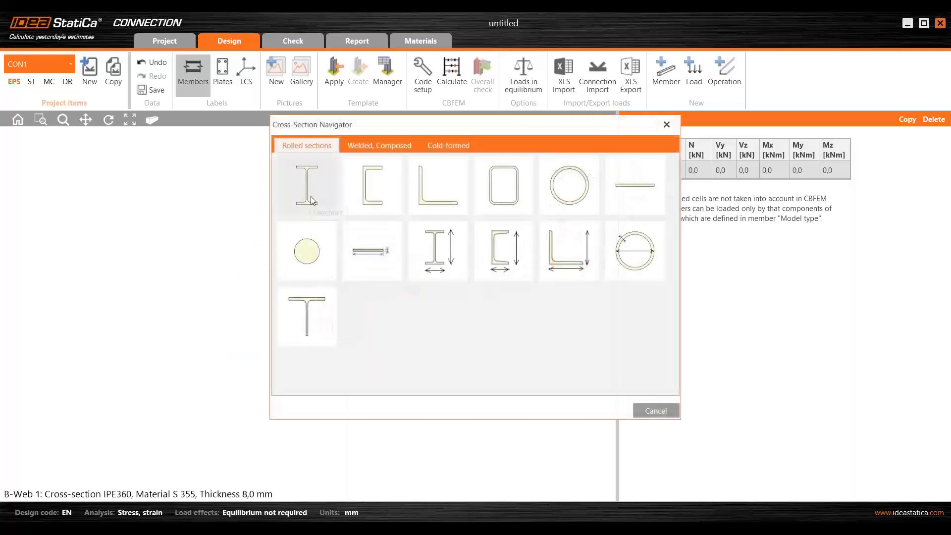
left_click(310, 192)
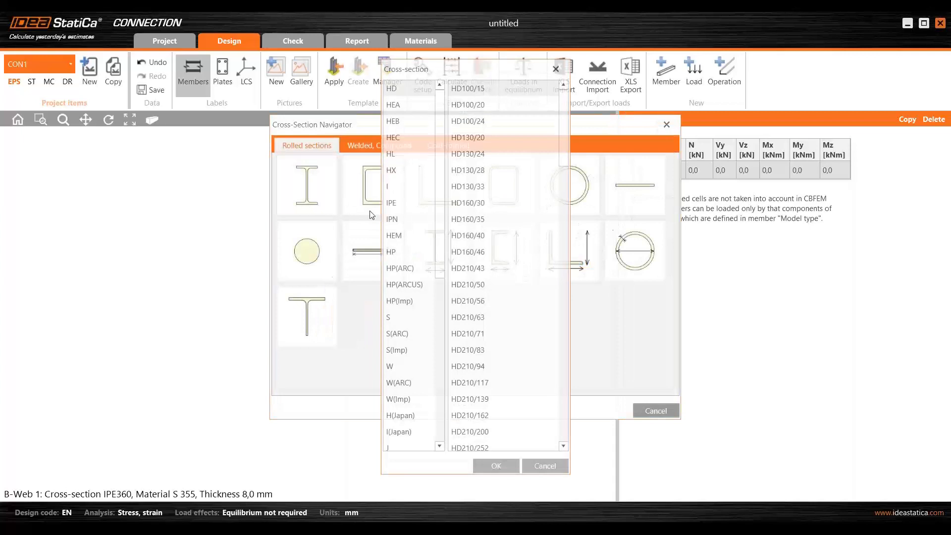
left_click(399, 204)
scroll(480, 257, "down", 3)
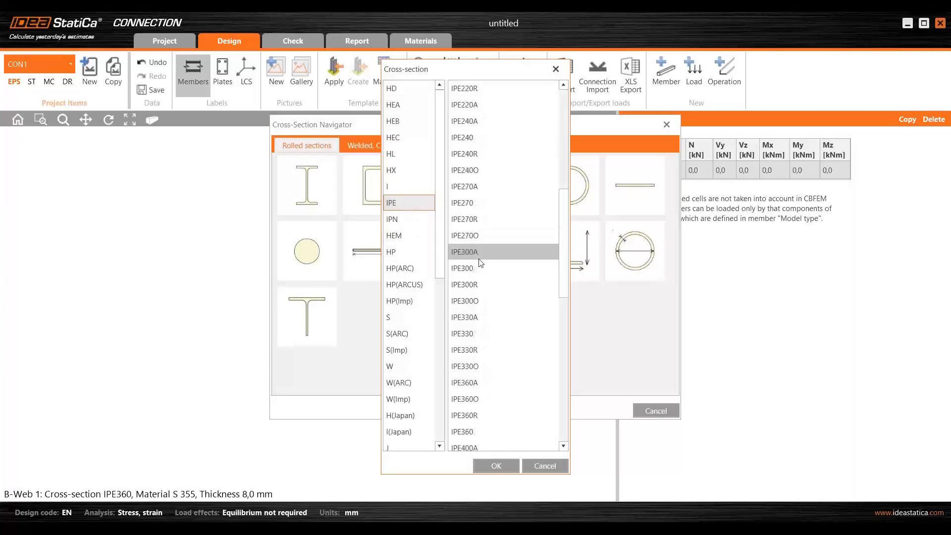
left_click(478, 267)
left_click(497, 466)
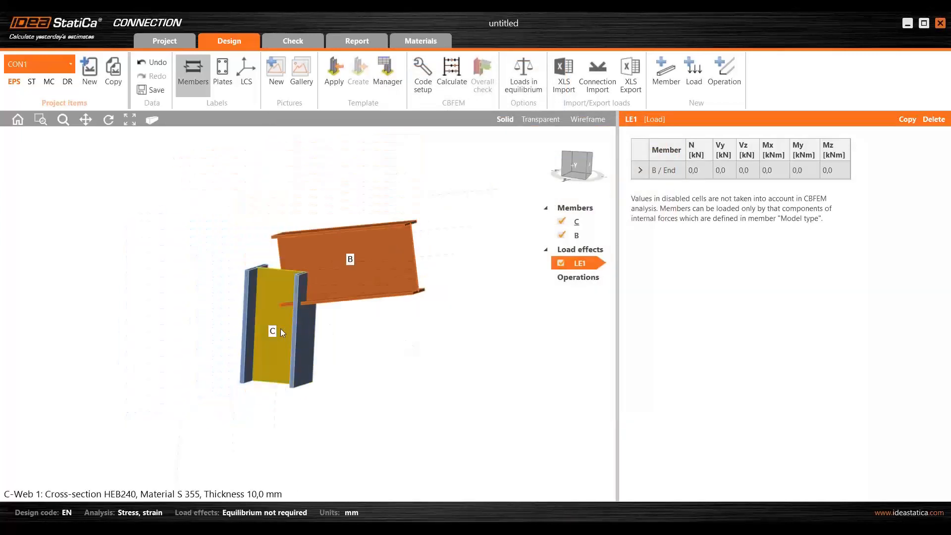
- Change the cross-section of column C to the existing IPE300 section
right_click(280, 328)
left_click(353, 337)
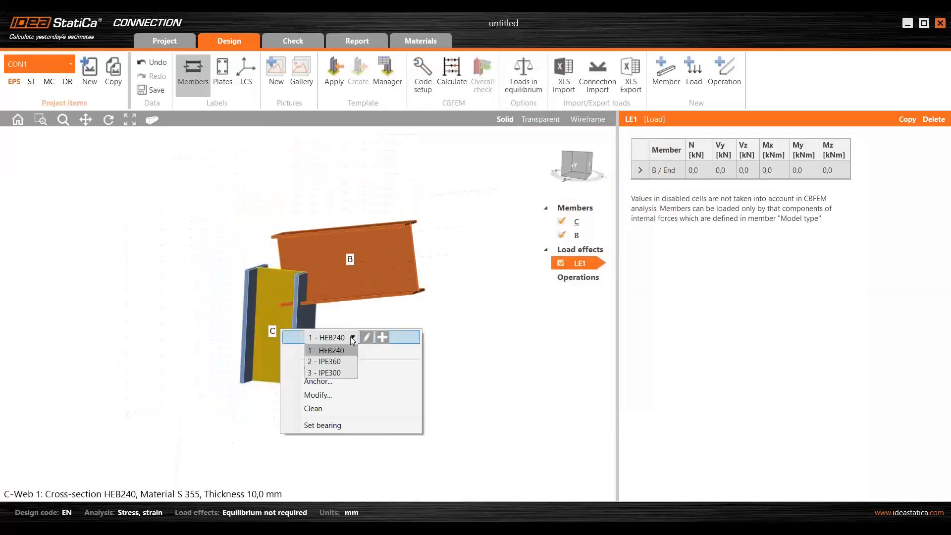
left_click(339, 373)
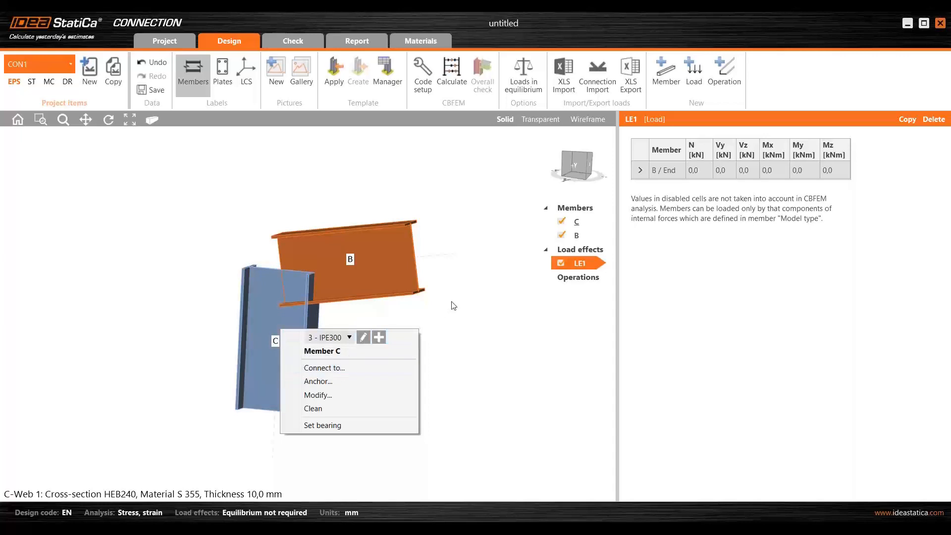
left_click(474, 310)
- Set the offset ex of beam B to 1116 mm
scroll(473, 310, "down", 3)
middle_click_drag(473, 310, 414, 293)
left_click(358, 260)
scroll(436, 329, "down", 3)
left_click(672, 280)
type("1")
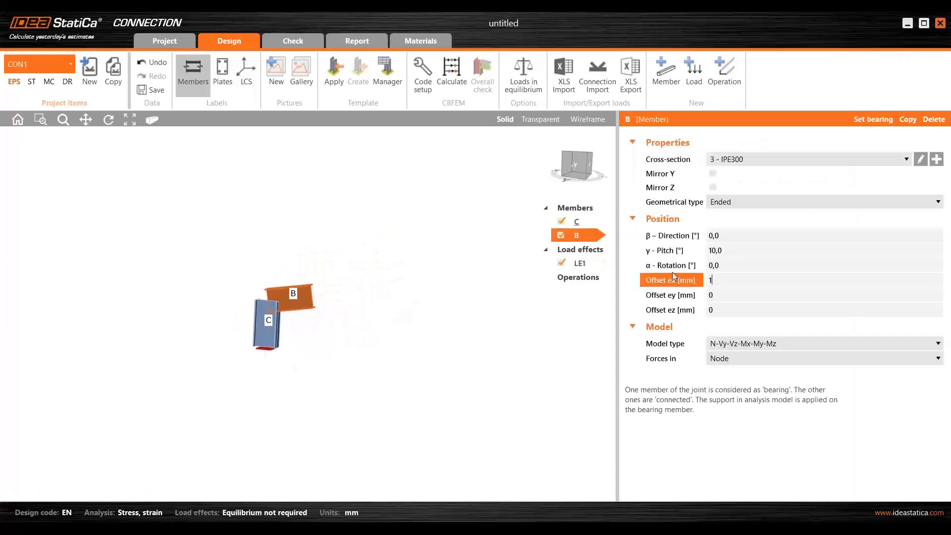
type("116")
key("Tab")
- Set the offset ex of column C to 1116 mm
left_click(266, 322)
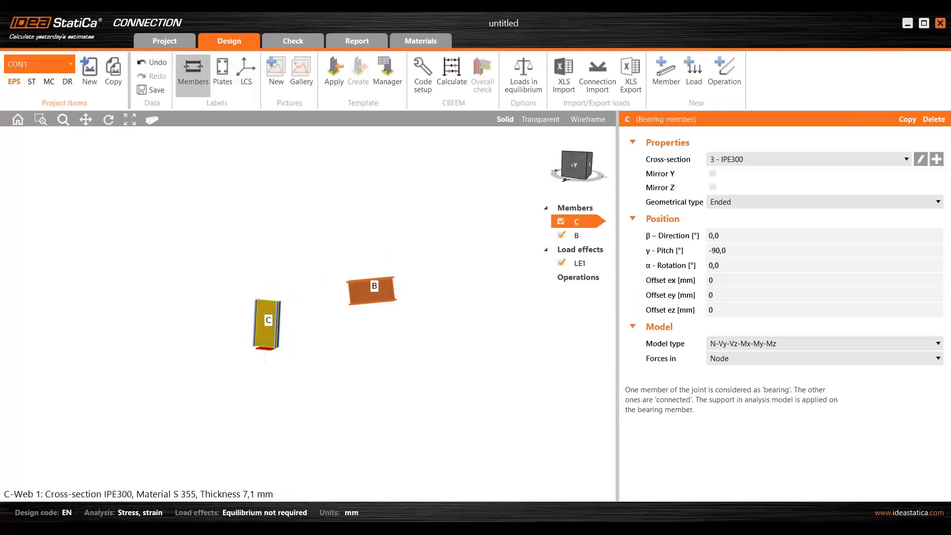
left_click(722, 279)
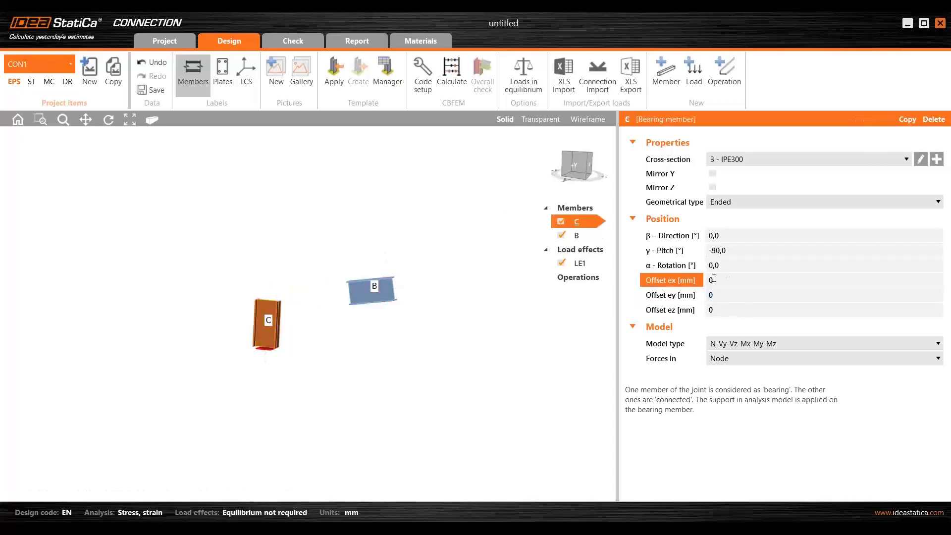
type("1116")
key("Tab")
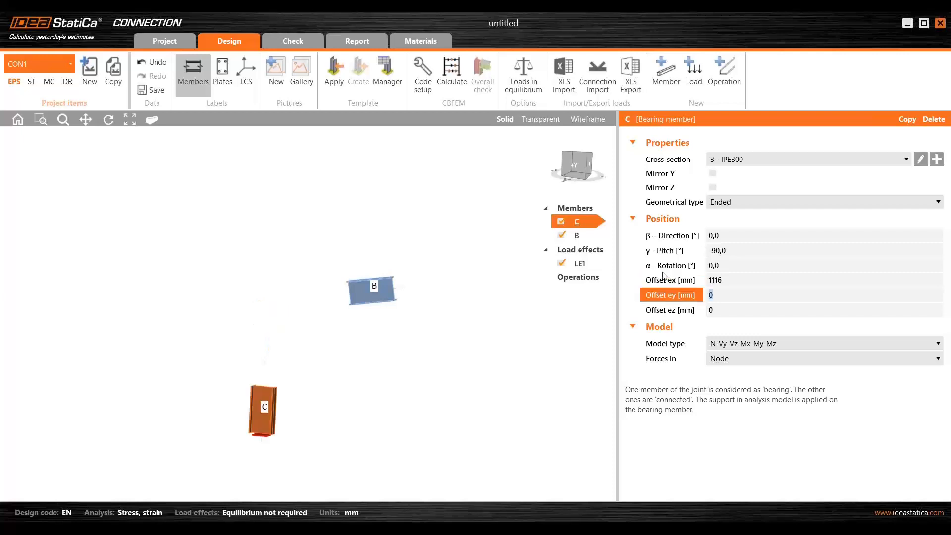
right_click_drag(365, 361, 393, 355)
middle_click_drag(376, 347, 358, 336)
right_click_drag(340, 354, 338, 354)
scroll(336, 353, "up", 3)
middle_click_drag(332, 351, 325, 340)
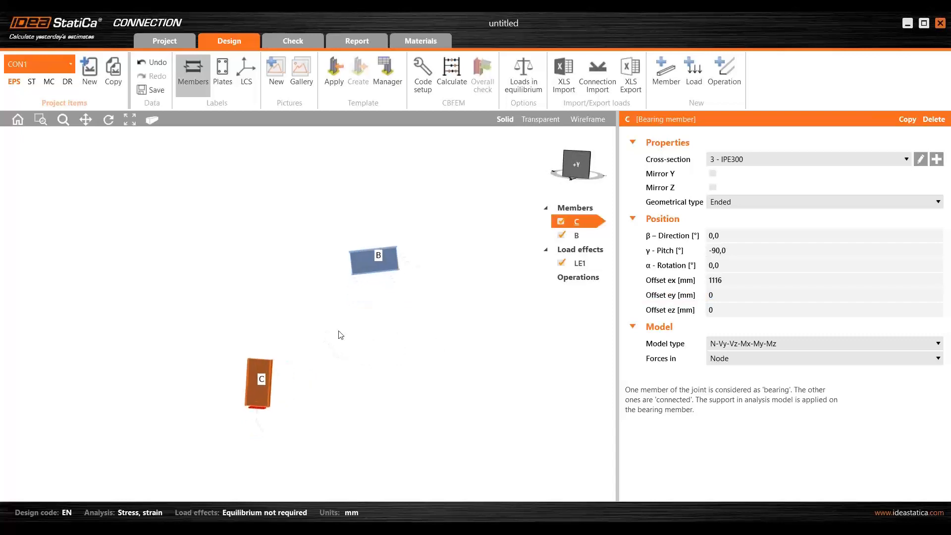
middle_click_drag(367, 325, 344, 311)
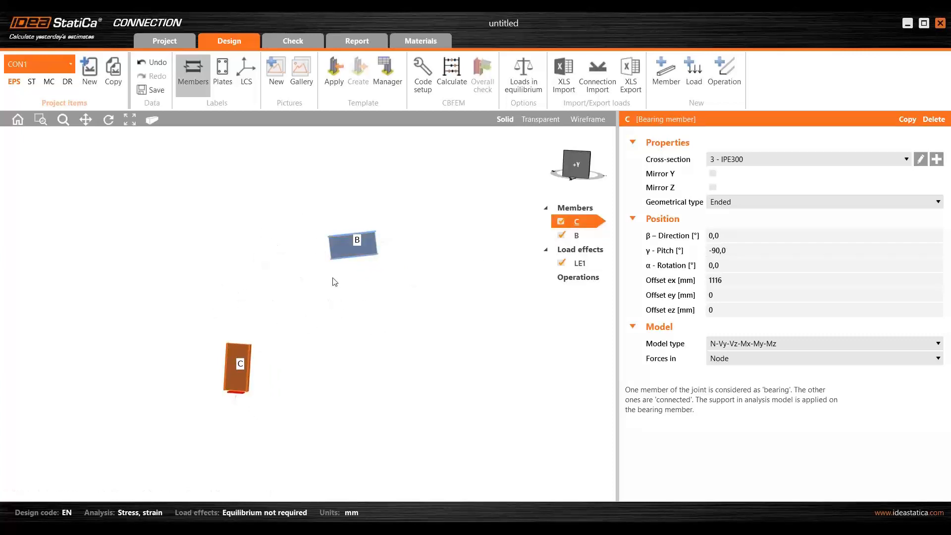
- Set the pitch of beam B to 8 degrees
left_click(582, 235)
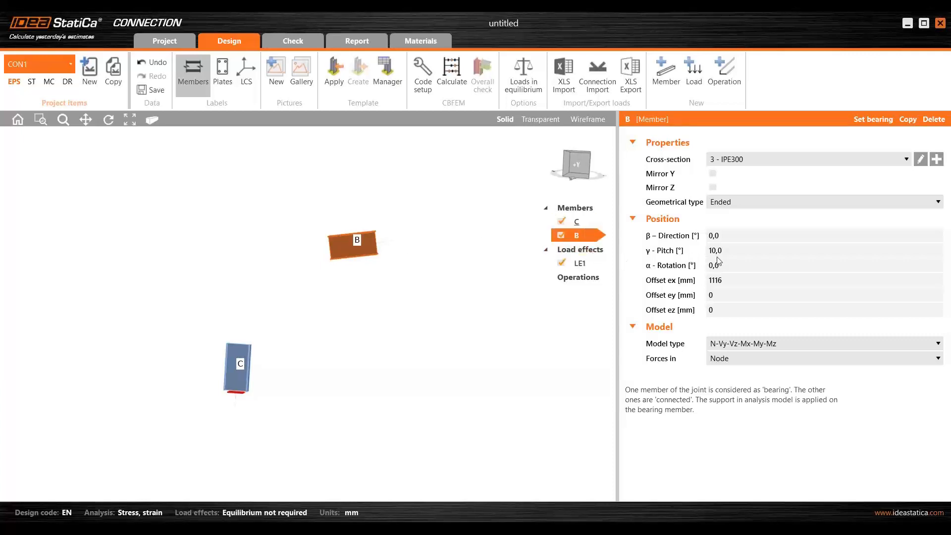
left_click(732, 250)
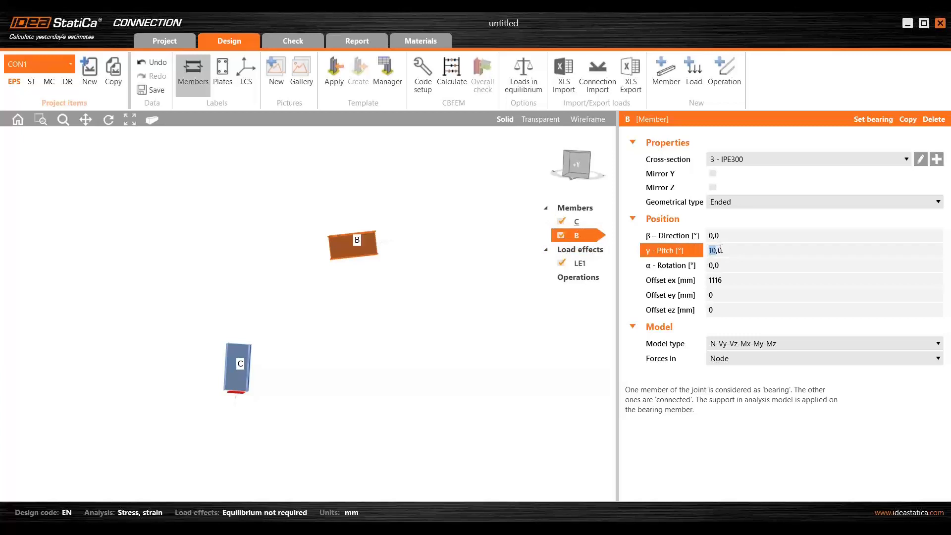
type("8")
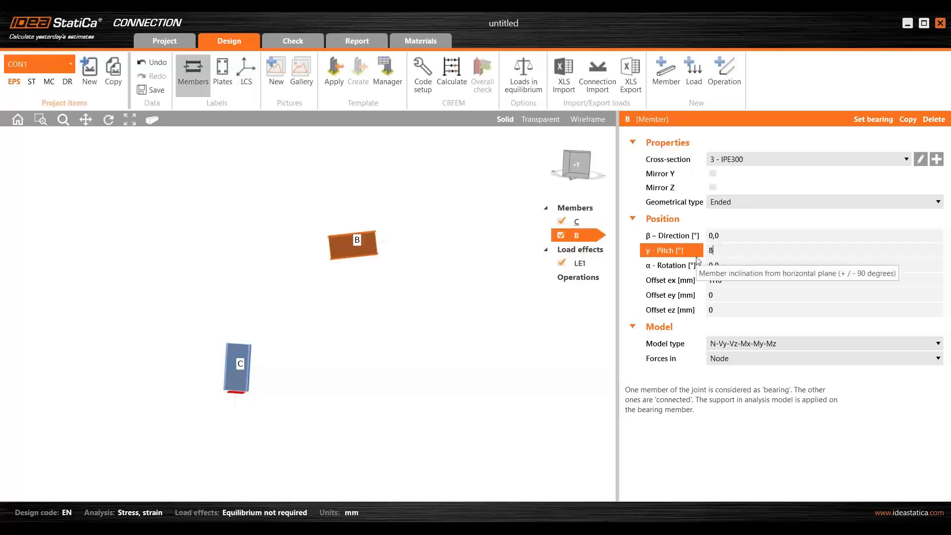
key("Return")
key("Tab")
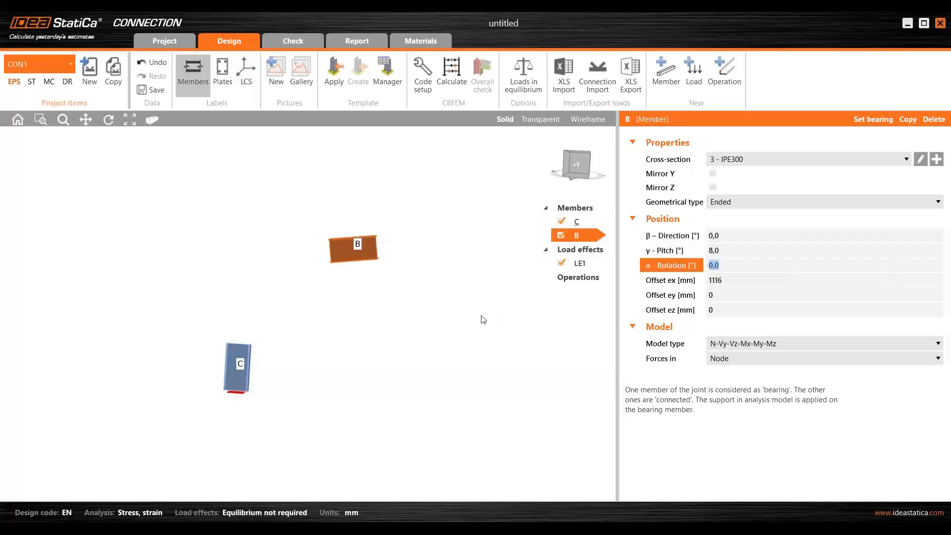
left_click(481, 316)
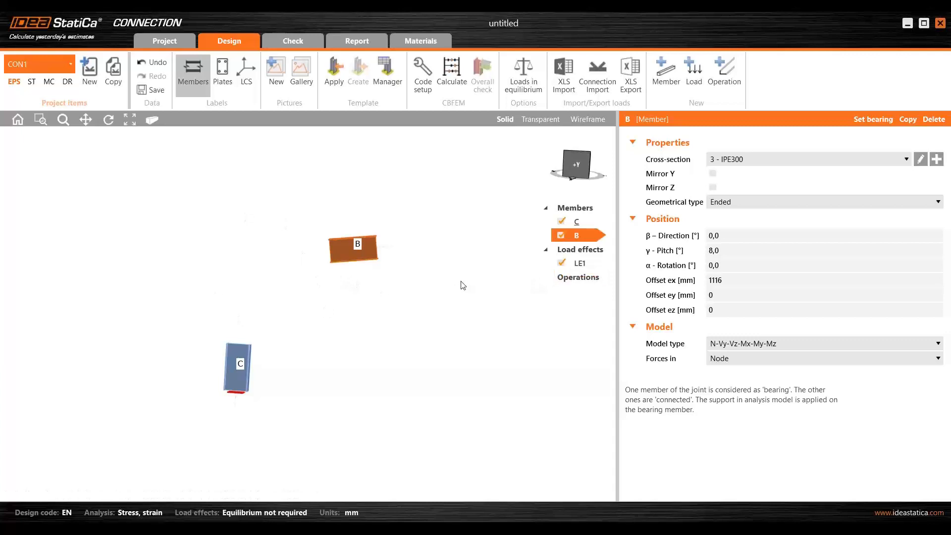
- Open load effect LE1 and turn on loads in equilibrium so both member ends can be loaded
left_click(579, 265)
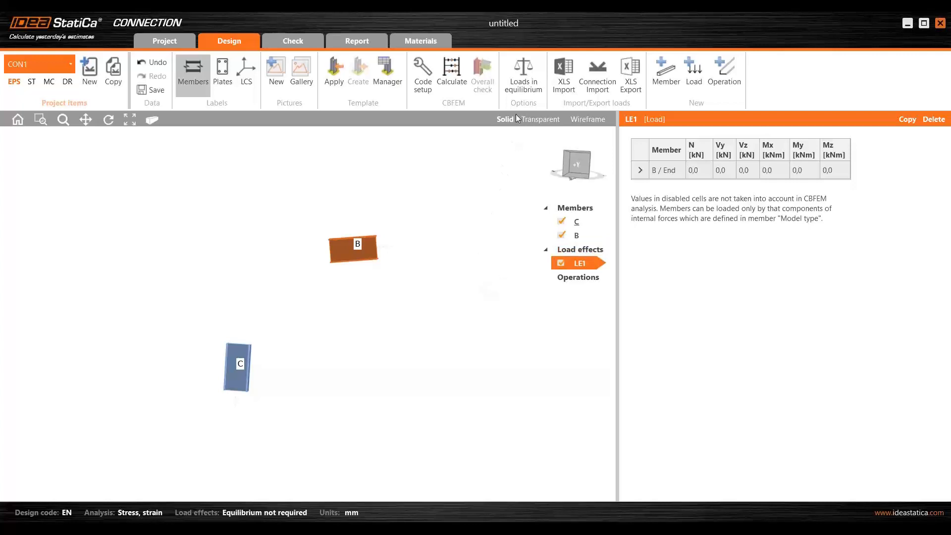
left_click(527, 69)
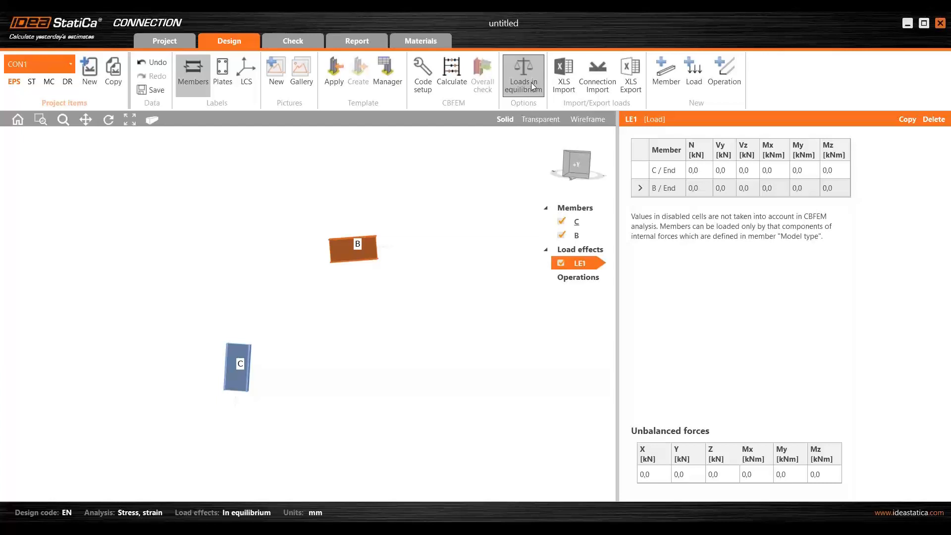
- Switch to Internal forces.xlsx in Excel and copy the force and moment values of members C and B in D2:I3
mouse_move(474, 529)
left_click(474, 488)
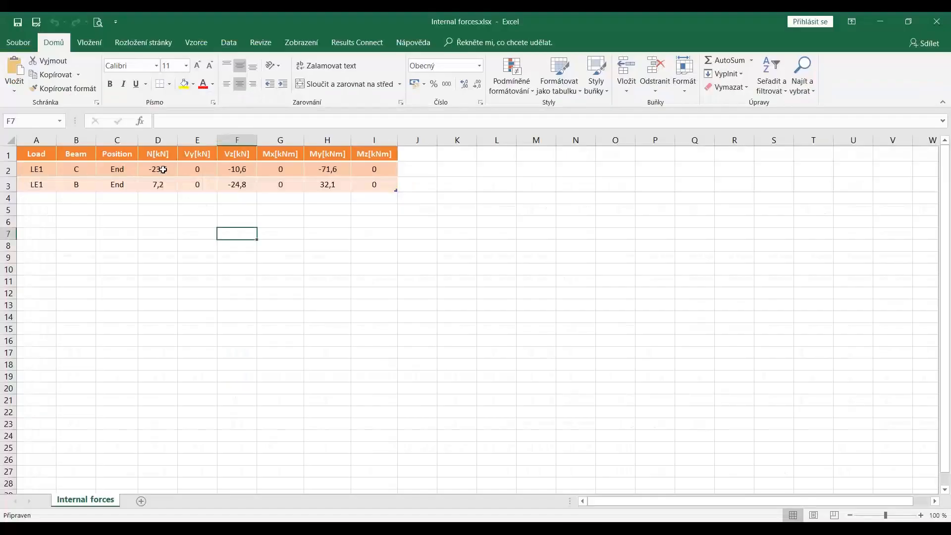
left_click_drag(163, 169, 370, 183)
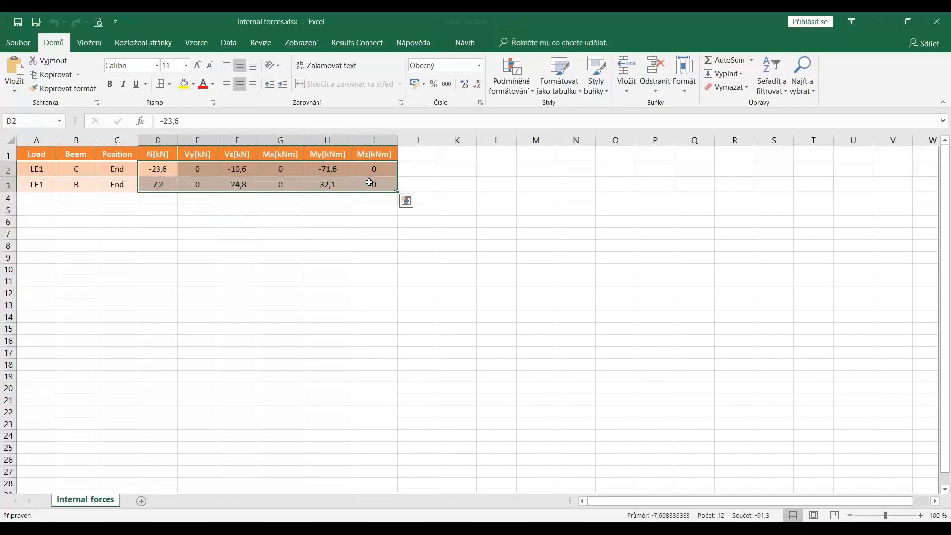
key("ctrl+c")
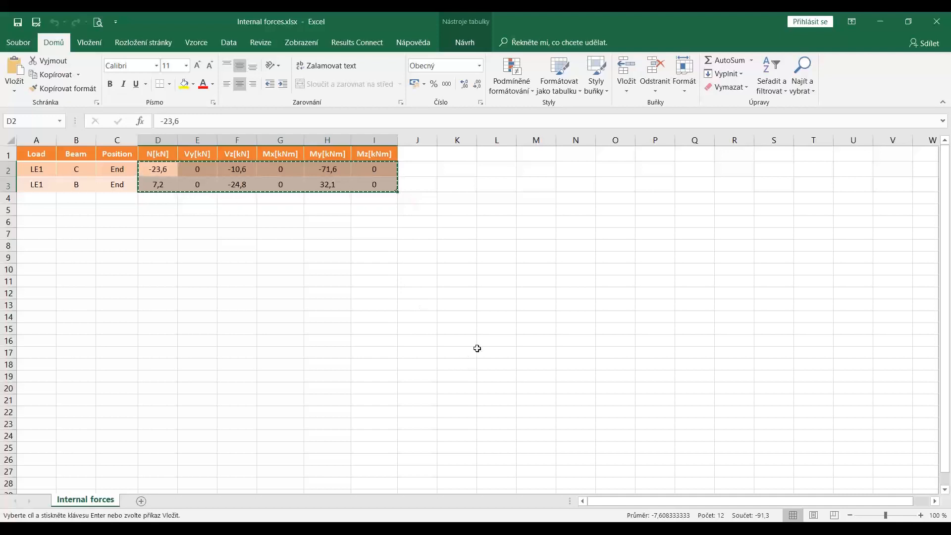
- Switch back to the untitled IDEA StatiCa project and import the copied internal forces, replacing the existing loads
mouse_move(322, 529)
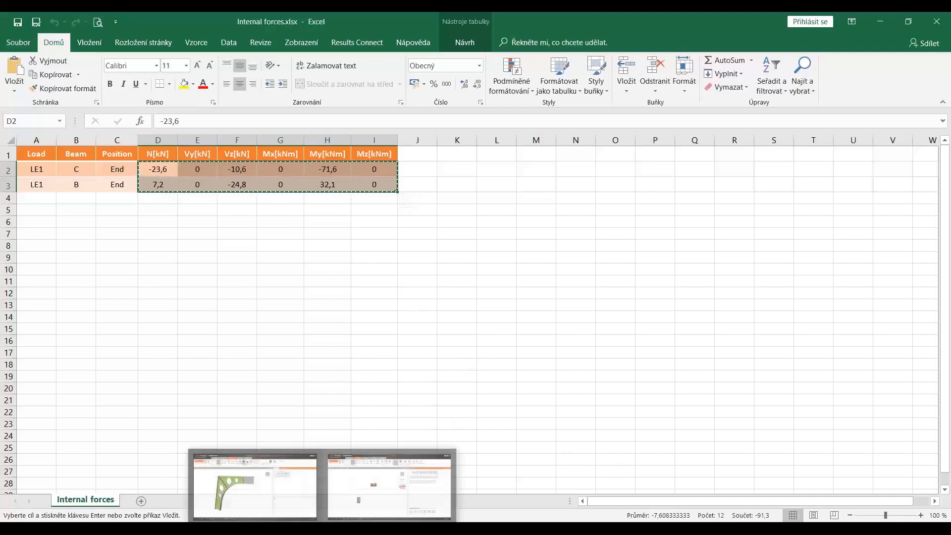
left_click(390, 491)
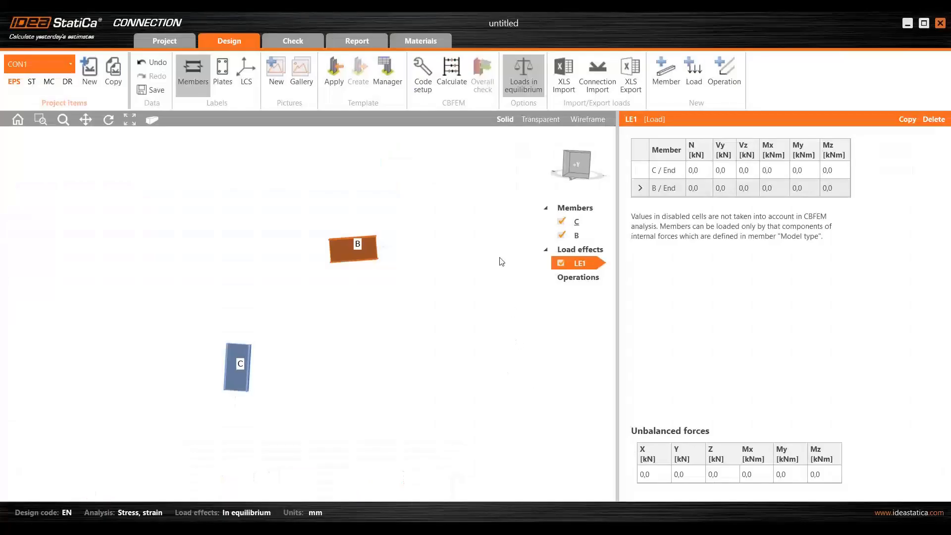
left_click(565, 72)
key("ctrl+v")
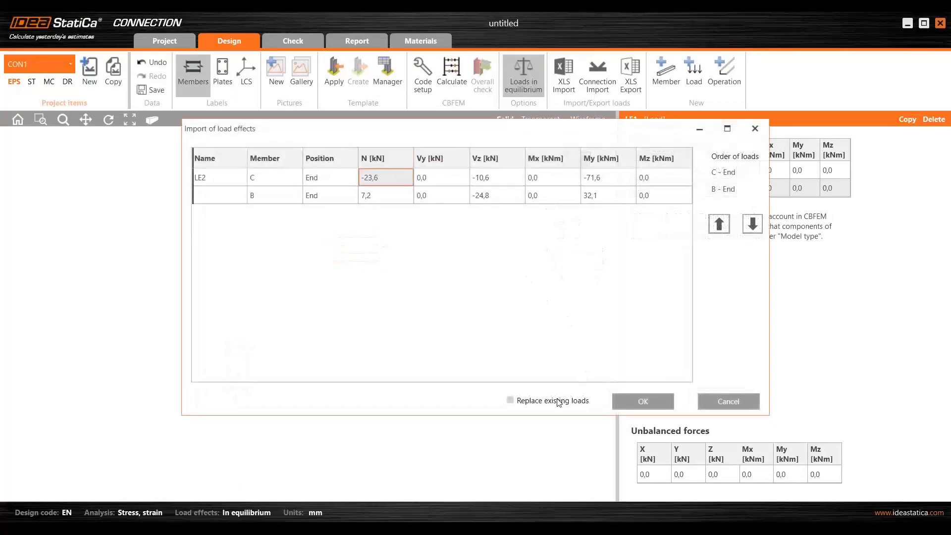
left_click(559, 401)
left_click(639, 401)
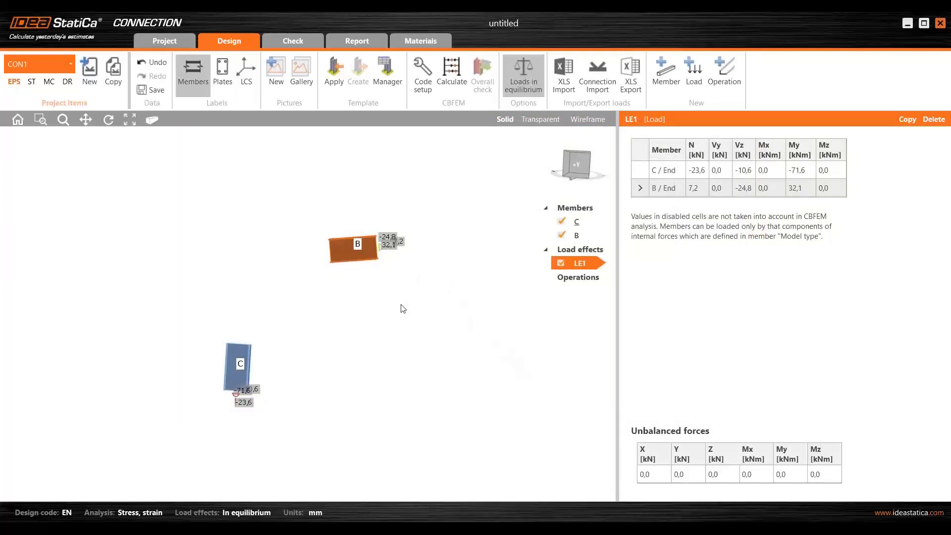
- Add a stiffening member operation to the connection
scroll(347, 272, "up", 3)
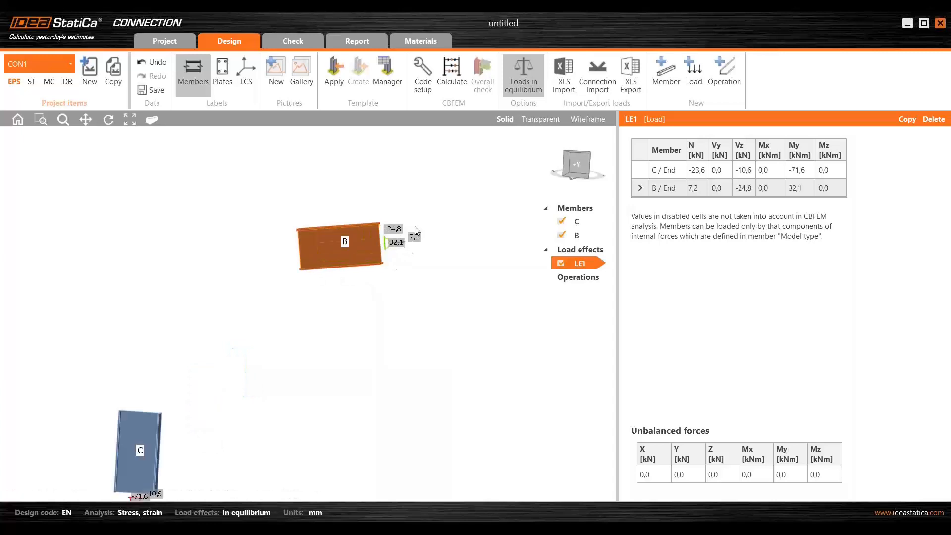
scroll(389, 233, "down", 3)
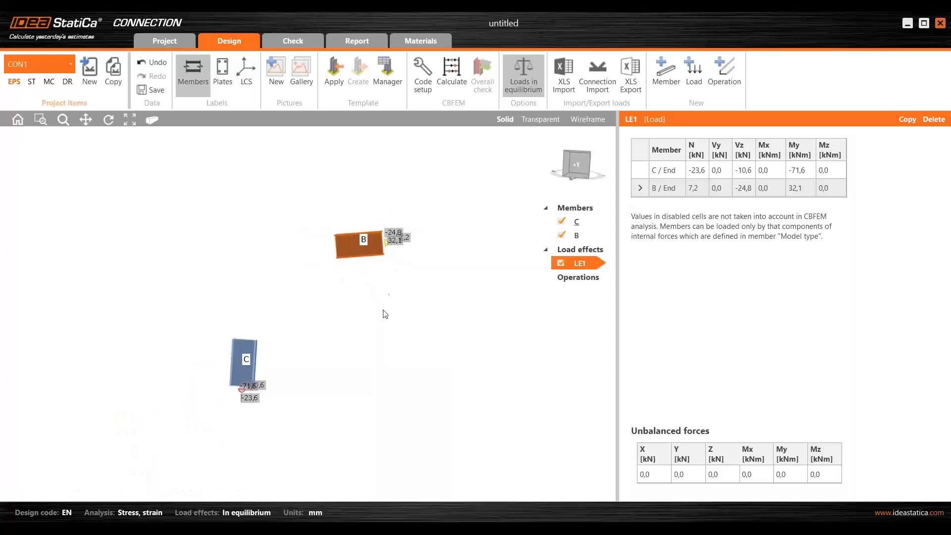
left_click(587, 279)
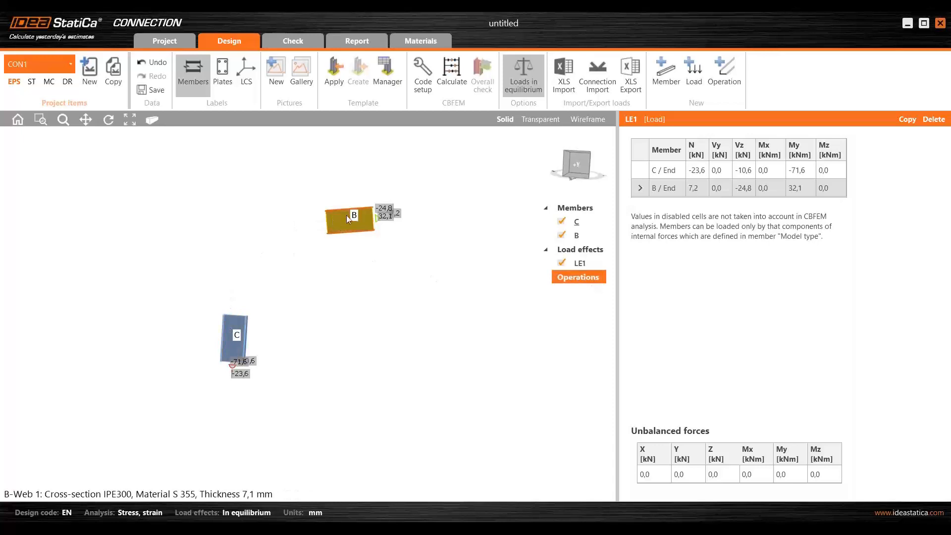
left_click(576, 281)
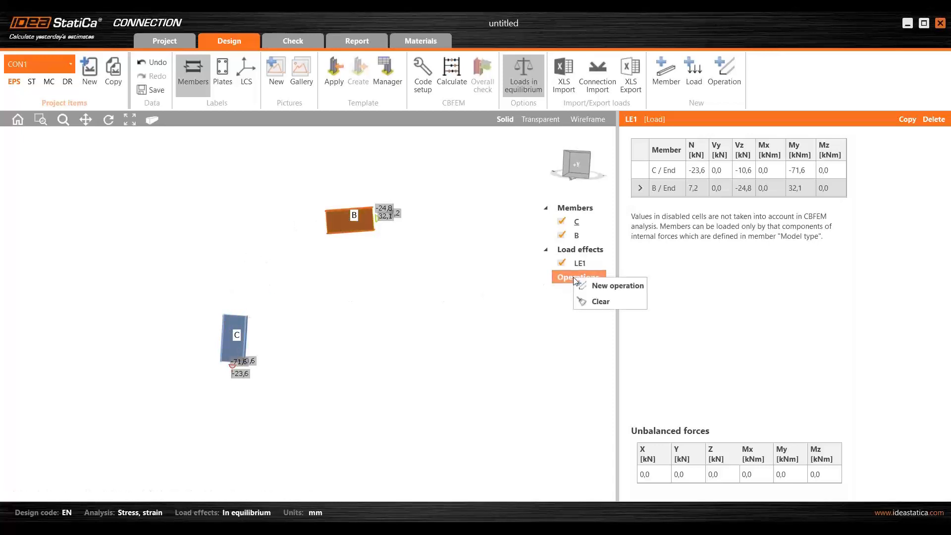
left_click(600, 287)
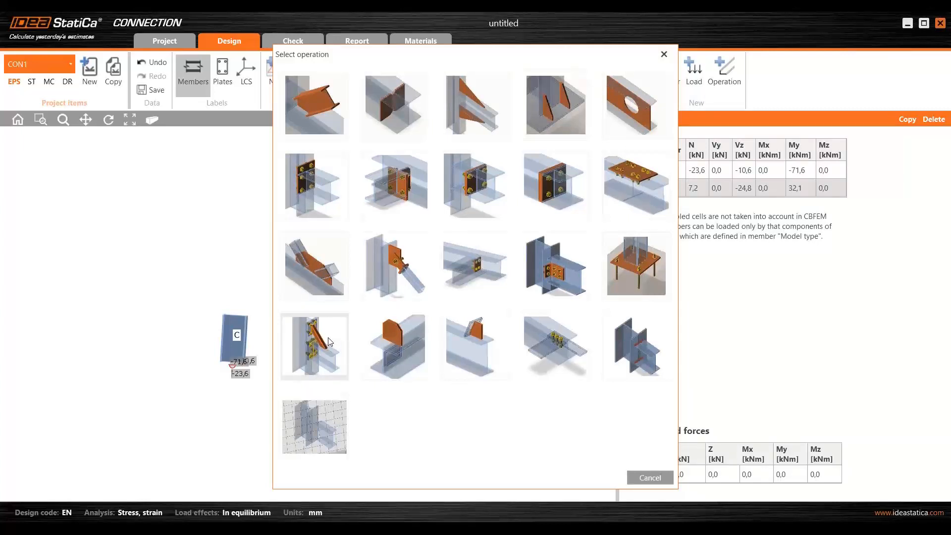
left_click(330, 341)
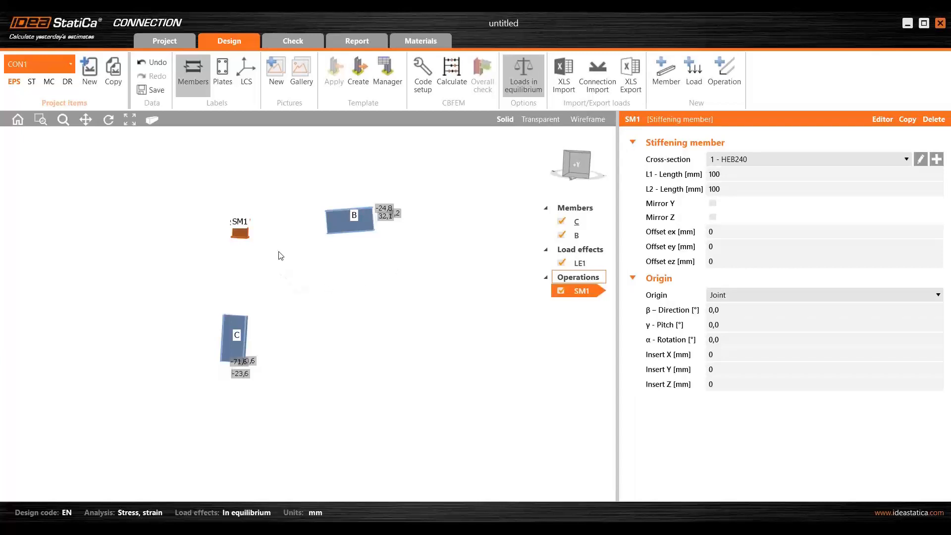
- Give stiffening member SM1 a welded T cross-section and set its height to 600 mm
scroll(276, 263, "up", 5)
middle_click_drag(297, 308, 238, 325)
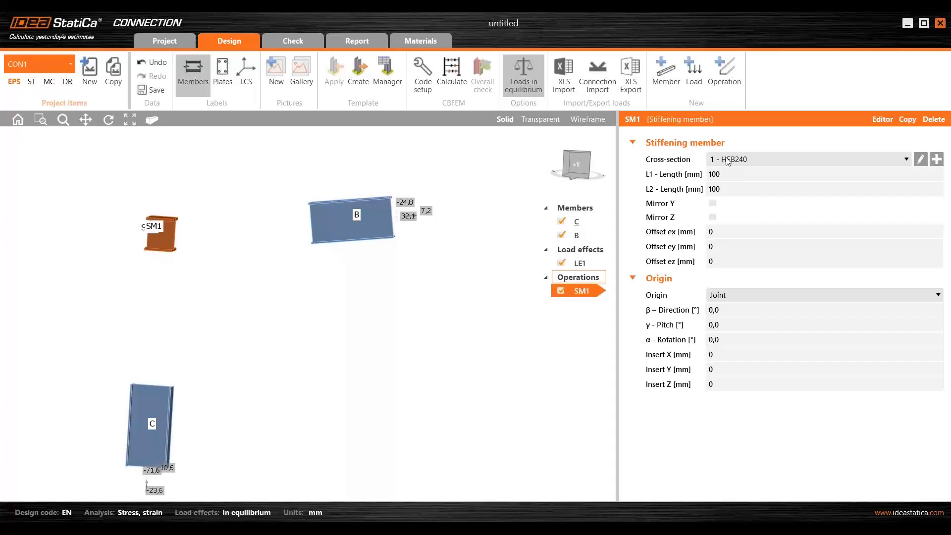
left_click(921, 159)
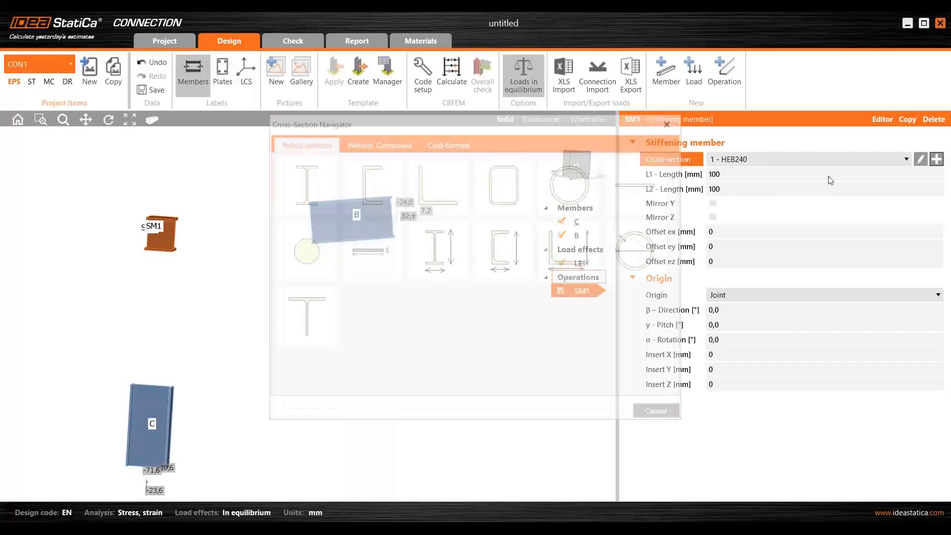
left_click(375, 149)
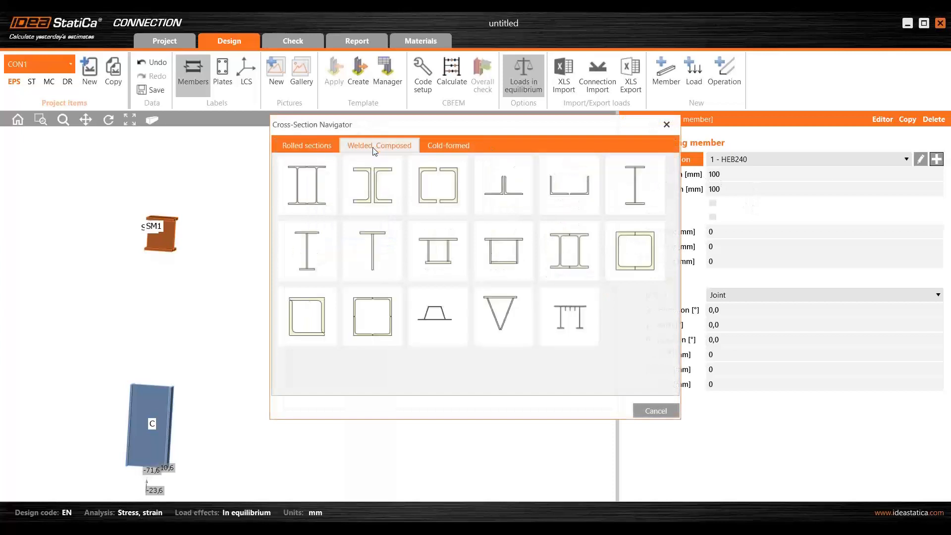
left_click(381, 244)
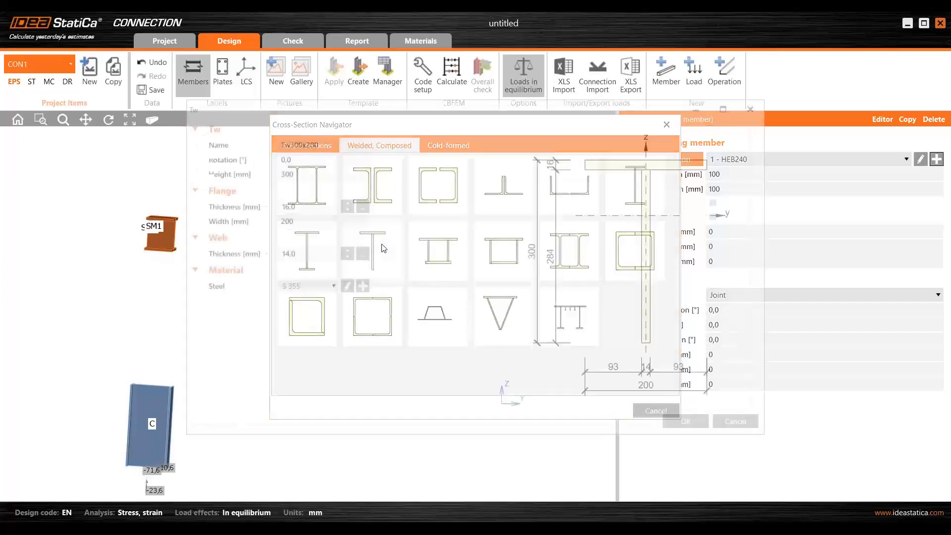
left_click(296, 173)
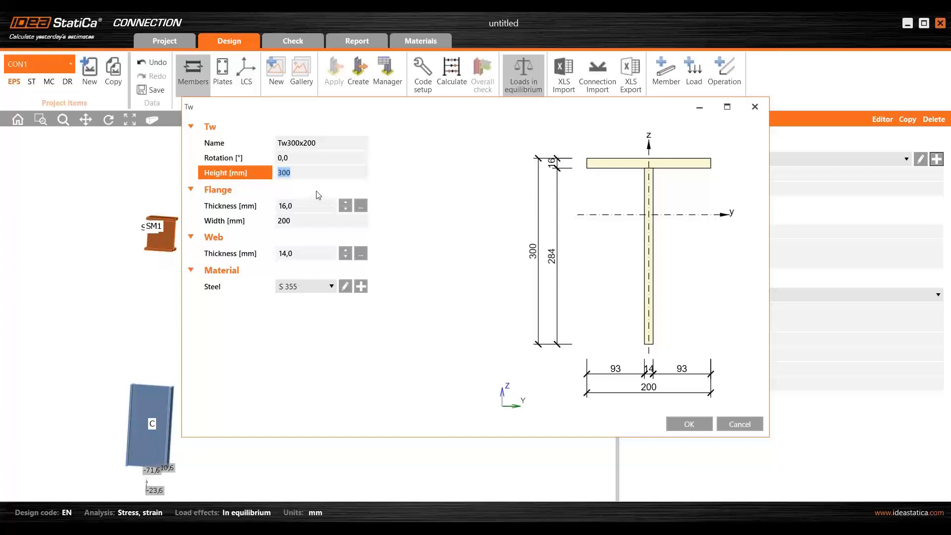
type("600")
- Set the T-section's flange to 10.7 mm thick and 150 mm wide and its web to 7.1 mm thick, and accept the section
left_click(304, 207)
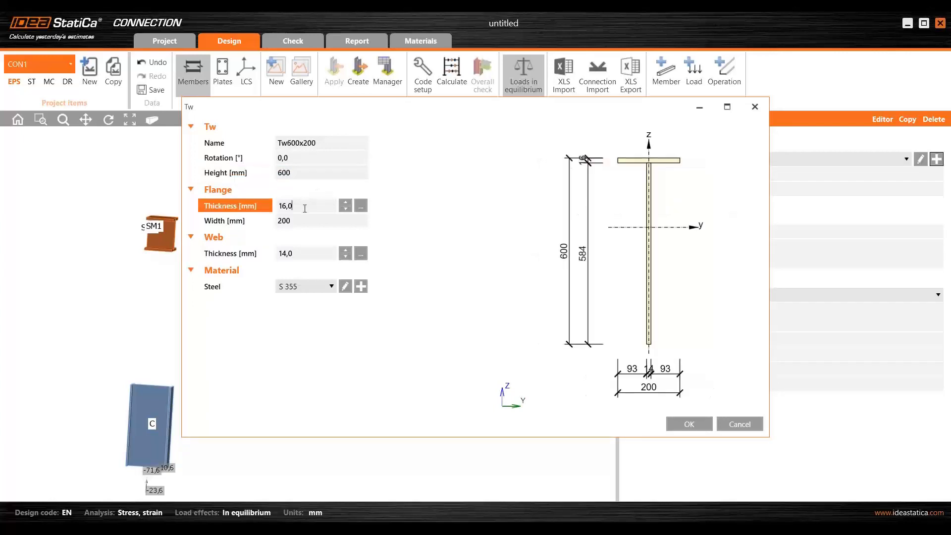
type("10,7")
left_click(296, 219)
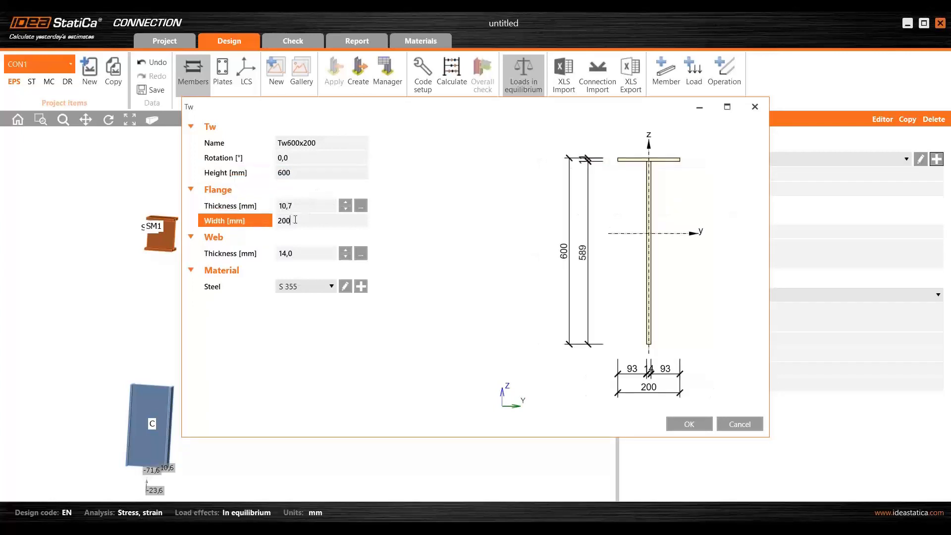
double_click(302, 218)
type("150")
left_click(306, 254)
left_click_drag(306, 253, 218, 253)
type("7,1")
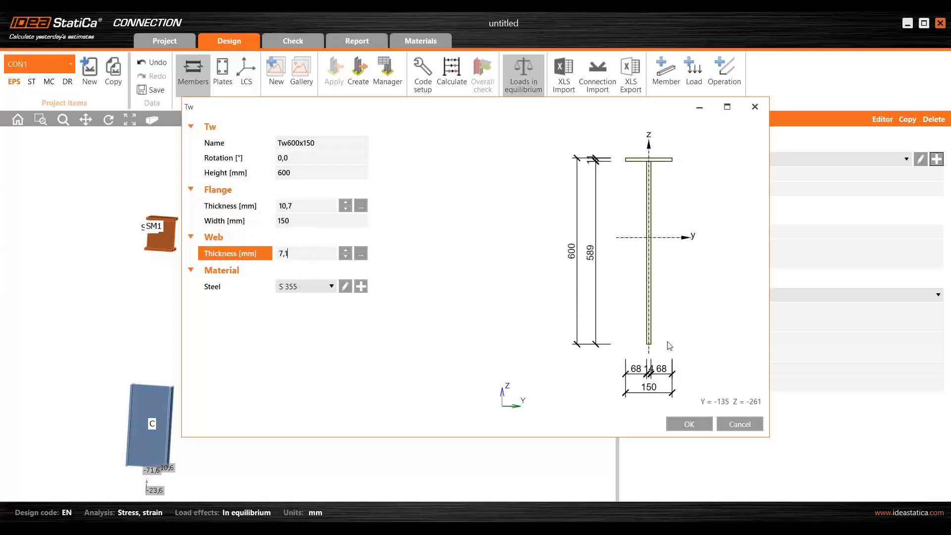
left_click(689, 423)
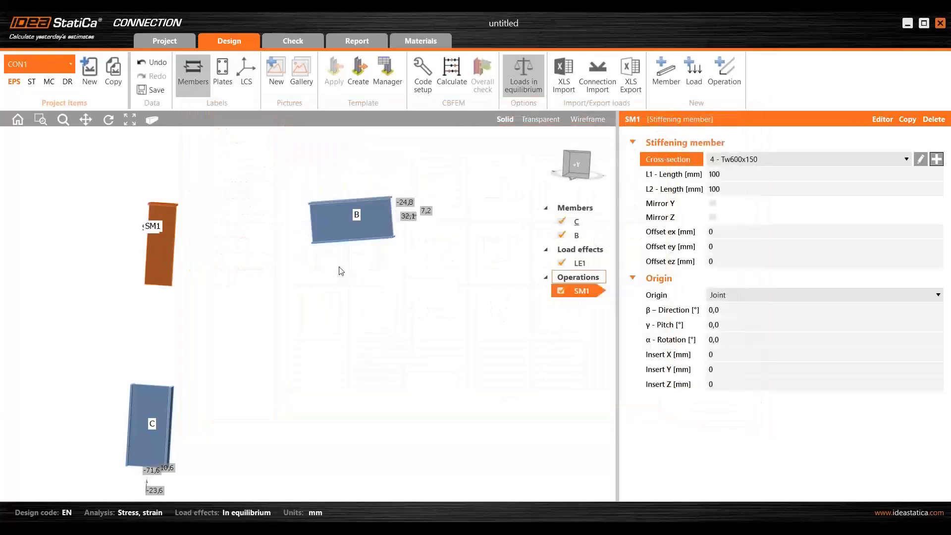
- Set the lengths of SM1 to L1 = 1000 mm and L2 = 300 mm
left_click(731, 175)
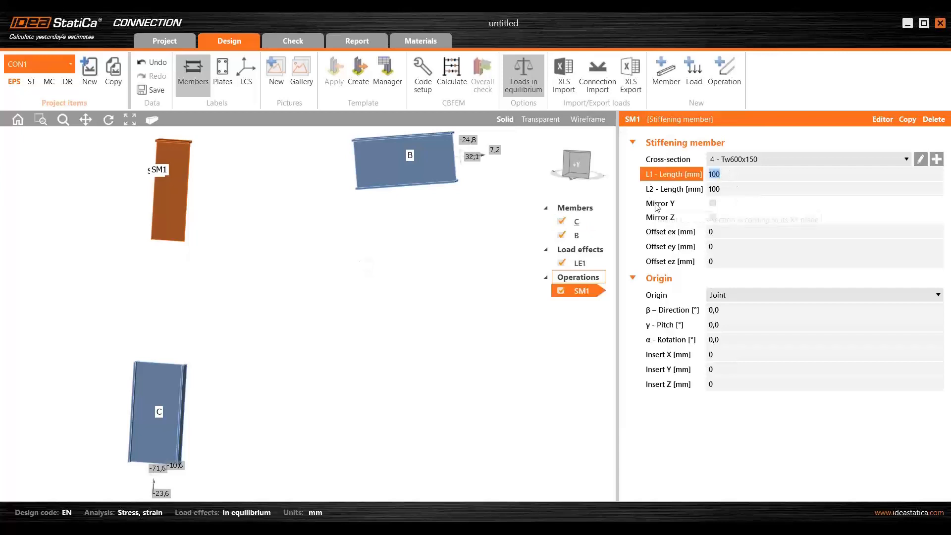
type("1000")
key("Tab")
type("300")
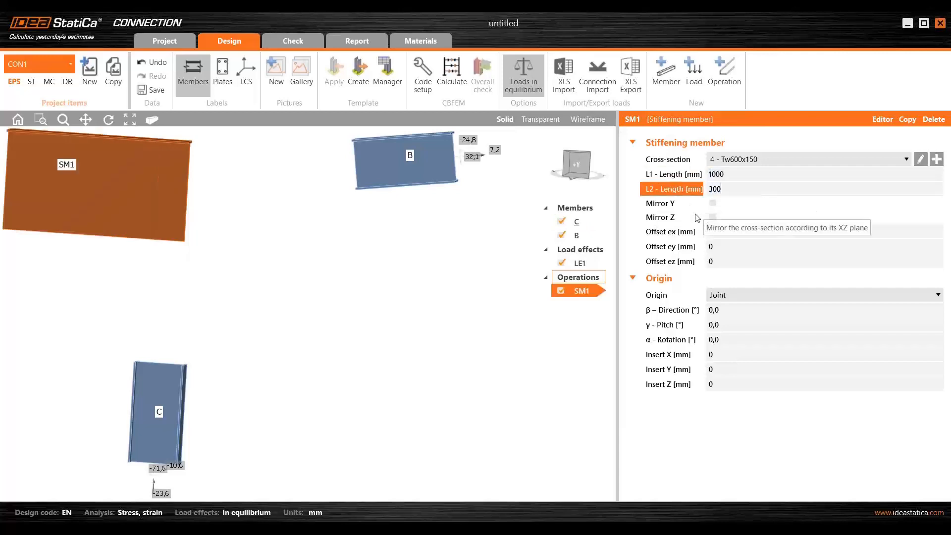
key("Tab")
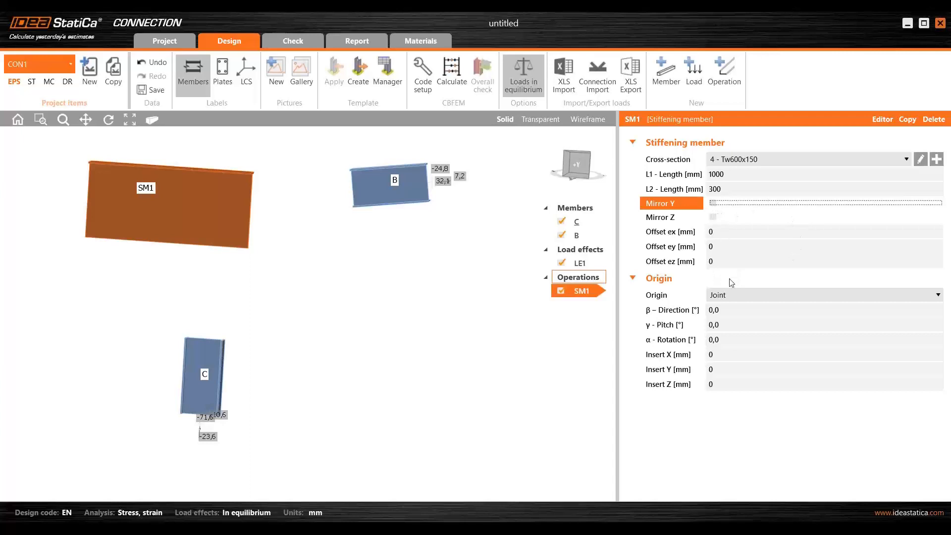
- Change the origin of SM1 to Member and attach it to member C
left_click(730, 297)
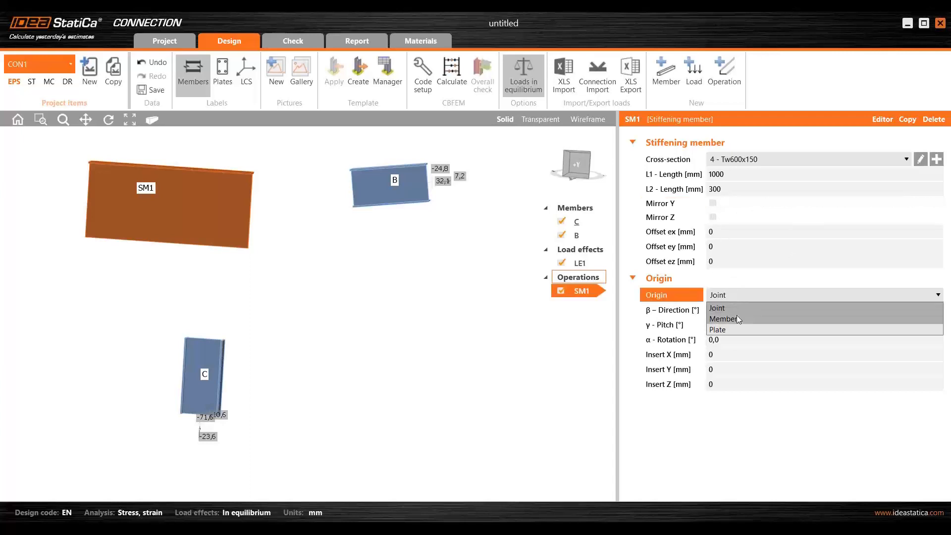
left_click(737, 318)
left_click(734, 310)
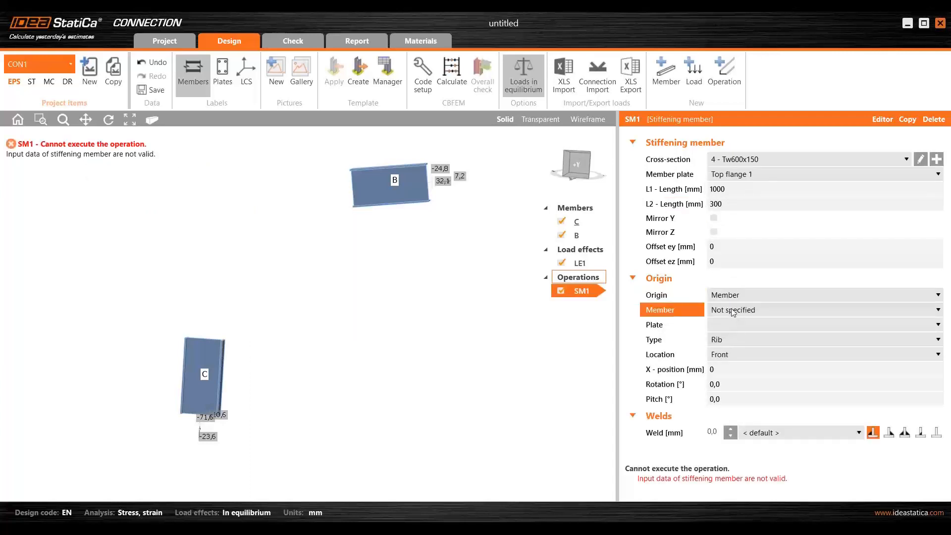
left_click(724, 338)
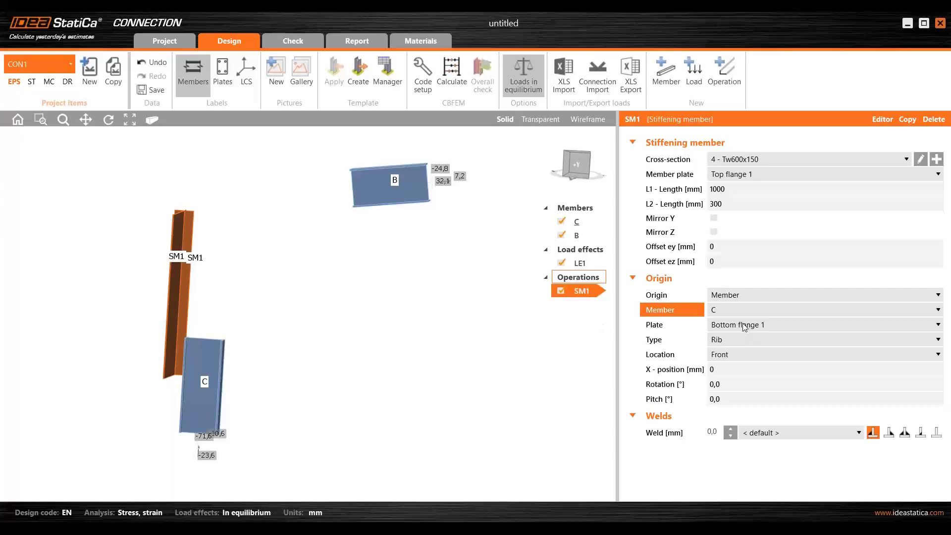
- Set the type of SM1 to Widener and its location to Center
left_click(730, 341)
left_click(742, 364)
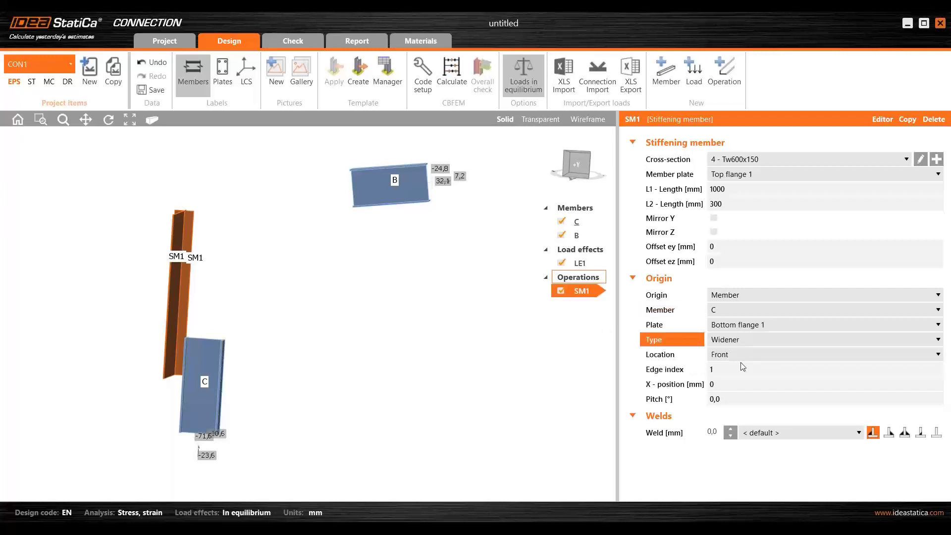
left_click(743, 358)
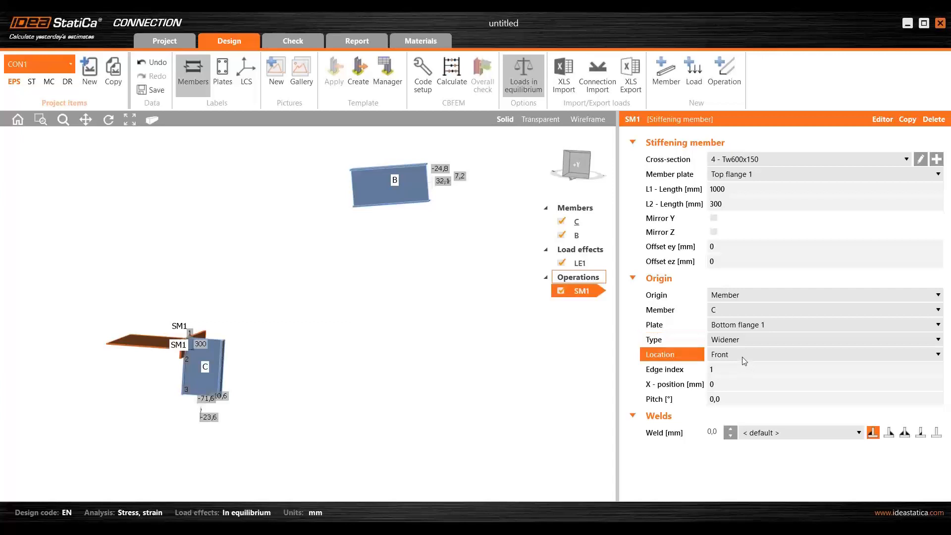
left_click(744, 360)
left_click(734, 390)
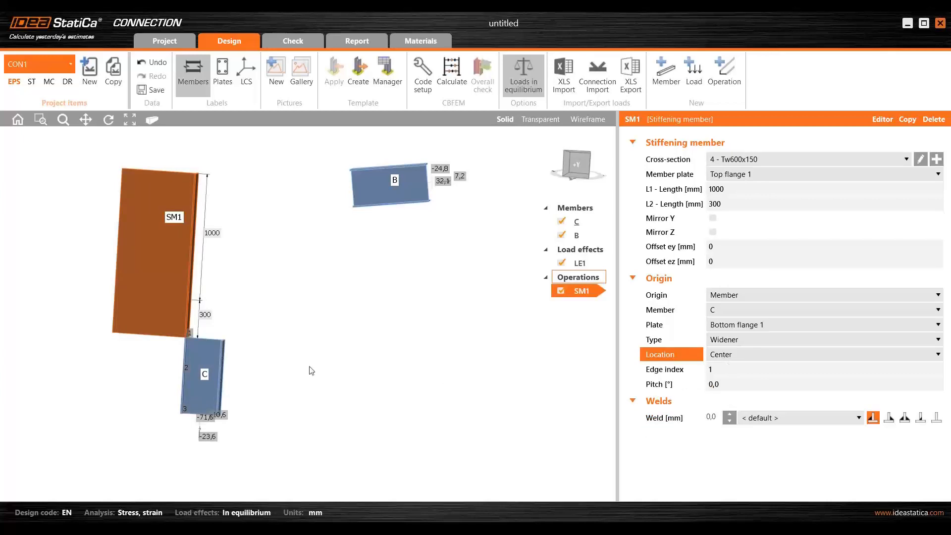
- Switch SM1's weld from the fillet type to the plain T-joint type without fillets and enable Mirror Y
middle_click_drag(452, 344, 369, 314)
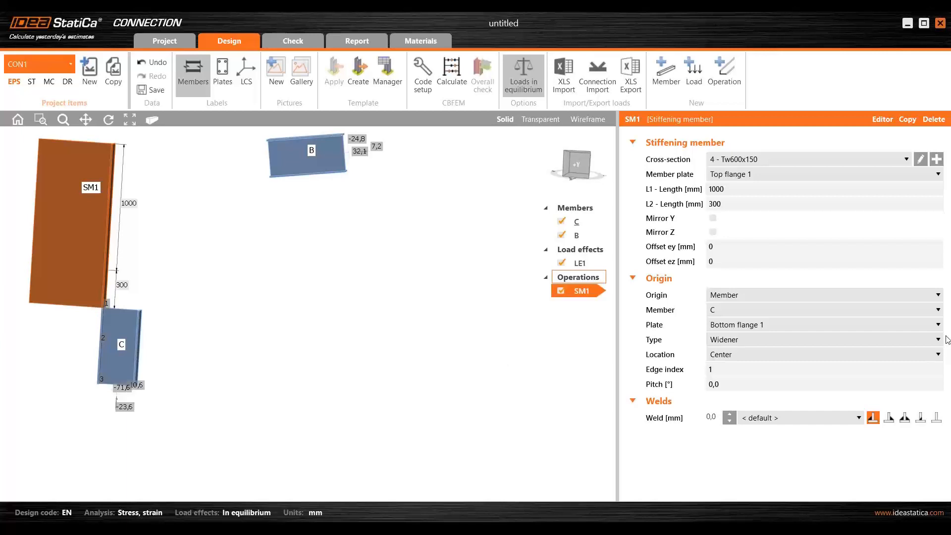
left_click(937, 418)
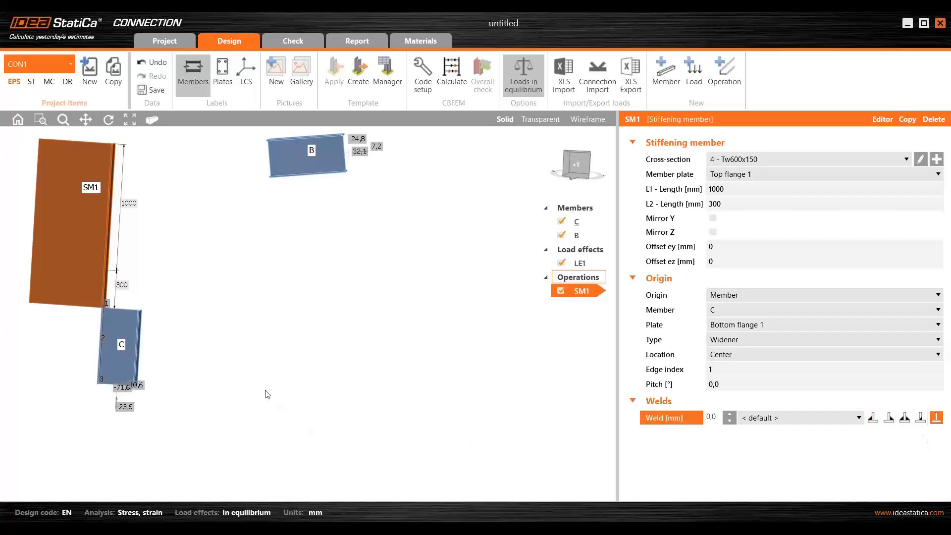
middle_click_drag(222, 343, 269, 357)
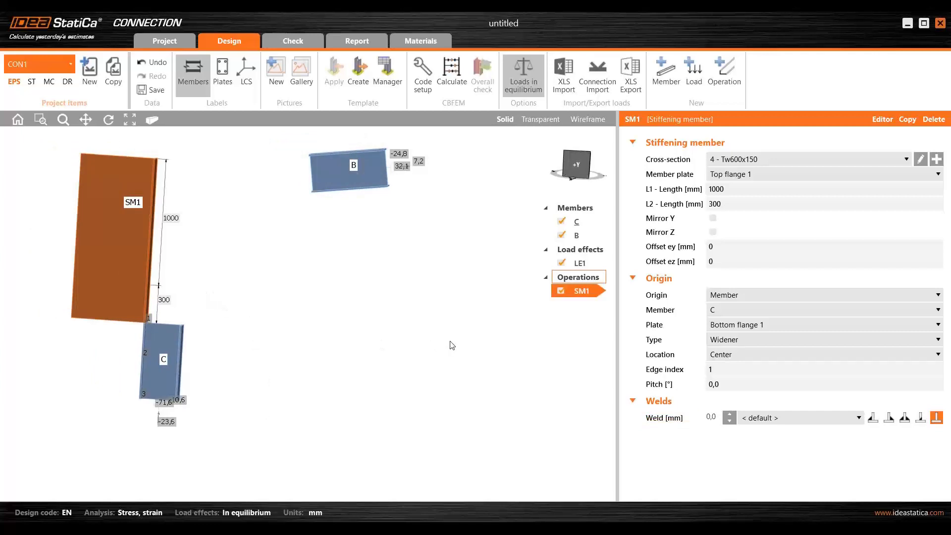
left_click(729, 223)
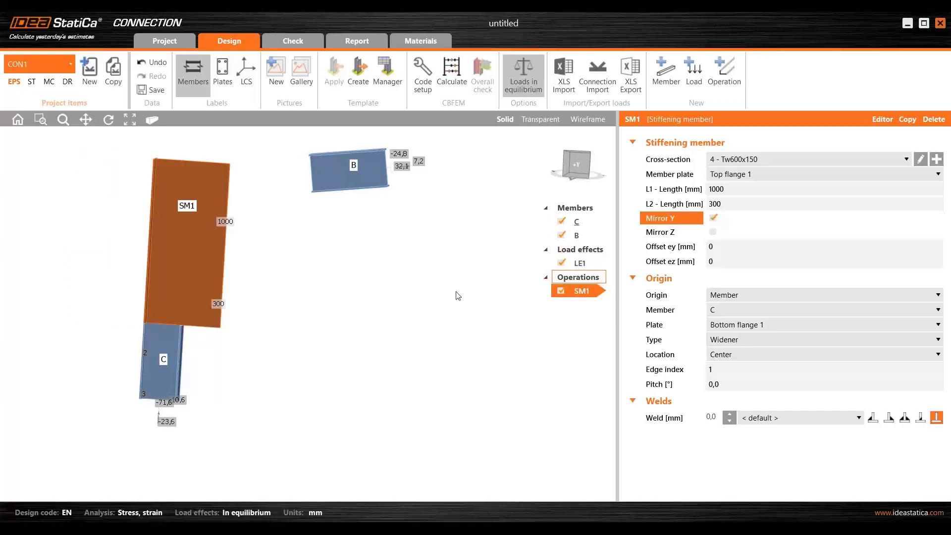
- Copy stiffening member SM1 and give the copy L1 = 300 mm and L2 = 1000 mm with Mirror Y turned off
scroll(318, 318, "down", 3)
right_click_drag(292, 327, 258, 288)
scroll(219, 334, "up", 5)
scroll(250, 323, "down", 5)
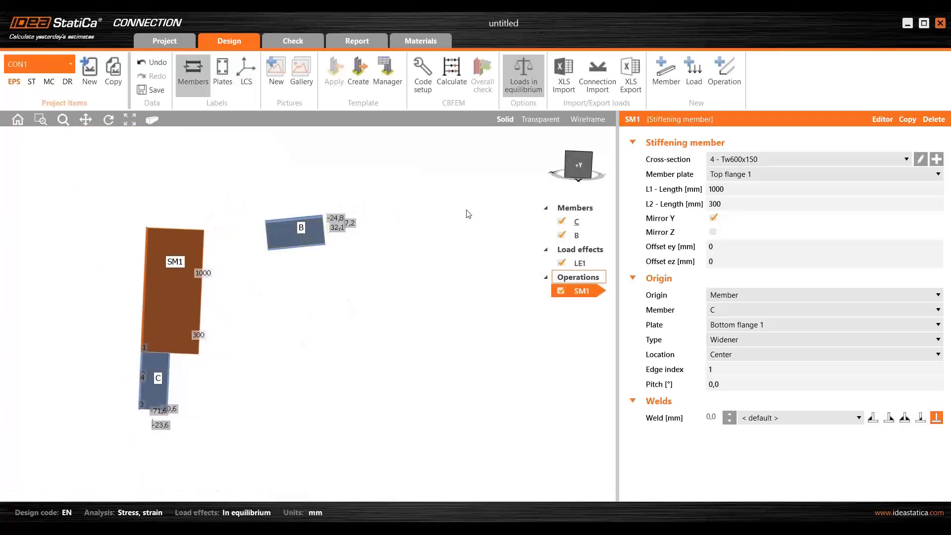
left_click(906, 123)
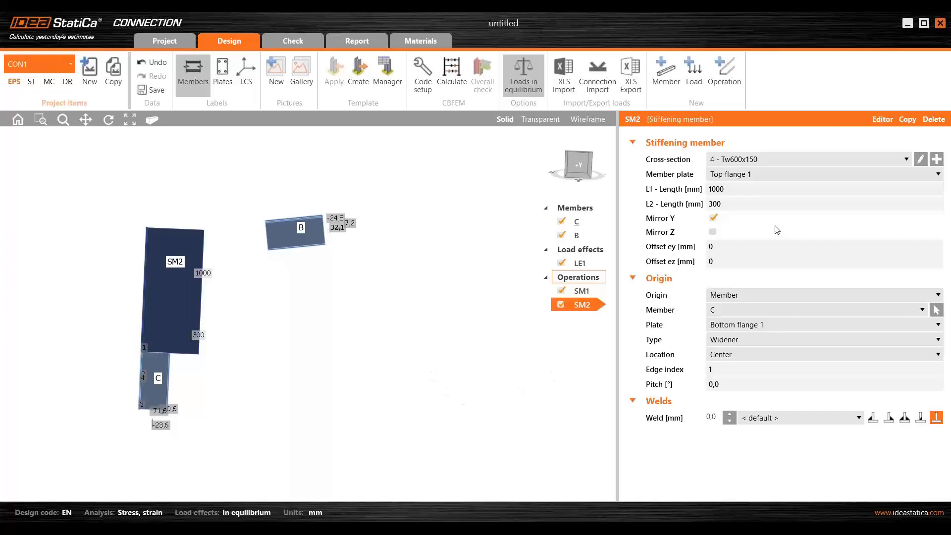
left_click(735, 187)
type("300")
key("Tab")
type("1000")
left_click(713, 218)
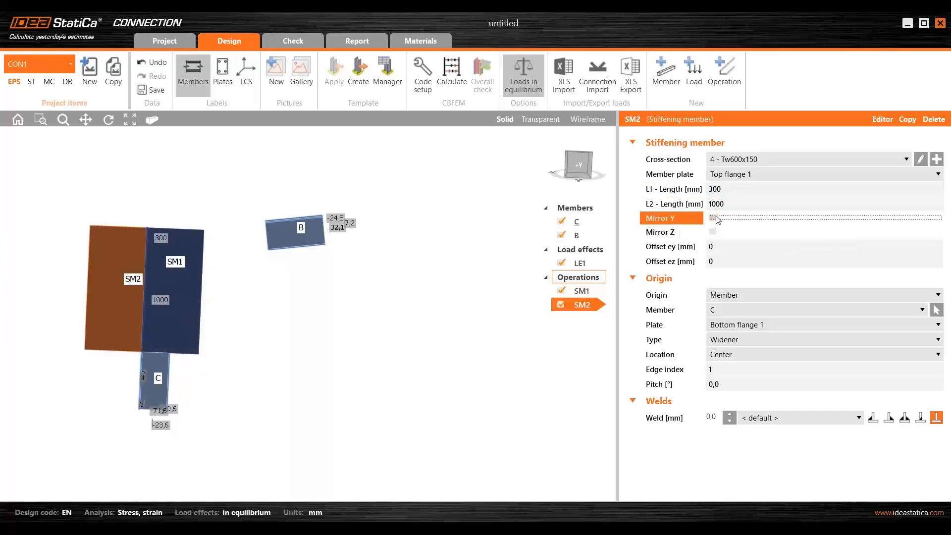
- Attach stiffening member SM2 to Top flange 1 of member B
left_click(749, 311)
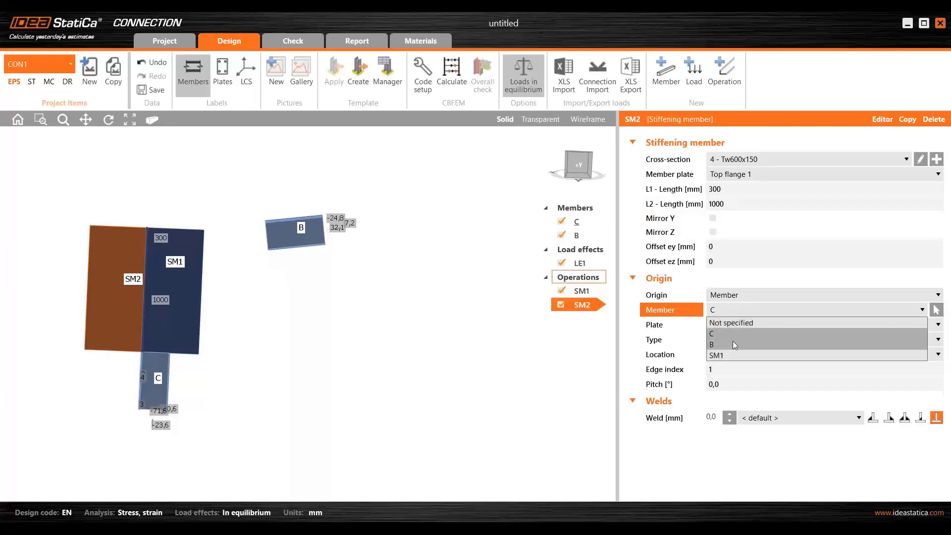
left_click(734, 335)
left_click(776, 325)
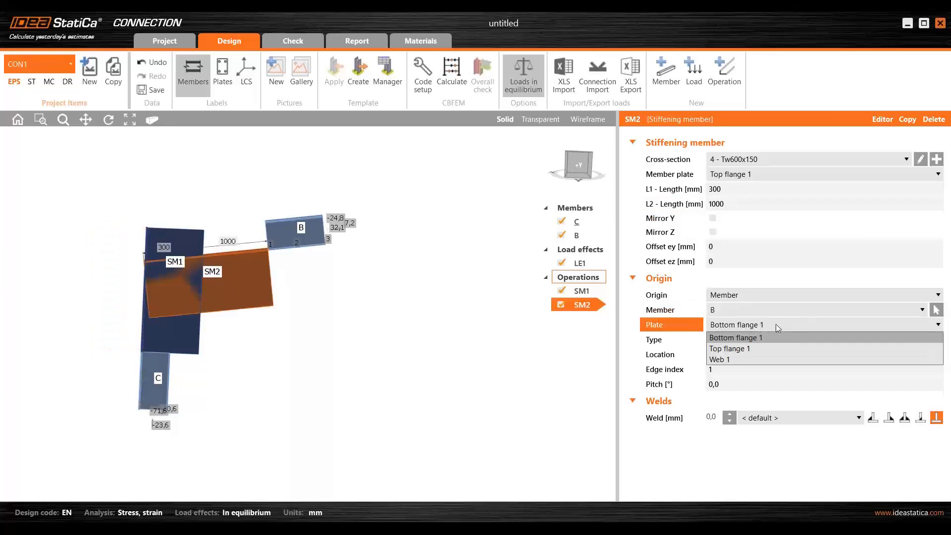
left_click(761, 347)
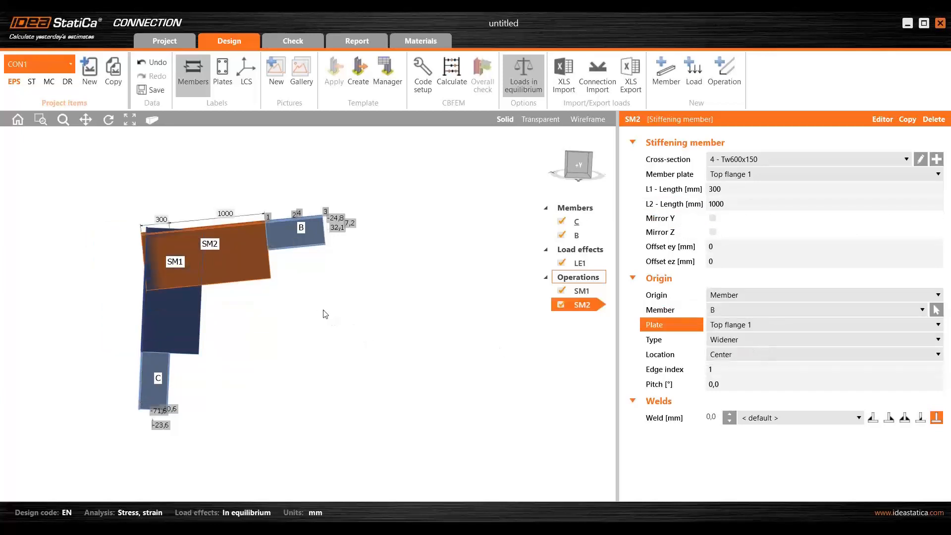
scroll(267, 237, "up", 5)
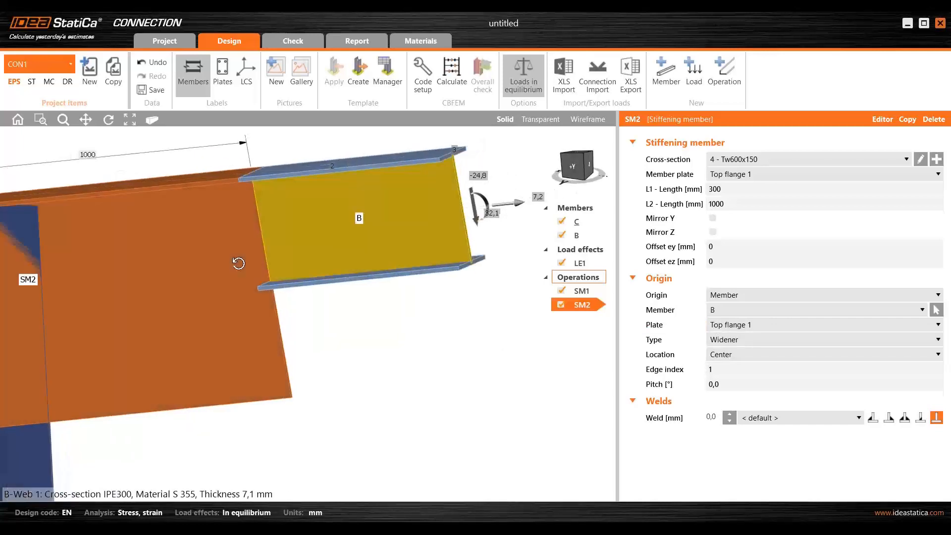
- Add a stiffening plate operation to the frame corner
scroll(298, 254, "down", 5)
right_click_drag(290, 308, 257, 317)
middle_click_drag(263, 323, 309, 305)
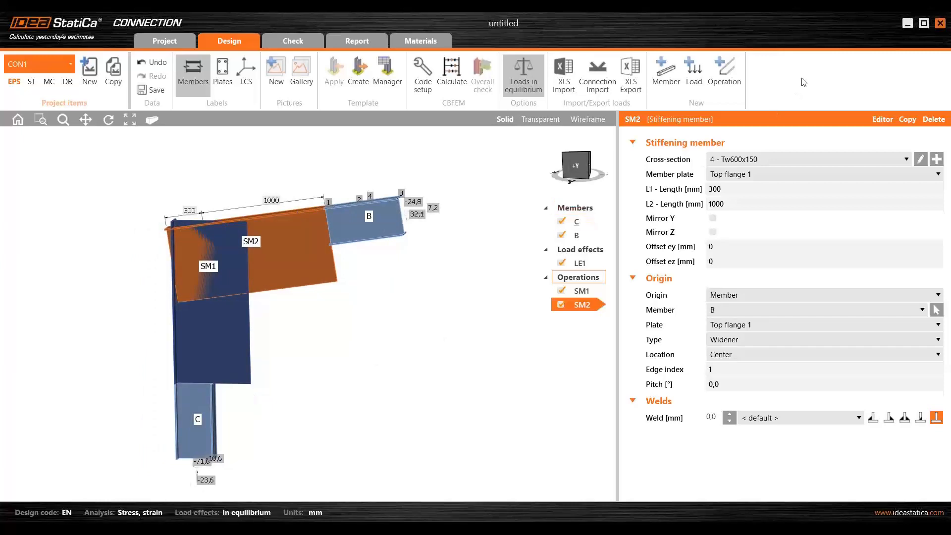
left_click(724, 75)
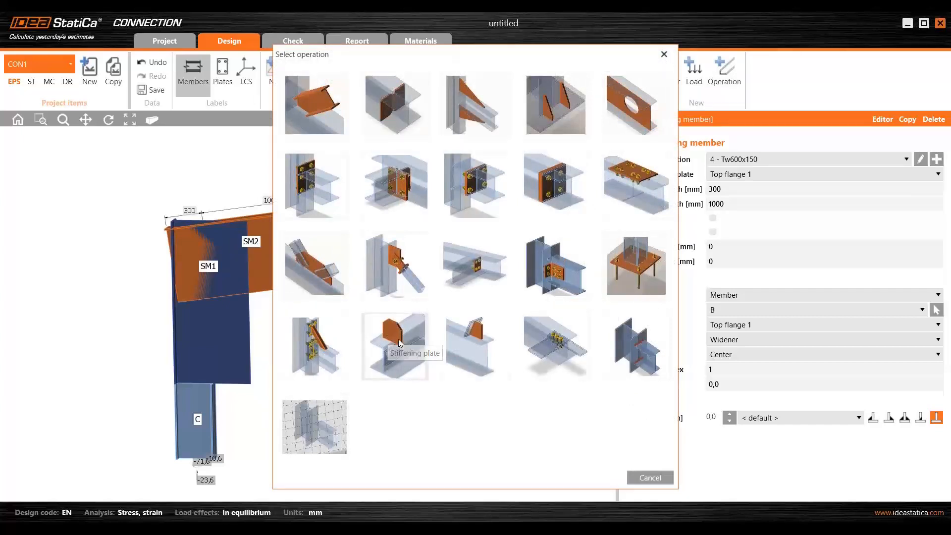
left_click(400, 342)
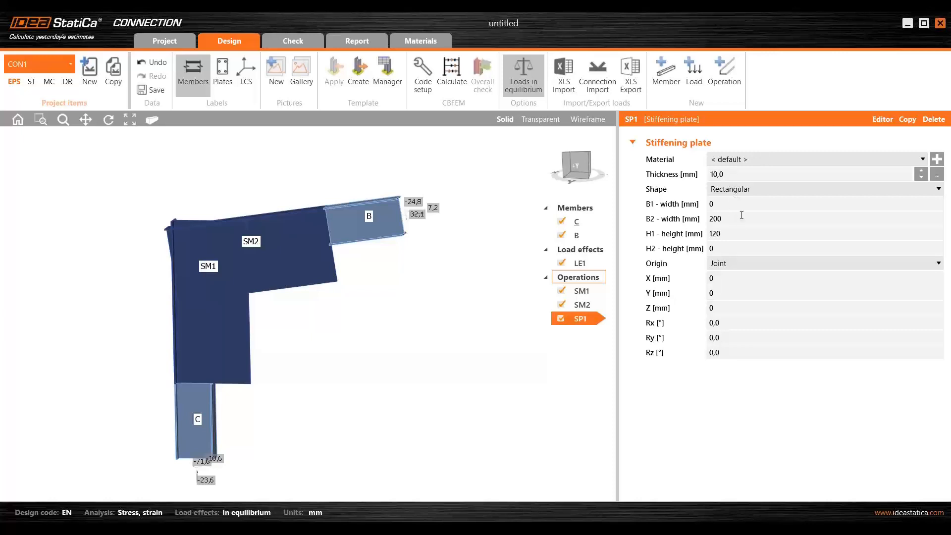
- Size stiffening plate SP1 with B1 = 200 mm, B2 = 562 mm and both heights H1 and H2 = 75 mm
left_click(690, 205)
type("200")
key("Tab")
type("56")
key("Tab")
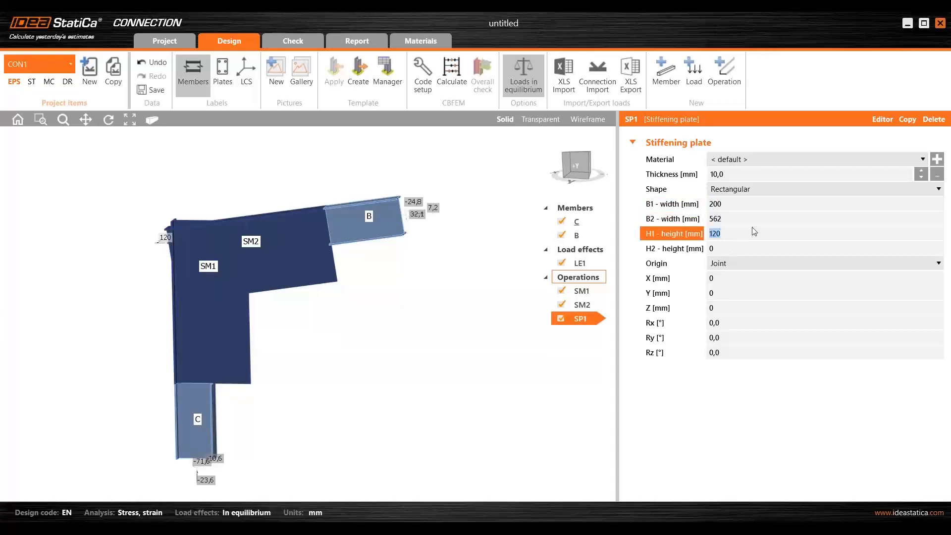
type("75")
key("Tab")
type("75")
key("Tab")
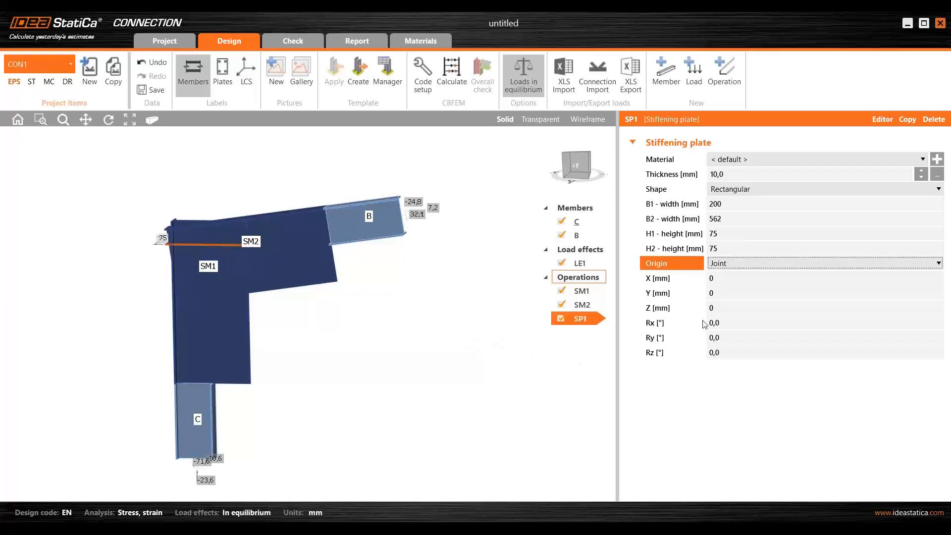
- Rotate stiffening plate SP1 by Ry = 41° so it runs diagonally across the haunch corner
left_click(747, 337)
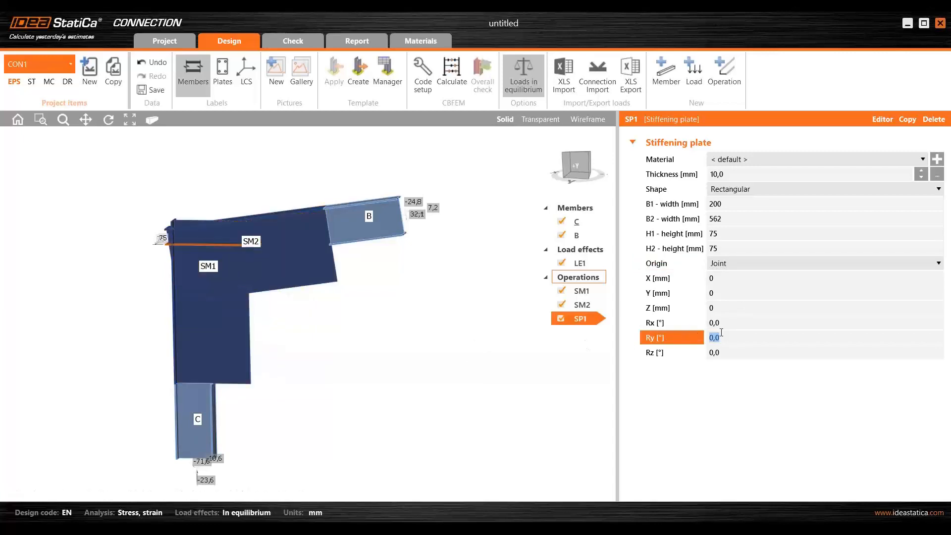
type("41")
key("Tab")
right_click_drag(270, 311, 236, 279)
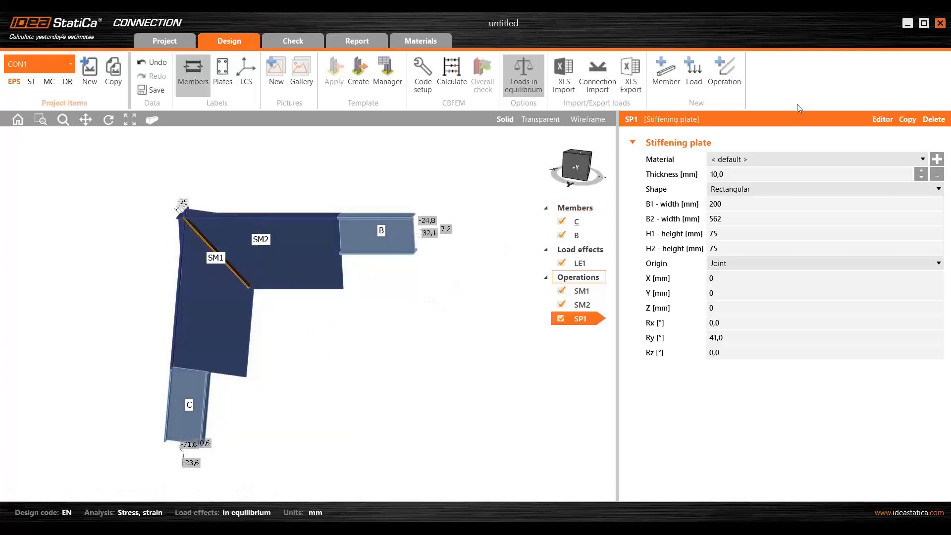
- Add a second stiffening plate with B1 and B2 = 150 mm, H1 = 72 mm and H2 = 79 mm
left_click(727, 67)
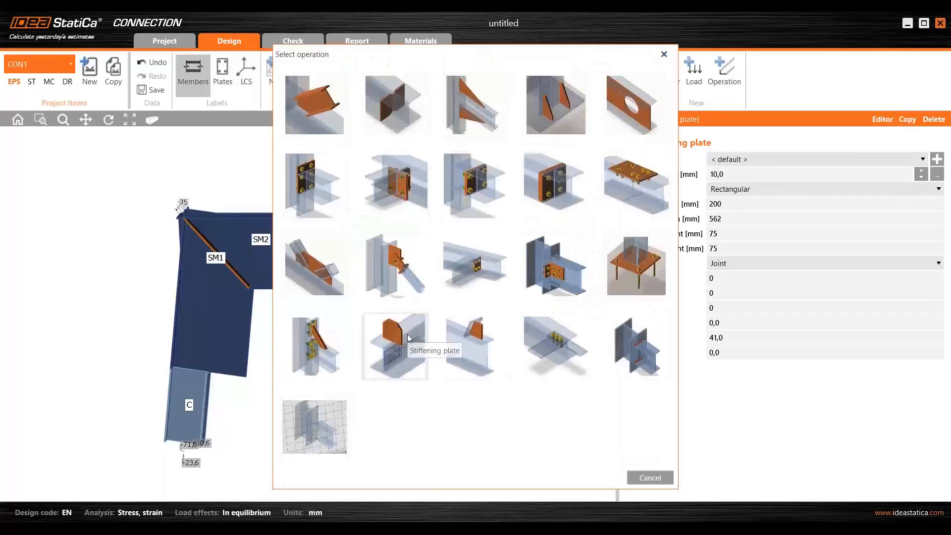
left_click(407, 334)
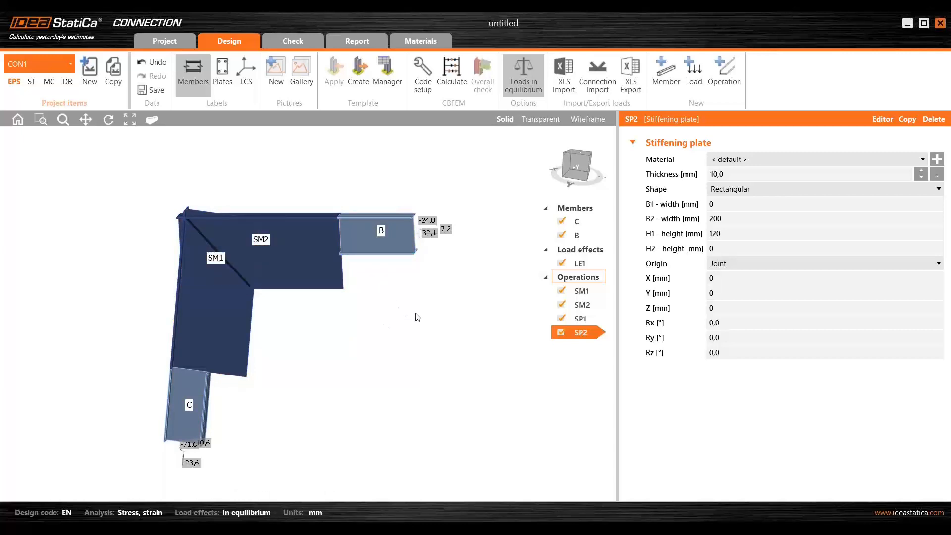
left_click(720, 204)
double_click(720, 204)
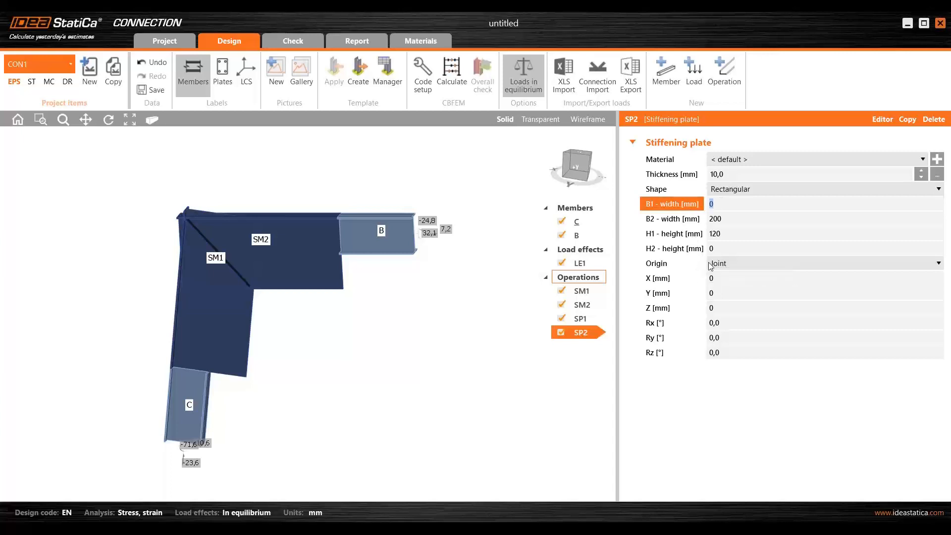
type("150")
key("Tab")
type("150")
key("Tab")
type("72")
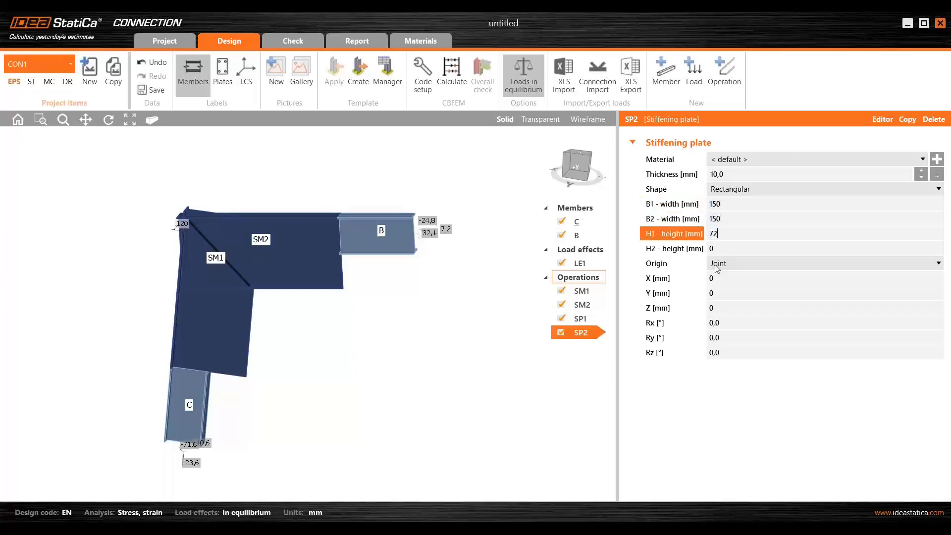
key("Tab")
type("79")
key("Tab")
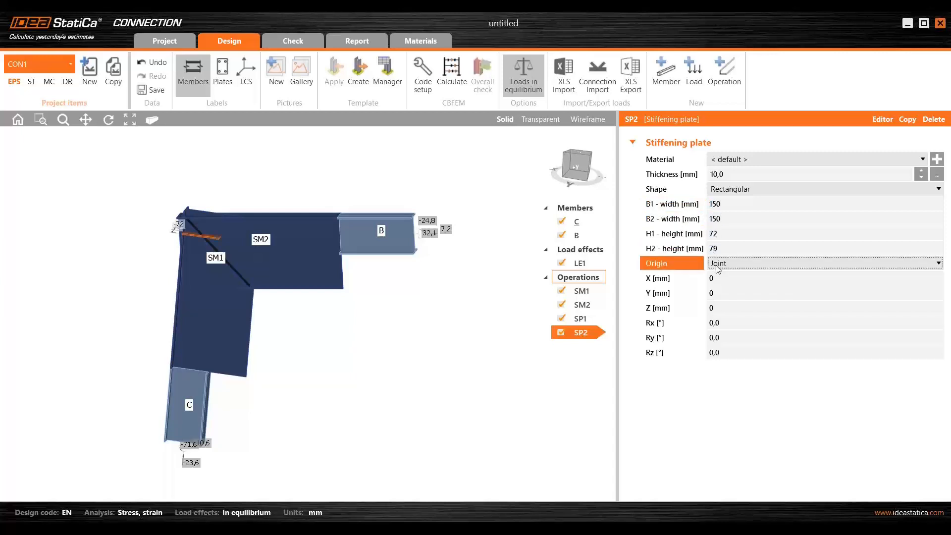
- Attach stiffening plate SP2 to Web 1 of member B and switch its weld to the plain T-joint type without fillets
left_click(749, 263)
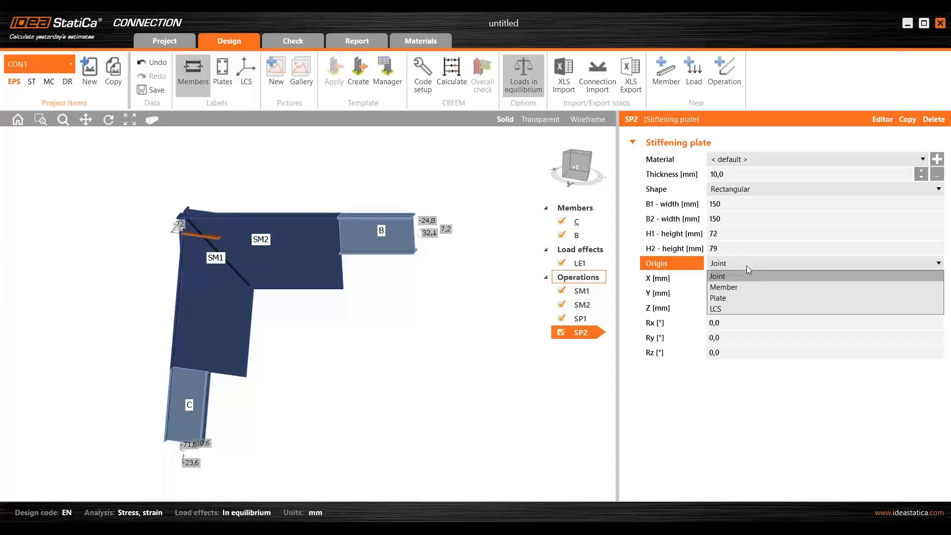
left_click(741, 286)
left_click(736, 281)
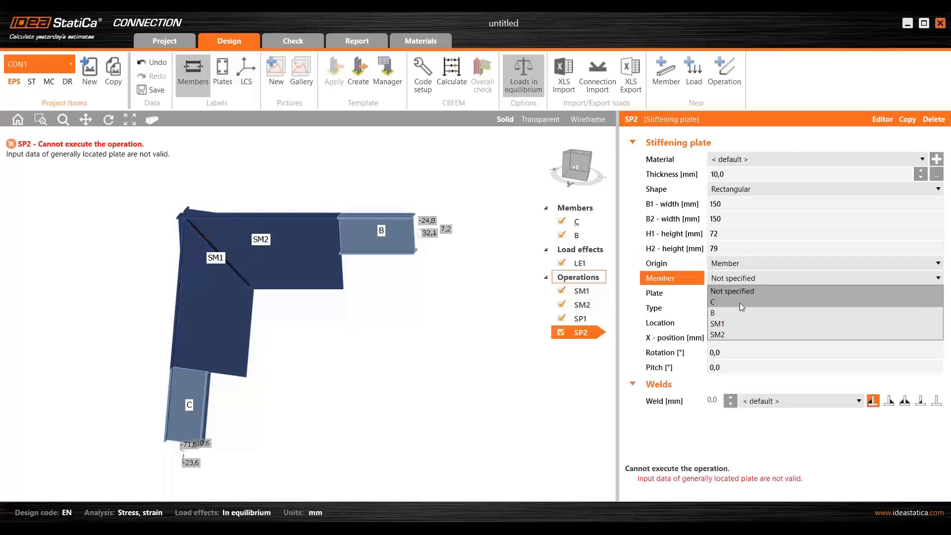
left_click(739, 312)
left_click(737, 293)
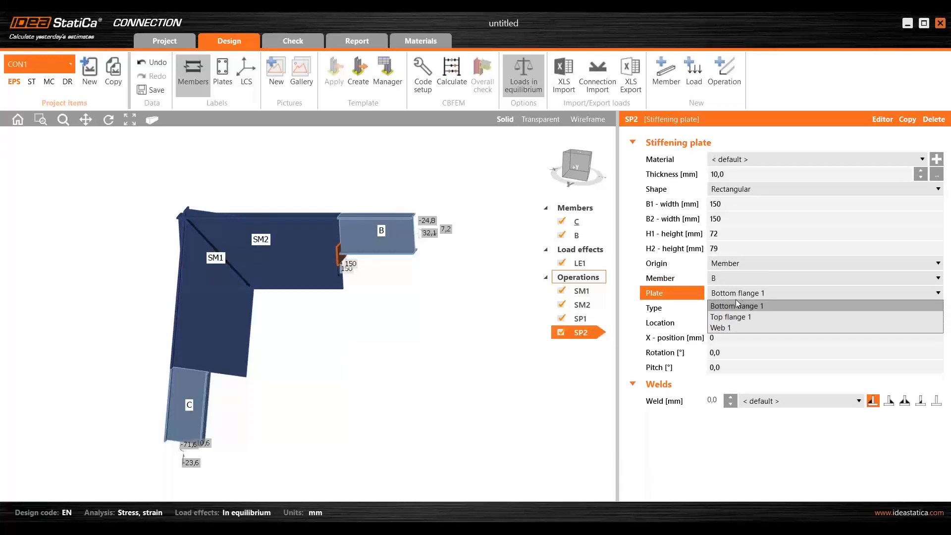
left_click(742, 323)
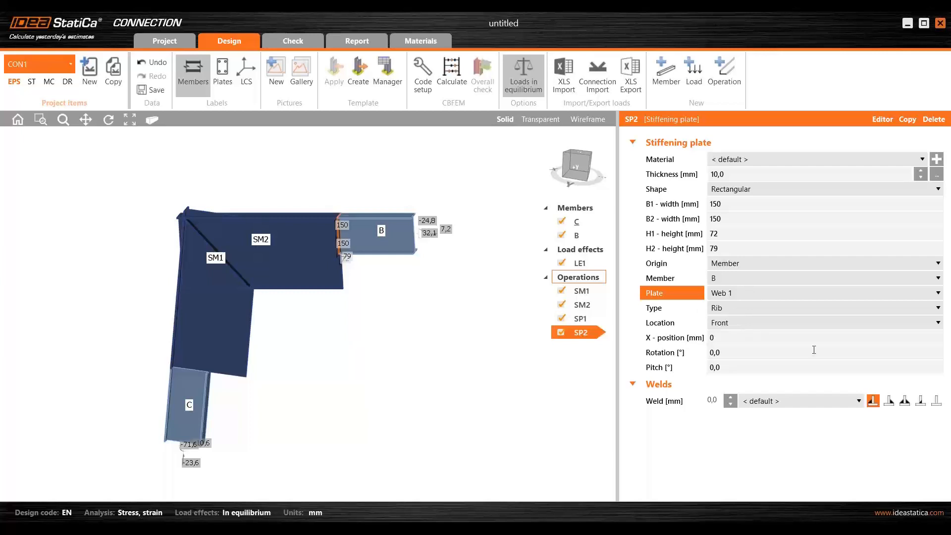
left_click(937, 401)
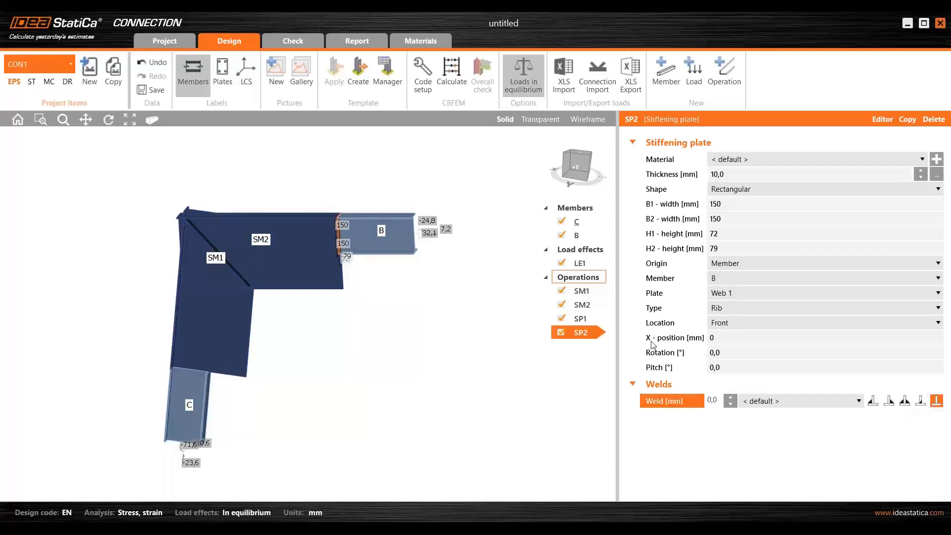
- Examine how stiffening plates SP1 and SP2 sit in the frame corner
left_click(580, 320)
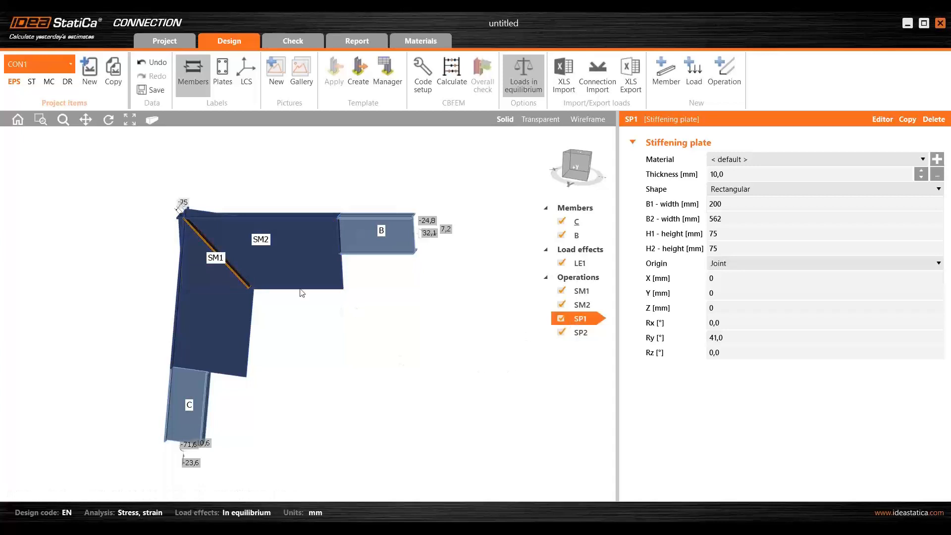
scroll(228, 260, "up", 4)
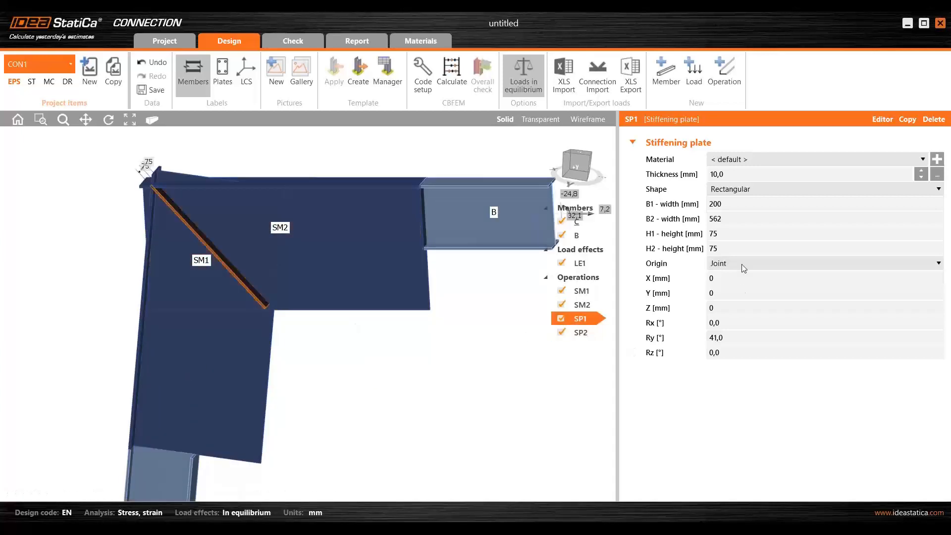
scroll(497, 335, "down", 2)
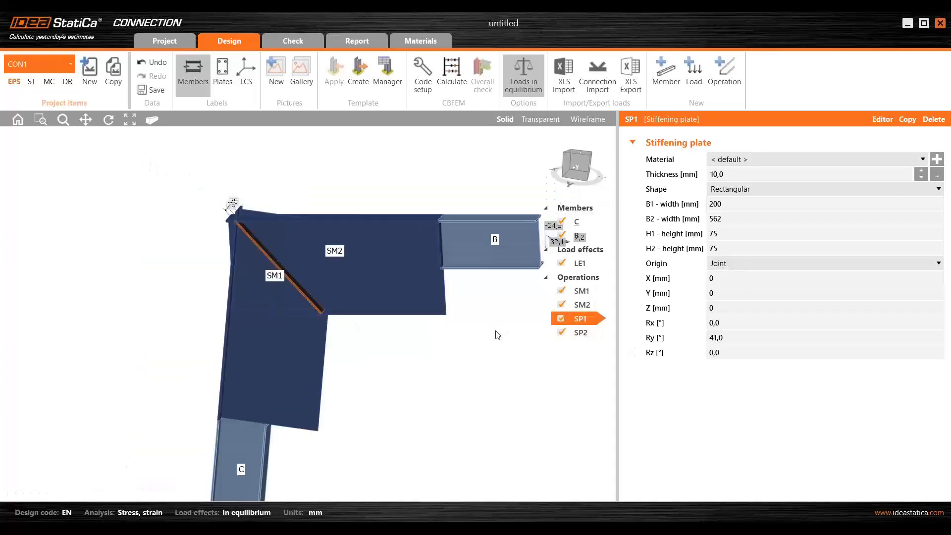
left_click(582, 334)
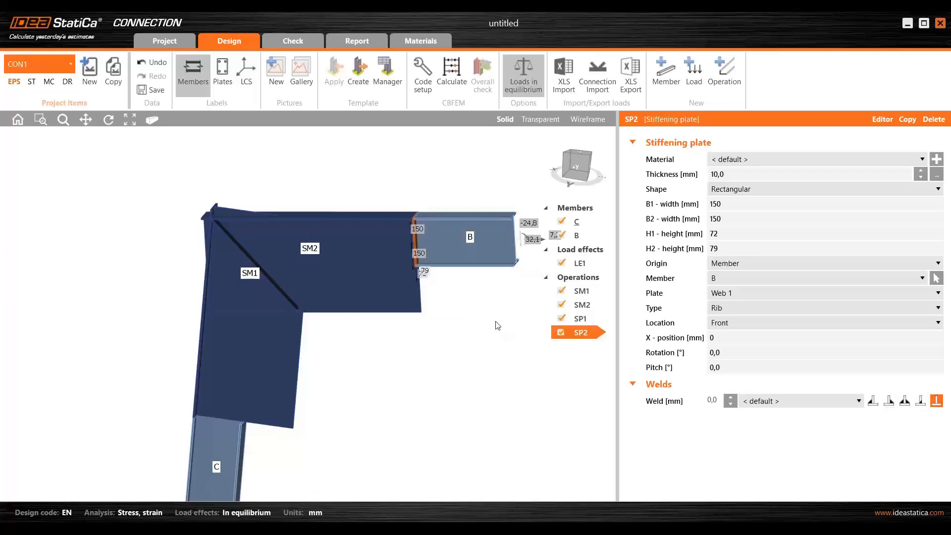
scroll(411, 247, "up", 5)
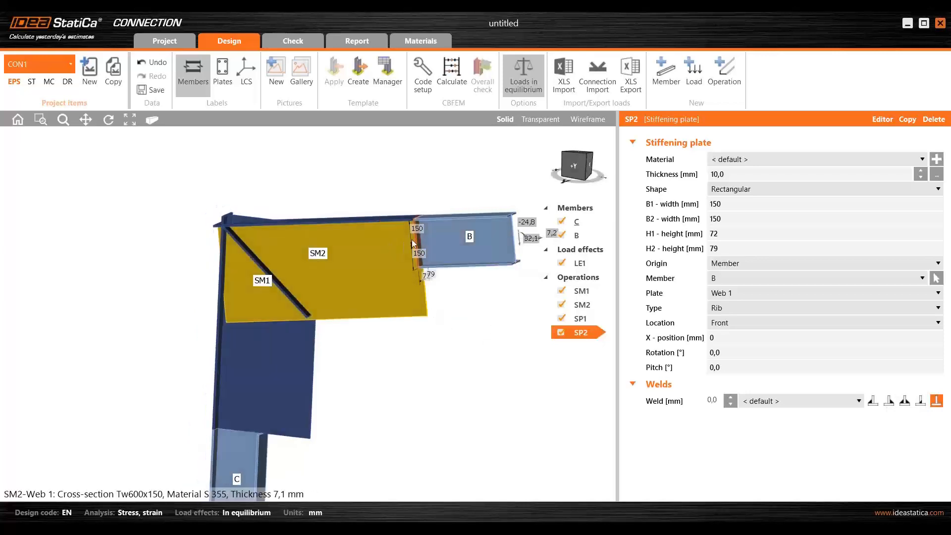
right_click_drag(419, 236, 394, 254)
scroll(393, 255, "down", 5)
middle_click_drag(450, 310, 470, 259)
middle_click_drag(402, 286, 389, 233)
right_click_drag(389, 263, 426, 274)
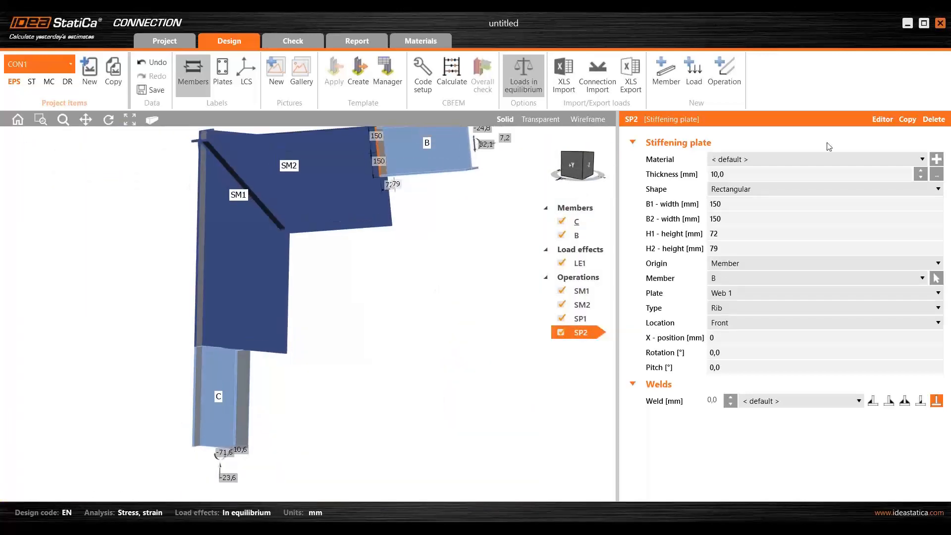
- Copy stiffening plate SP2 and attach the copy to member C
left_click(906, 120)
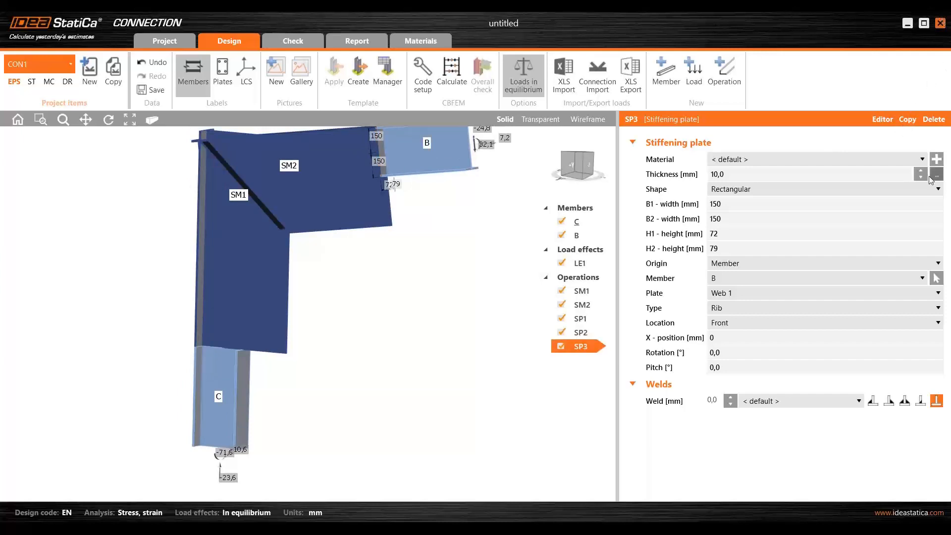
middle_click_drag(484, 399, 448, 370)
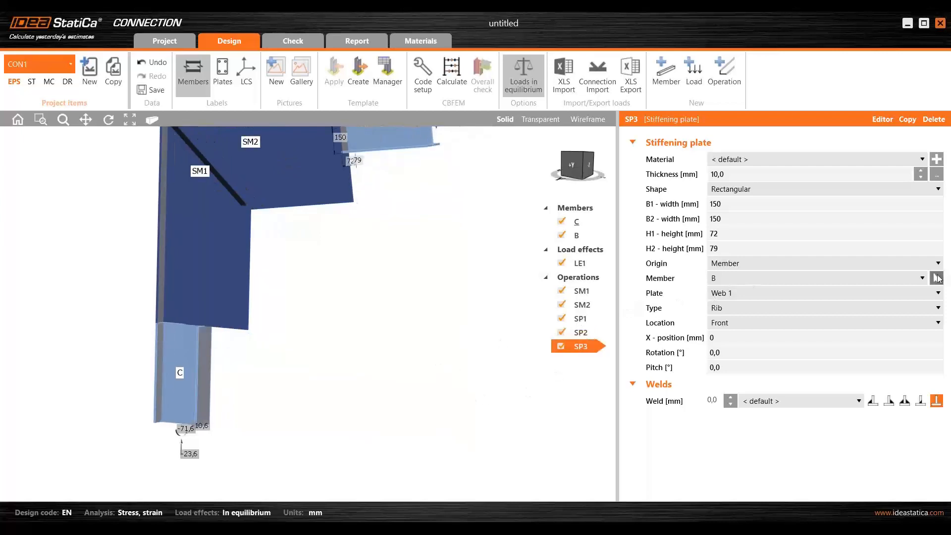
left_click(937, 278)
left_click(188, 356)
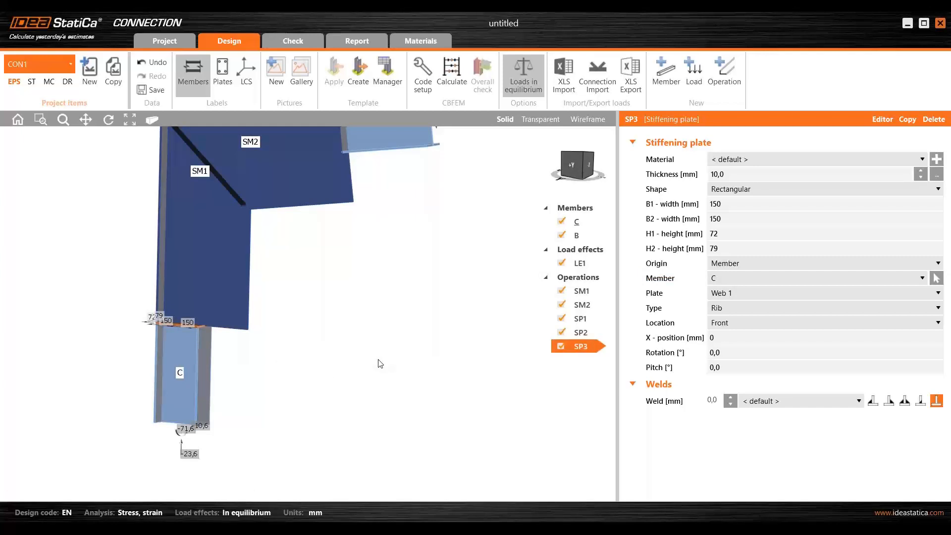
- Add a third stiffening member operation to the connection
scroll(193, 343, "up", 5)
scroll(220, 344, "down", 8)
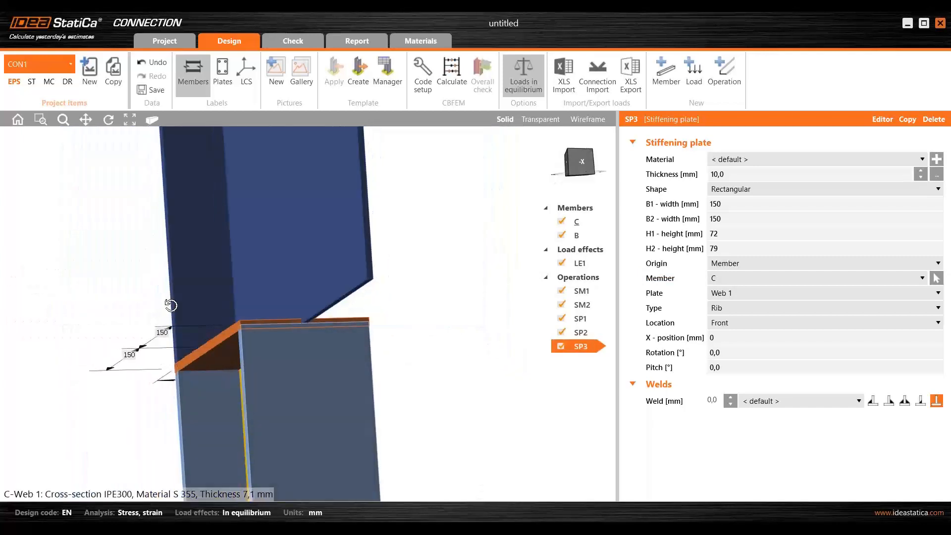
scroll(331, 305, "down", 3)
middle_click_drag(332, 304, 365, 288)
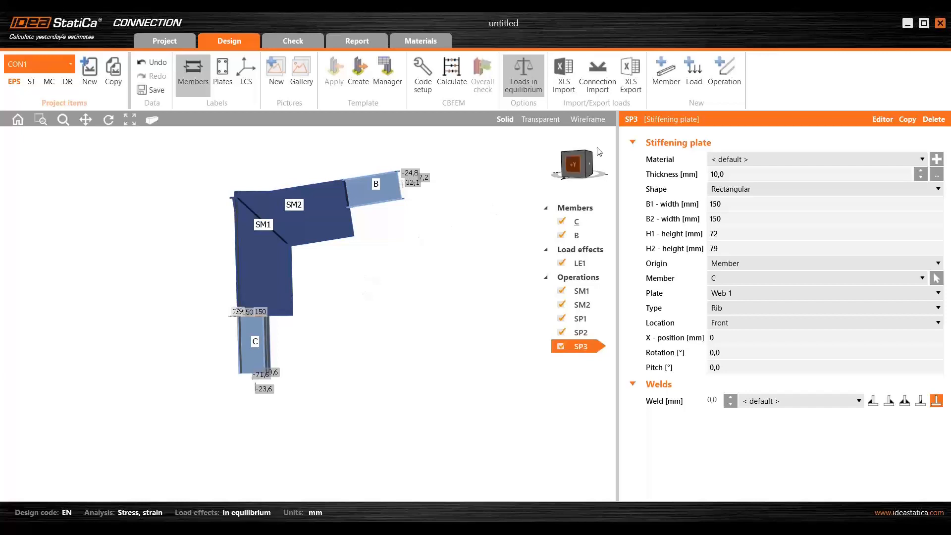
right_click(564, 277)
left_click(607, 290)
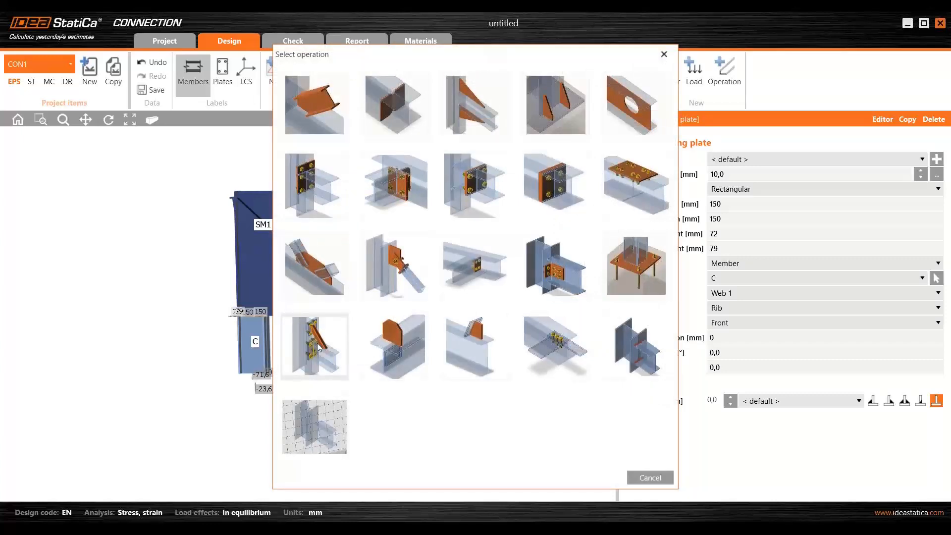
left_click(319, 347)
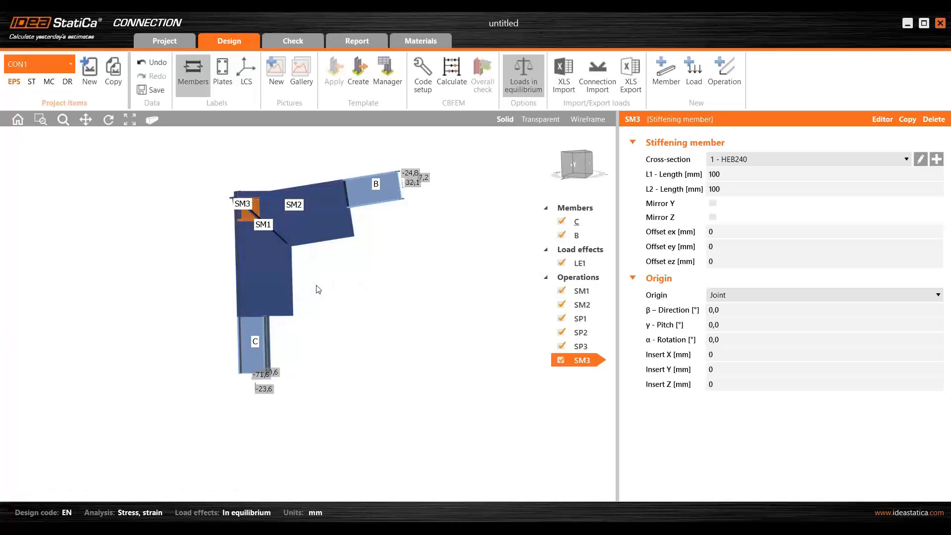
scroll(322, 289, "up", 4)
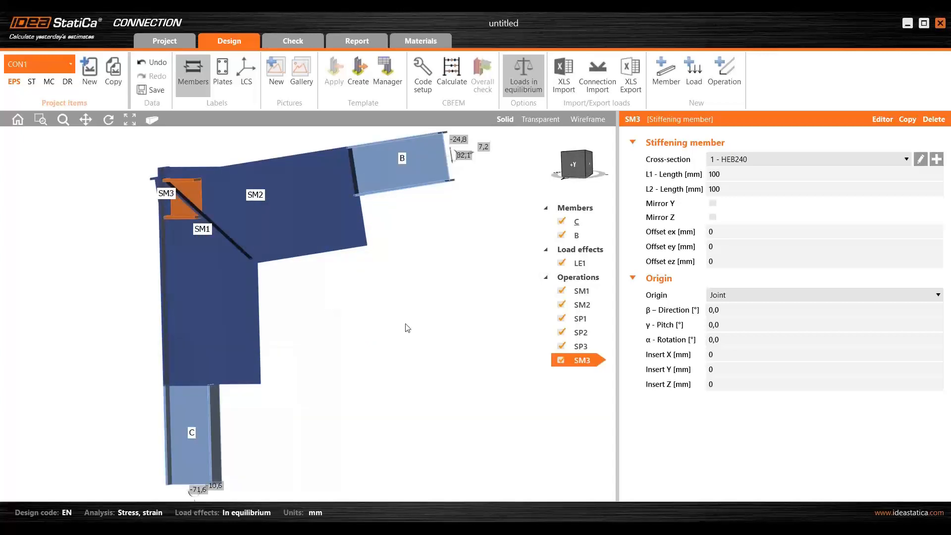
scroll(378, 313, "down", 2)
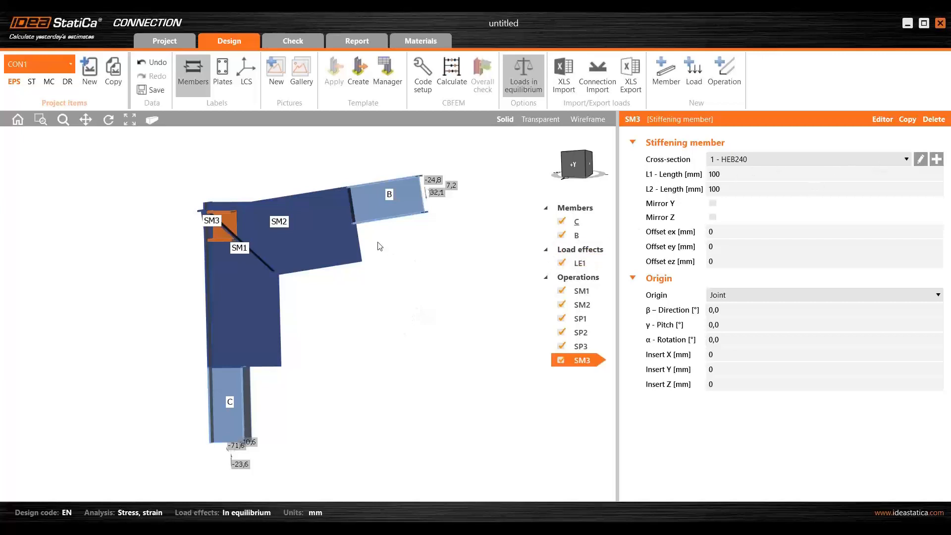
- Create a cold-formed general thin-walled section, 10 mm thick, for stiffening member SM3 and open its centerline for editing
left_click(937, 160)
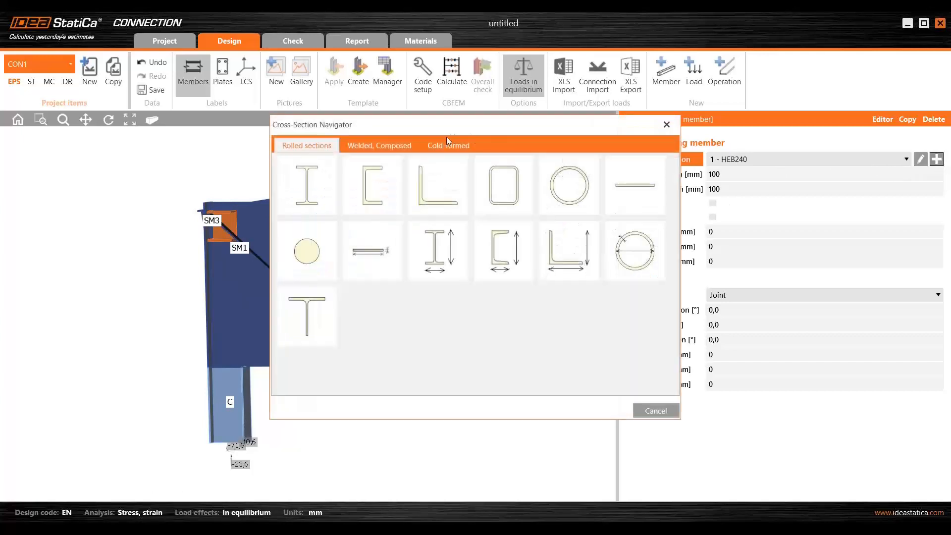
left_click(449, 144)
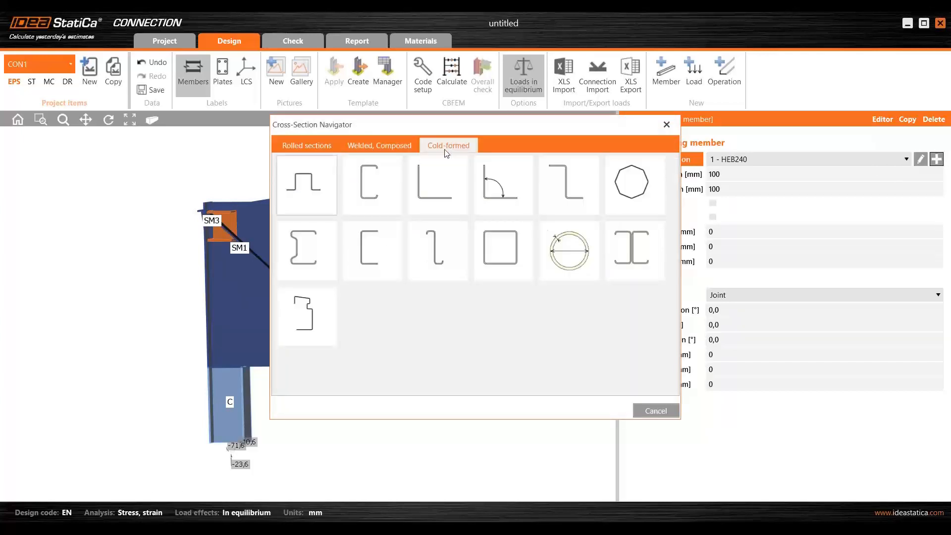
left_click(314, 317)
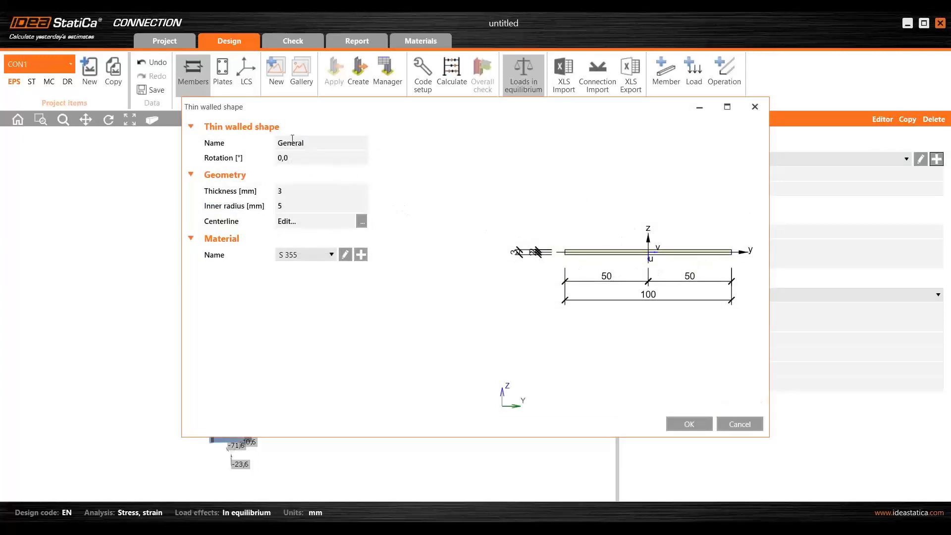
left_click(293, 189)
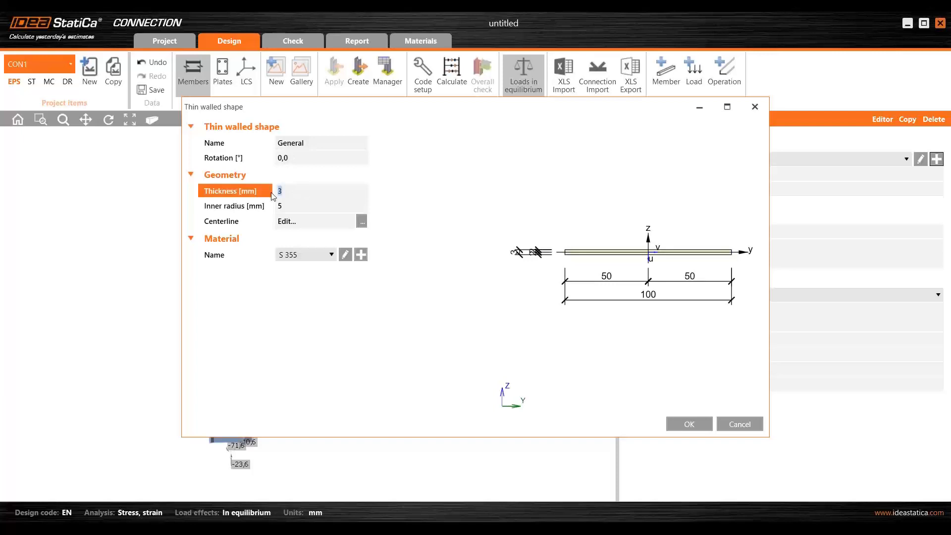
key("Tab")
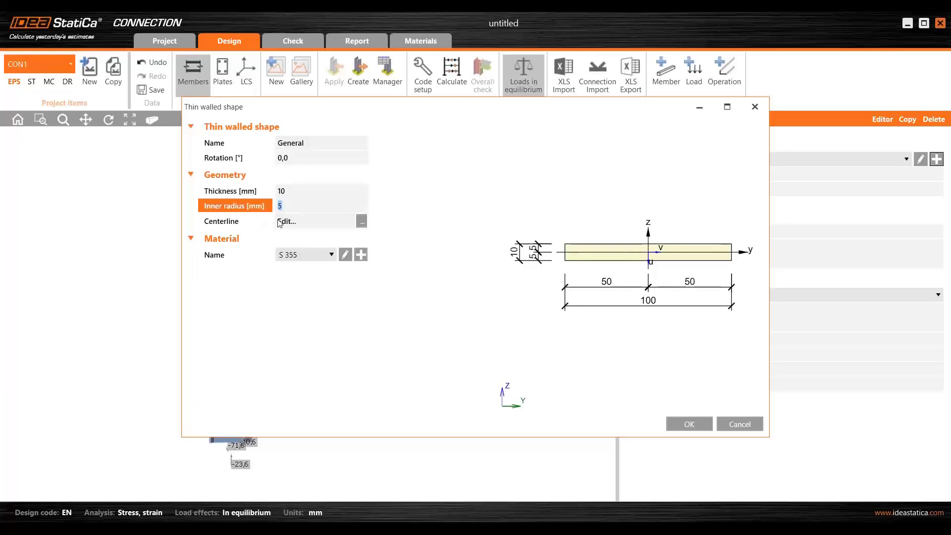
left_click(362, 221)
left_click(362, 221)
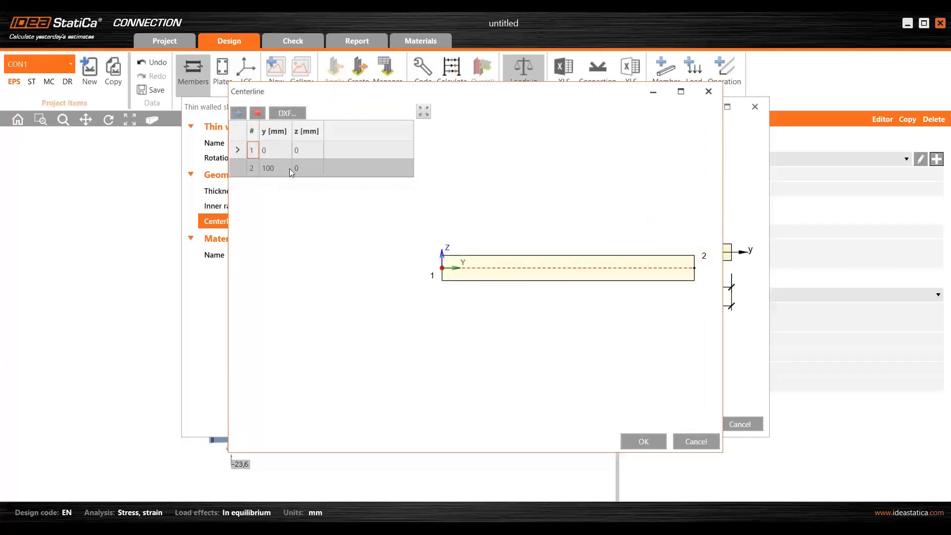
- Add a third centerline point at y 200 mm and z 200 mm, and delete the added geometry again
left_click(239, 114)
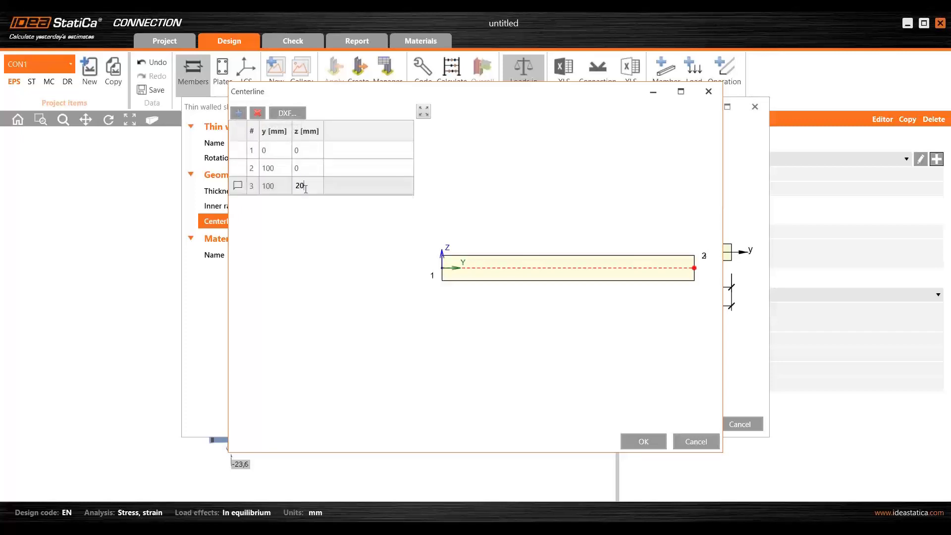
type("0")
key("Return")
key("shift+Tab")
type("200")
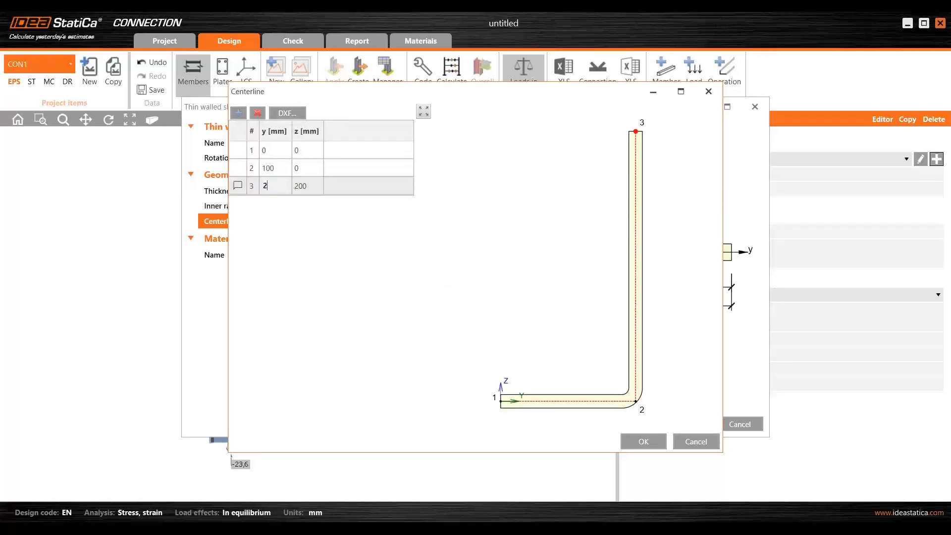
key("Return")
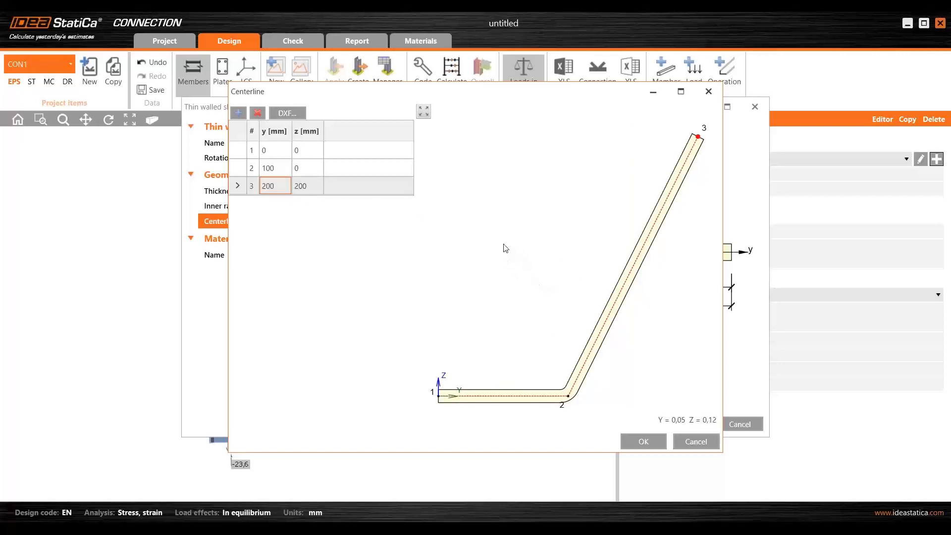
left_click(257, 114)
left_click(258, 114)
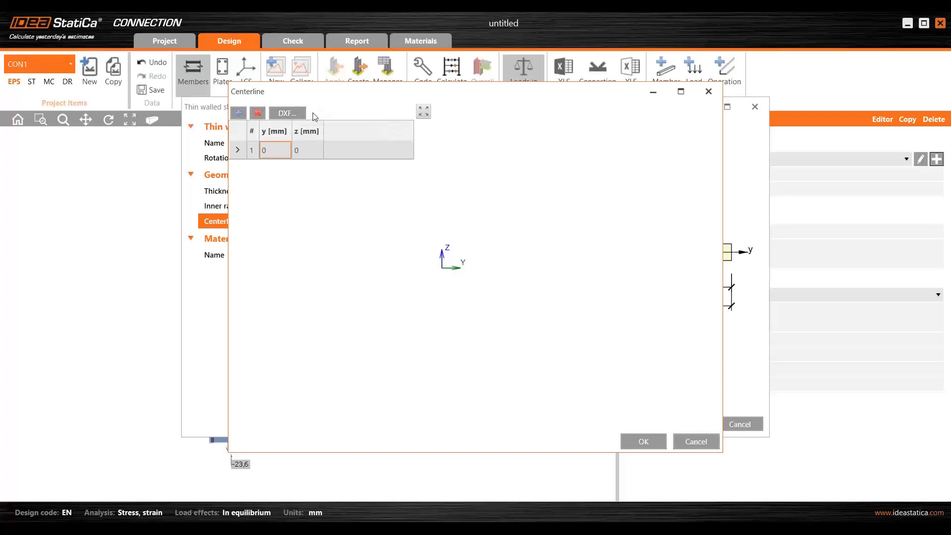
- Load Polyline IDEA.dxf from the desktop folder (Plocha) as the source for the section's centerline
left_click(287, 114)
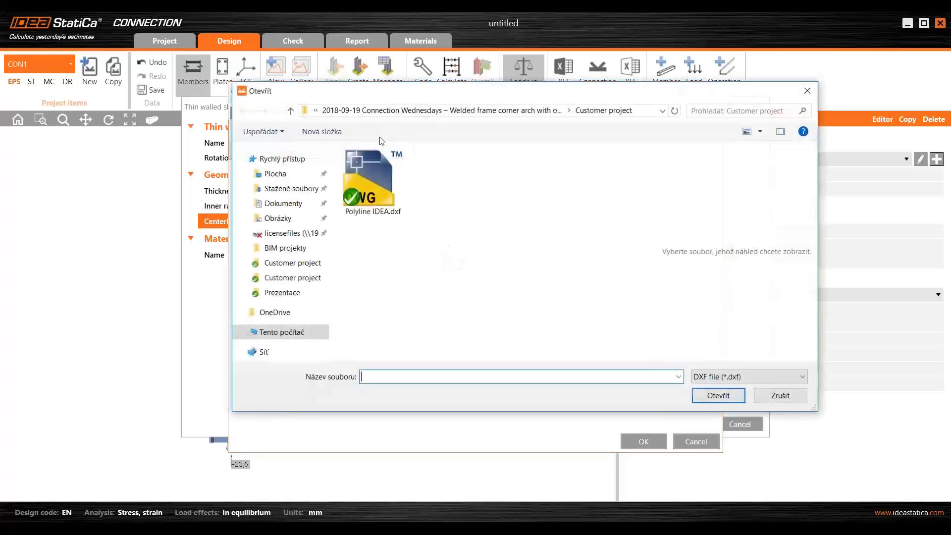
left_click(275, 174)
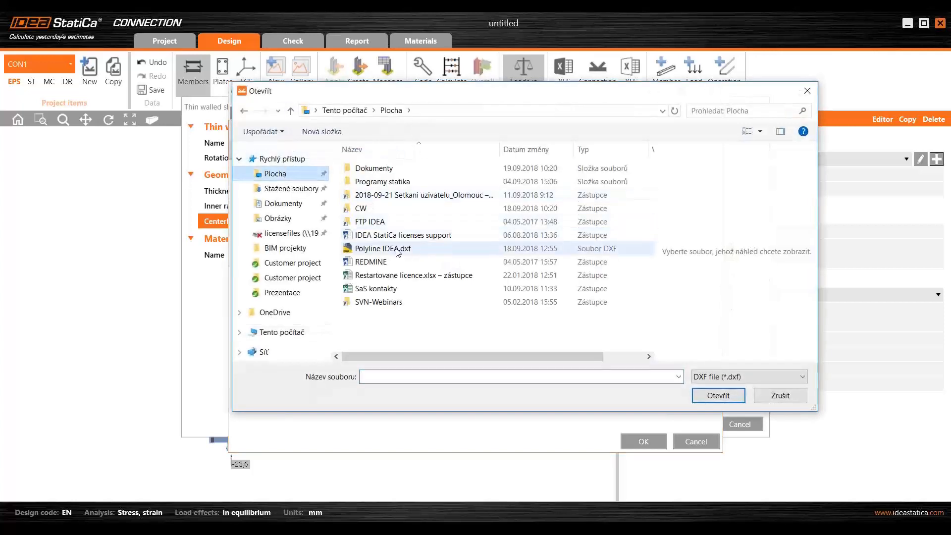
left_click(388, 249)
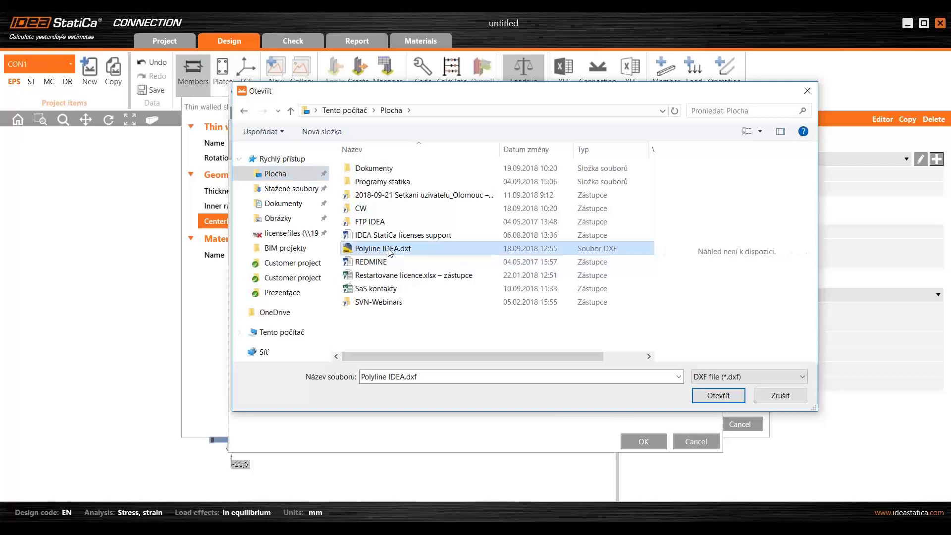
left_click(718, 396)
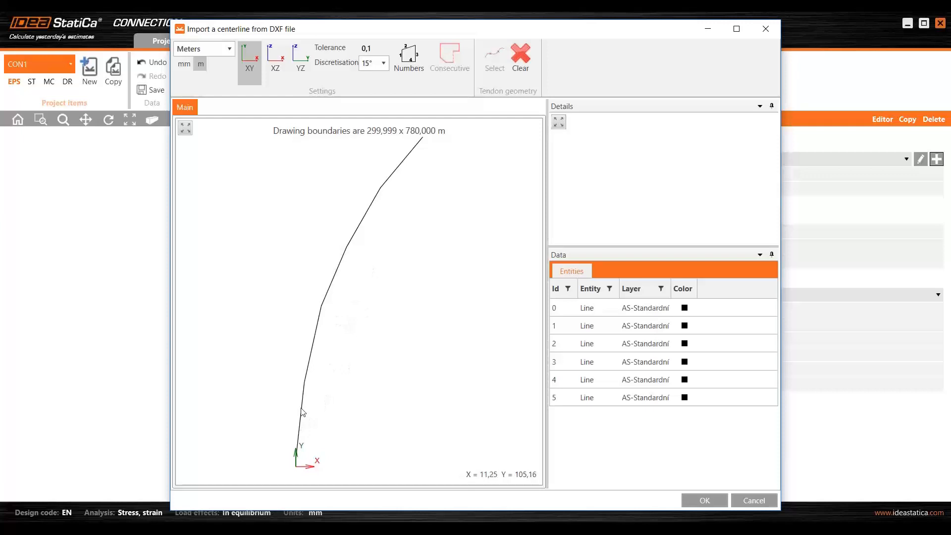
- Import all consecutive lines of the DXF polyline in millimetres as the centerline and accept the thin-walled section
left_click(184, 64)
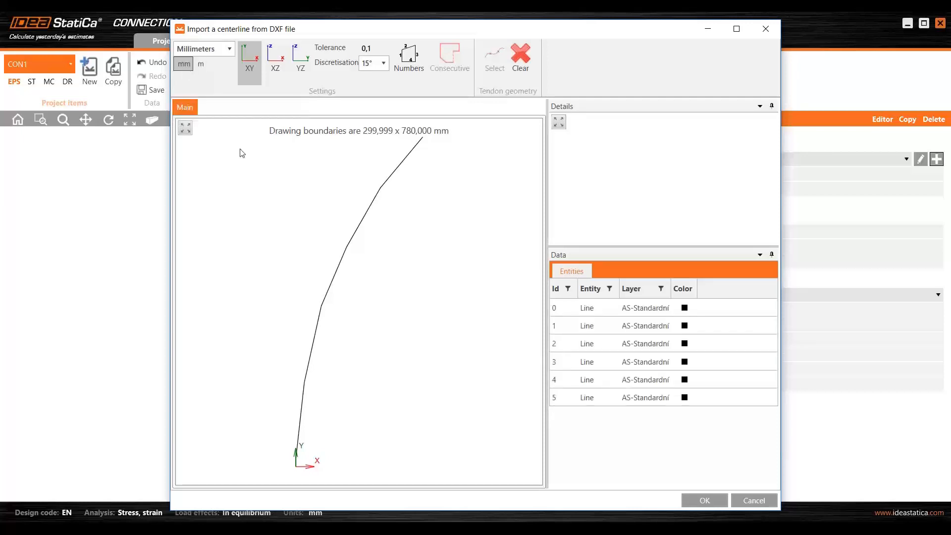
left_click(312, 364)
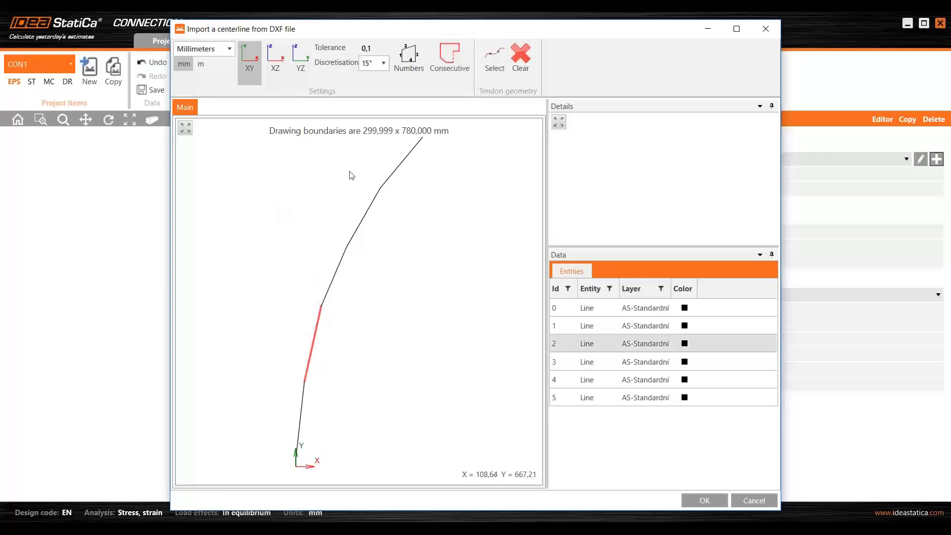
left_click(450, 55)
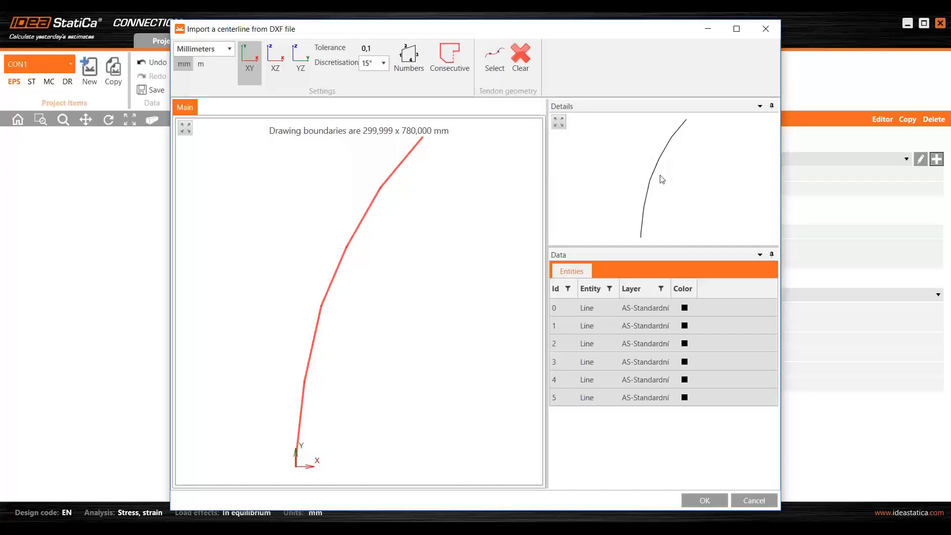
left_click(705, 500)
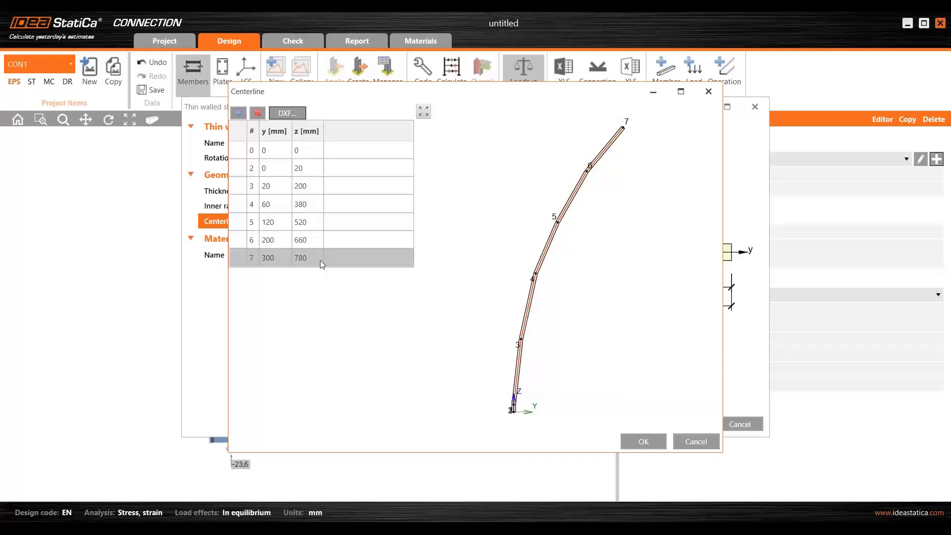
left_click(652, 440)
left_click(687, 425)
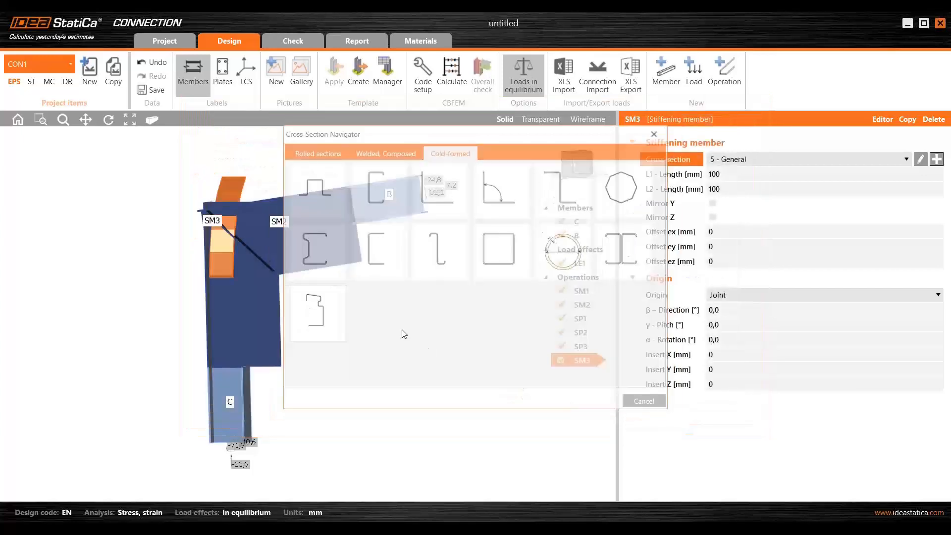
- Change the origin of stiffening member SM3 to Member and attach it to Top flange 1 of member C
right_click_drag(342, 273, 328, 339)
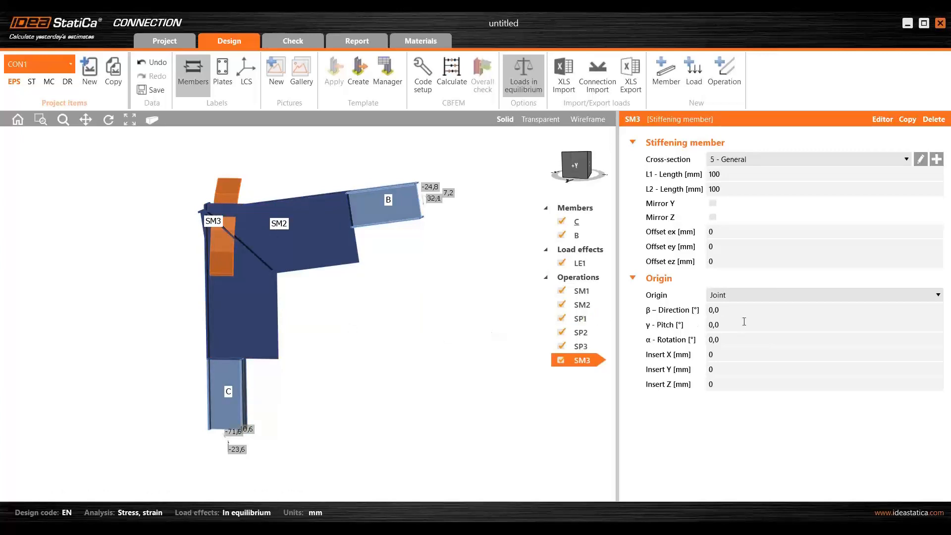
left_click(740, 297)
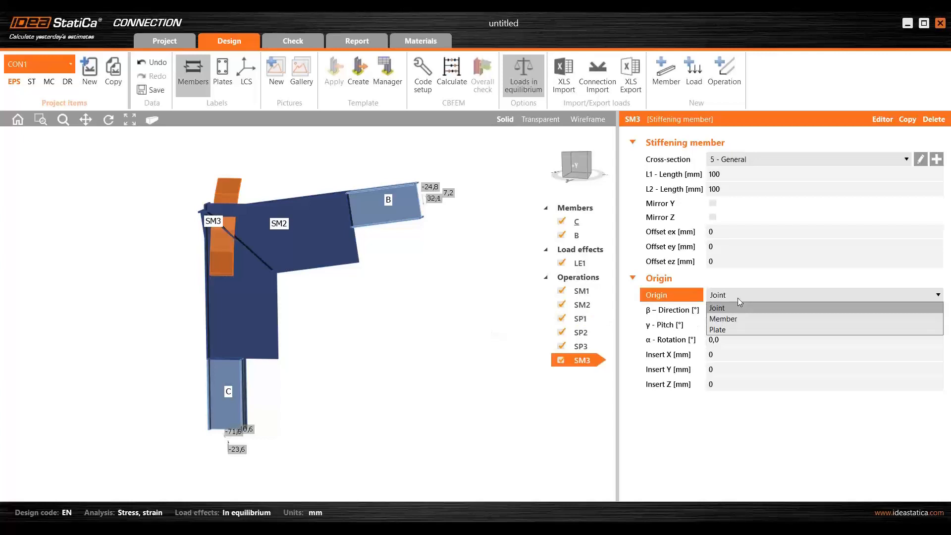
left_click(734, 316)
left_click(742, 311)
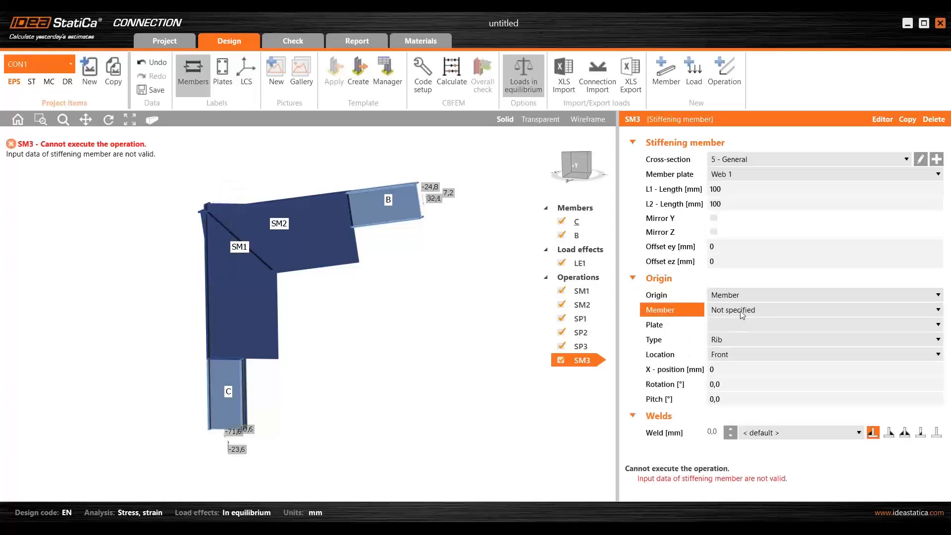
left_click(739, 334)
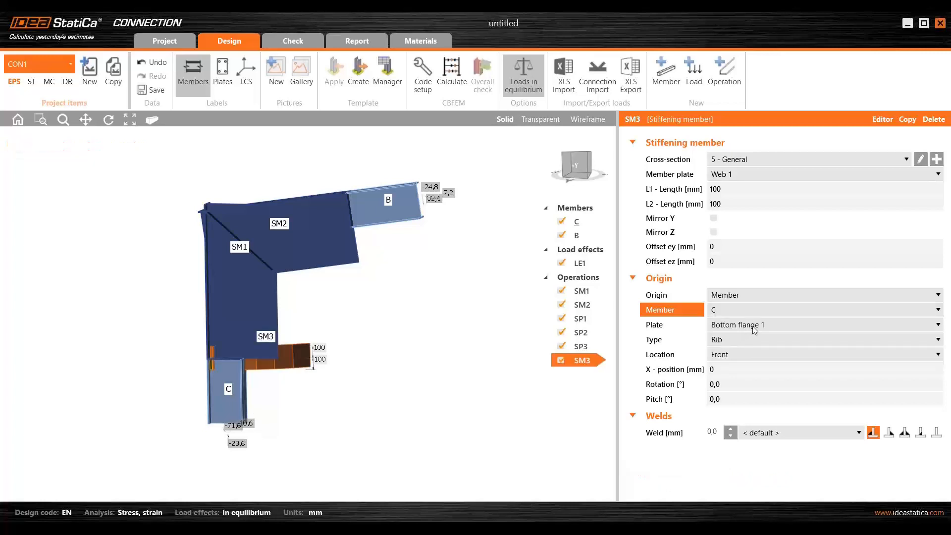
left_click(754, 330)
left_click(751, 345)
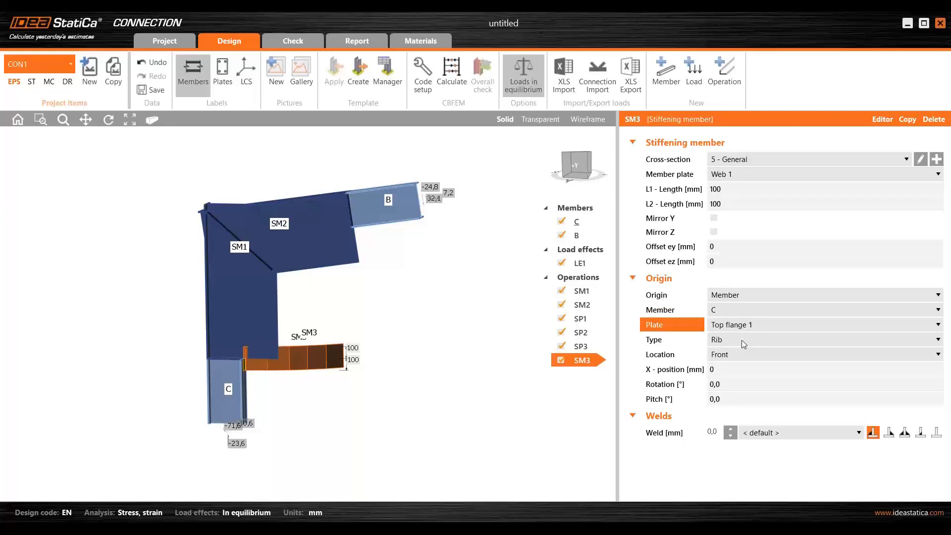
- Set SM3's type to Widener and switch its weld to the plain T-joint type without fillets
left_click(741, 340)
left_click(744, 351)
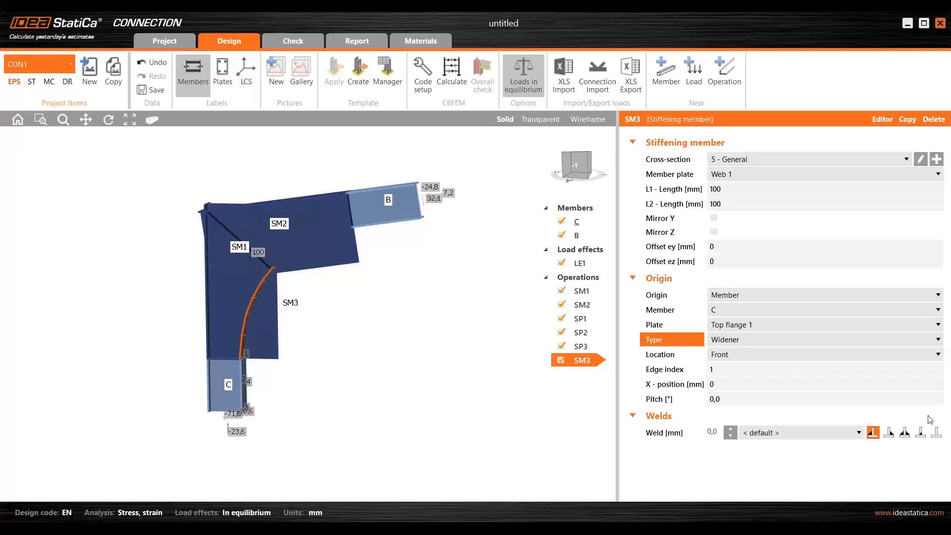
left_click(937, 433)
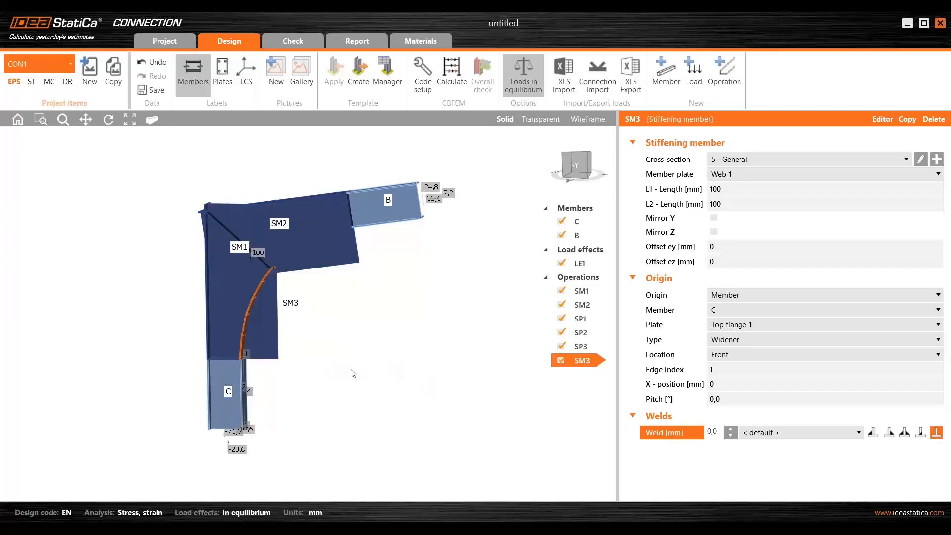
- Set both lengths L1 and L2 of stiffening member SM3 to 75 mm
scroll(304, 339, "up", 2)
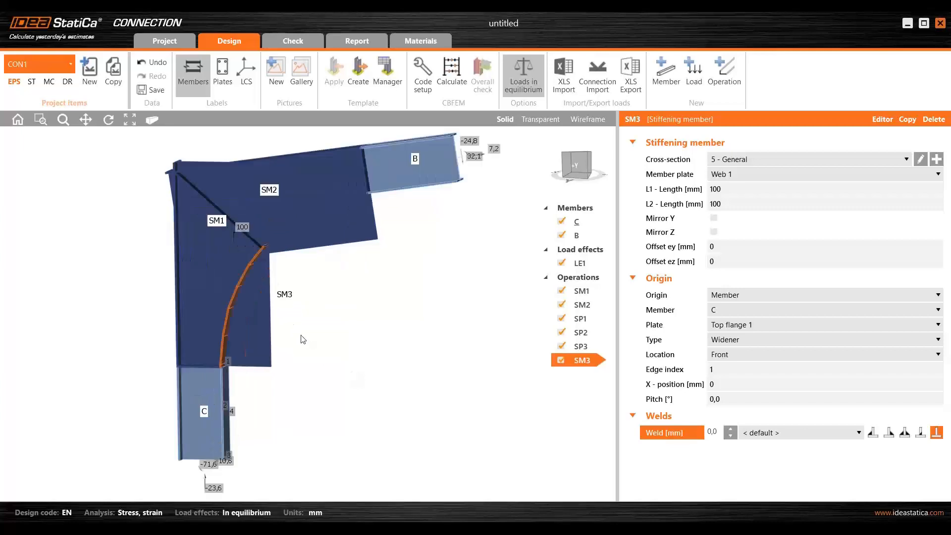
right_click_drag(291, 350, 143, 347)
scroll(270, 348, "up", 5)
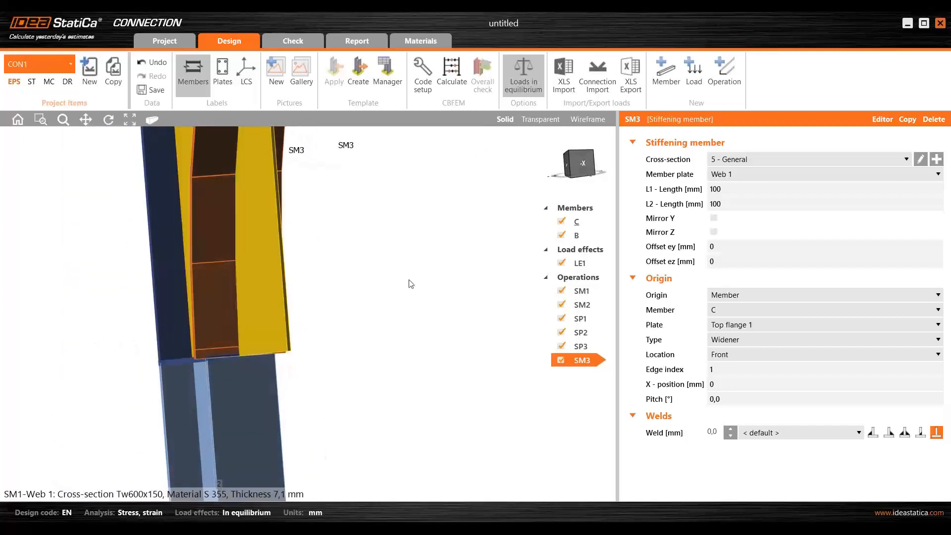
left_click(734, 189)
type("75")
key("Tab")
type("75")
key("Tab")
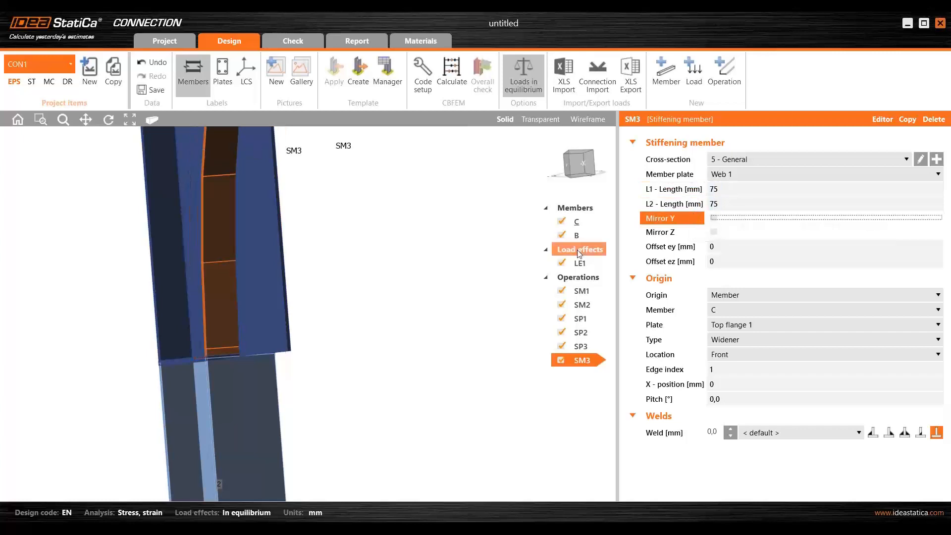
- Examine how the curved member SM3 meets plate SP1 and the webs of SM1 and SM2, and the corner at plate SP2
right_click_drag(278, 376, 412, 247)
scroll(354, 250, "up", 3)
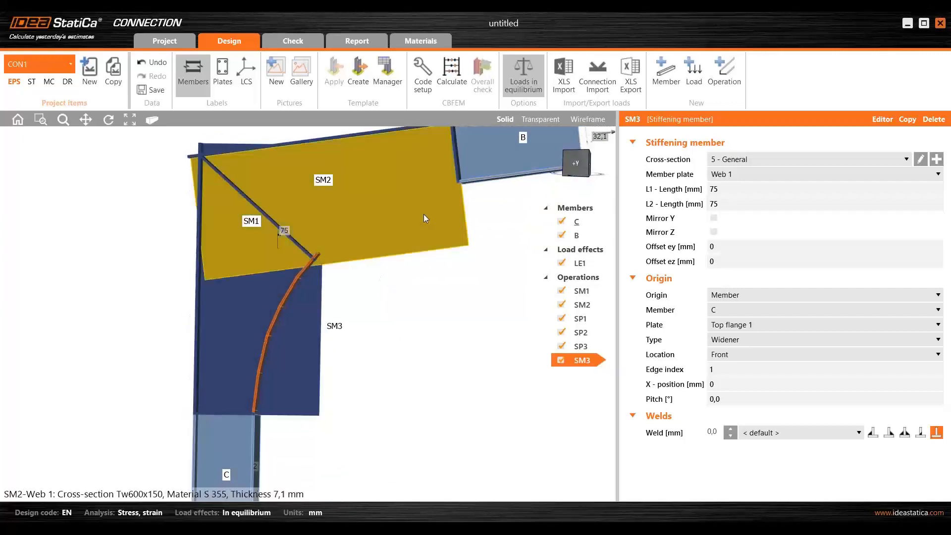
scroll(445, 210, "up", 10)
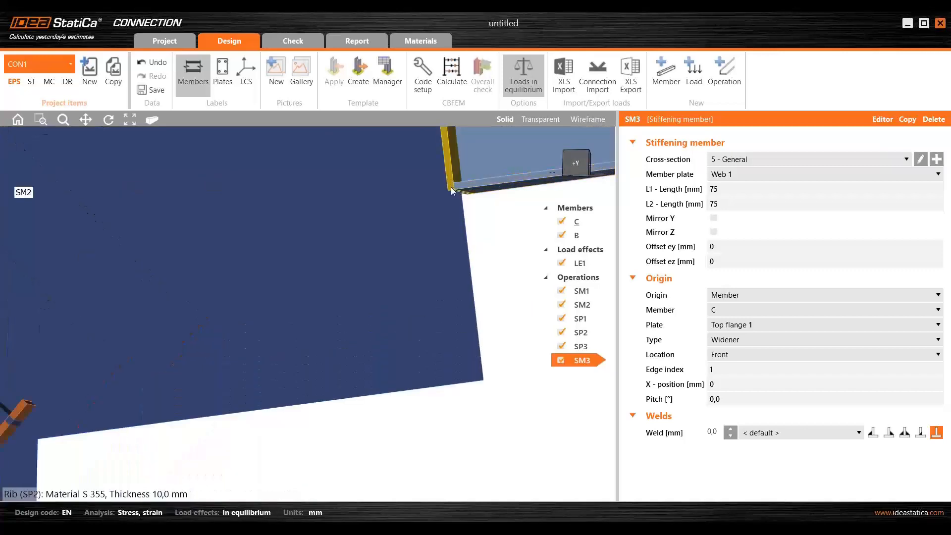
scroll(455, 186, "down", 5)
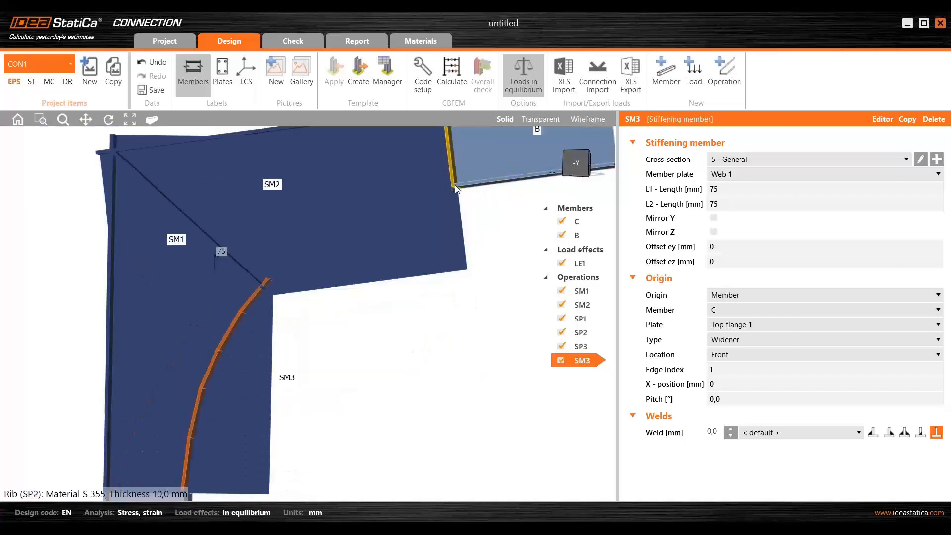
scroll(399, 276, "down", 3)
right_click_drag(358, 311, 342, 320)
middle_click_drag(361, 304, 309, 300)
scroll(317, 307, "up", 2)
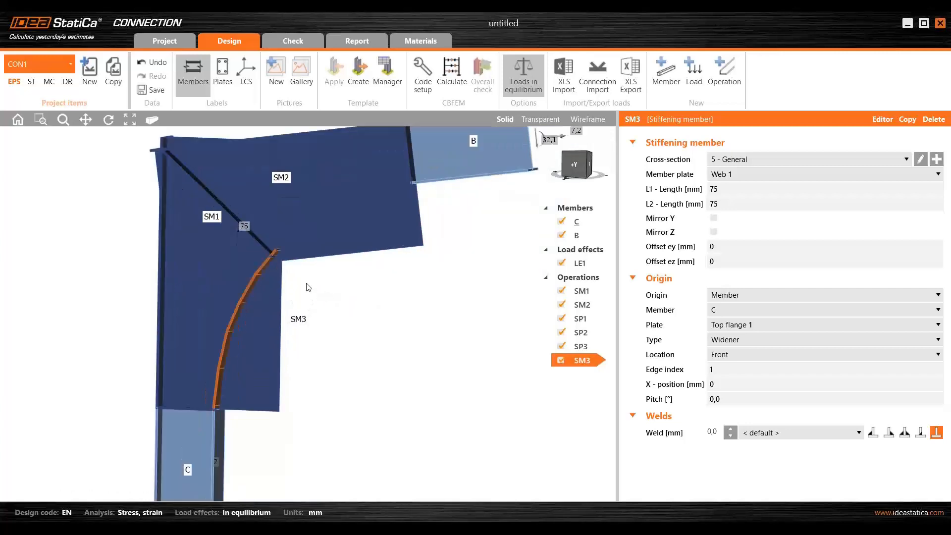
scroll(263, 258, "up", 4)
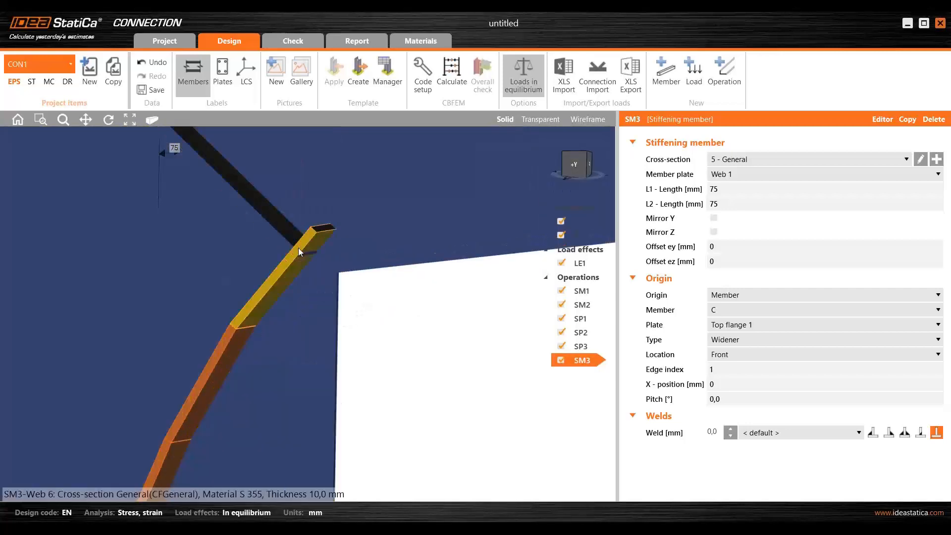
scroll(302, 254, "down", 5)
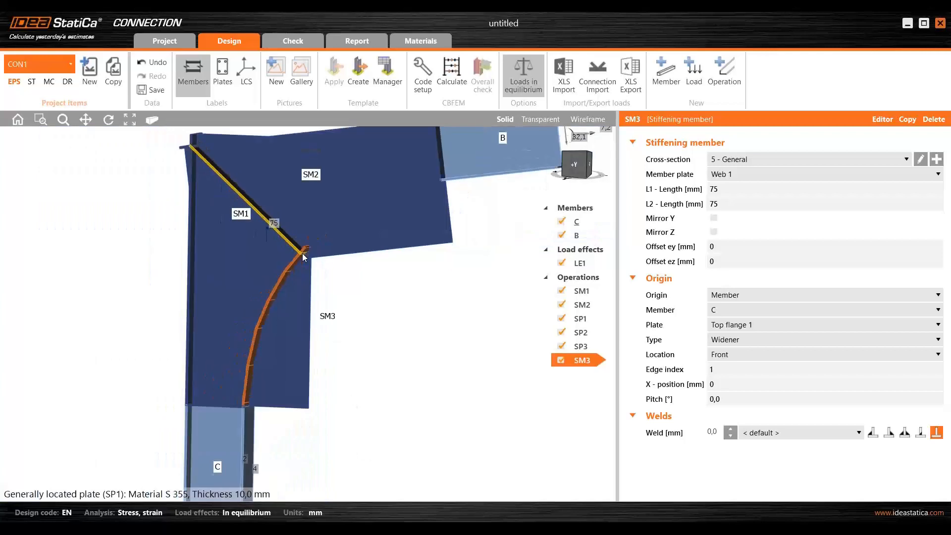
- Copy stiffening member SM3 and attach the copy to Bottom flange 1 of member B
right_click_drag(302, 255, 314, 302)
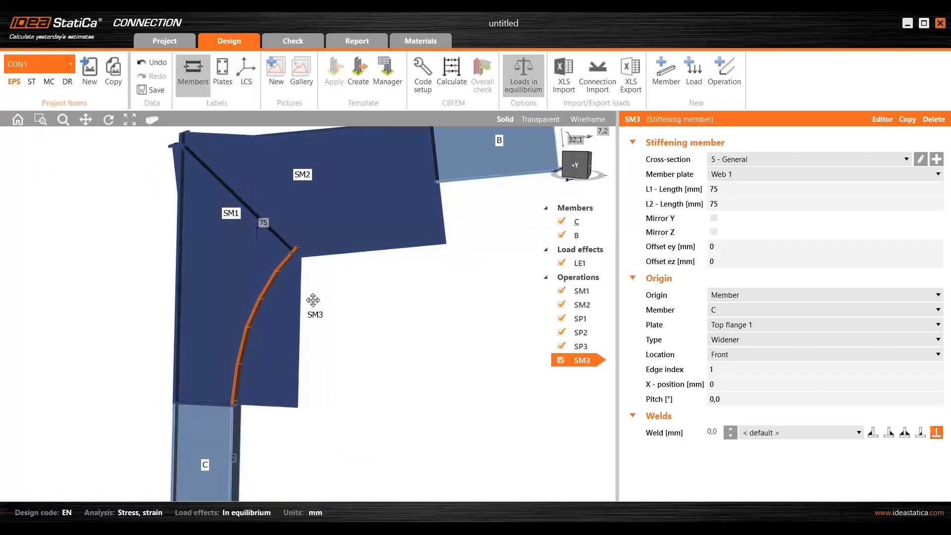
scroll(313, 302, "down", 3)
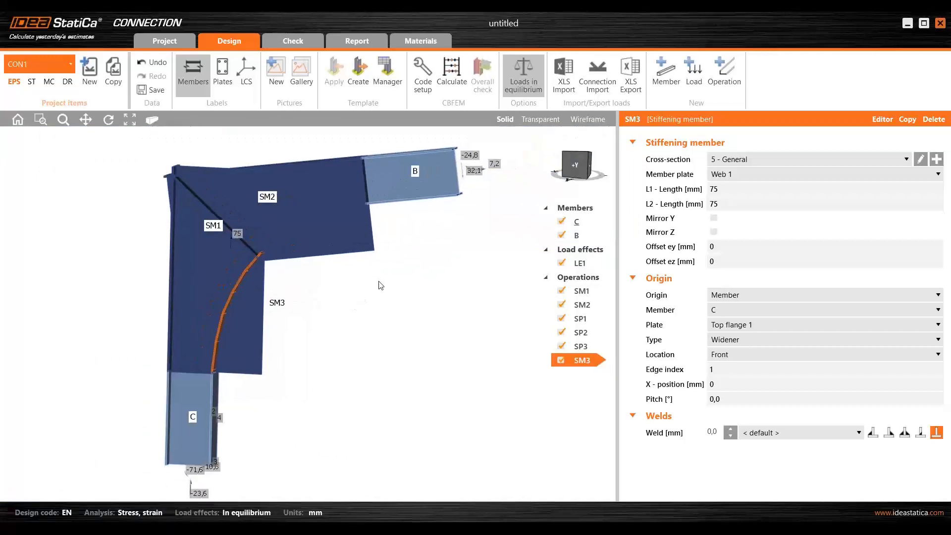
left_click(909, 119)
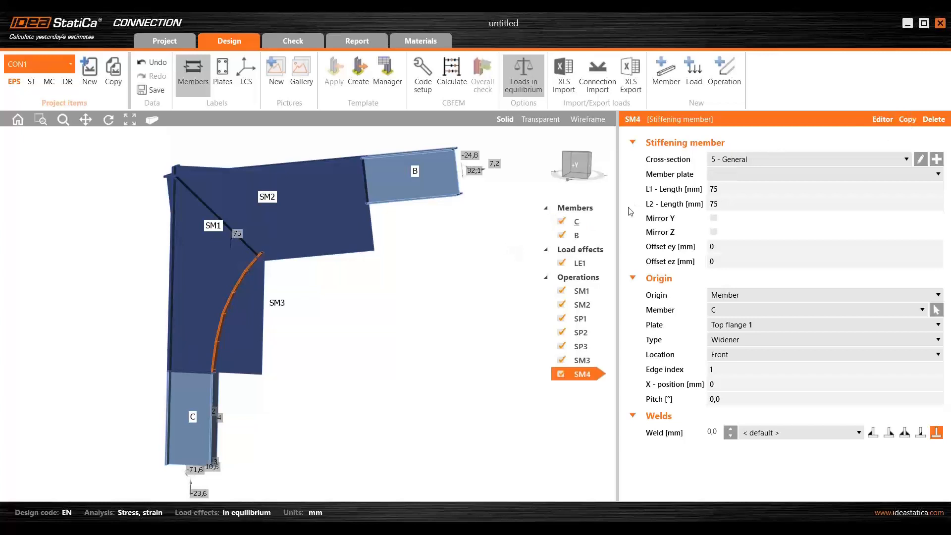
left_click(746, 310)
left_click(743, 341)
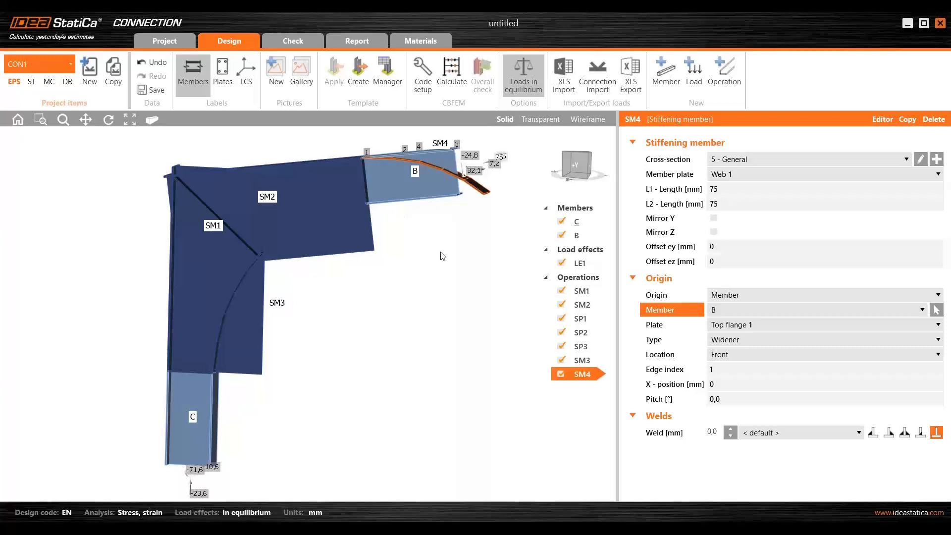
left_click(743, 325)
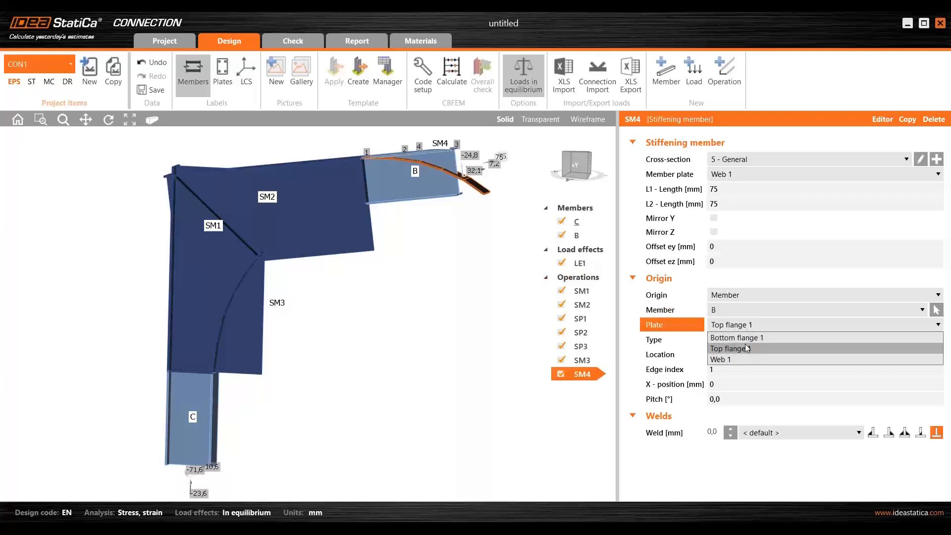
left_click(745, 342)
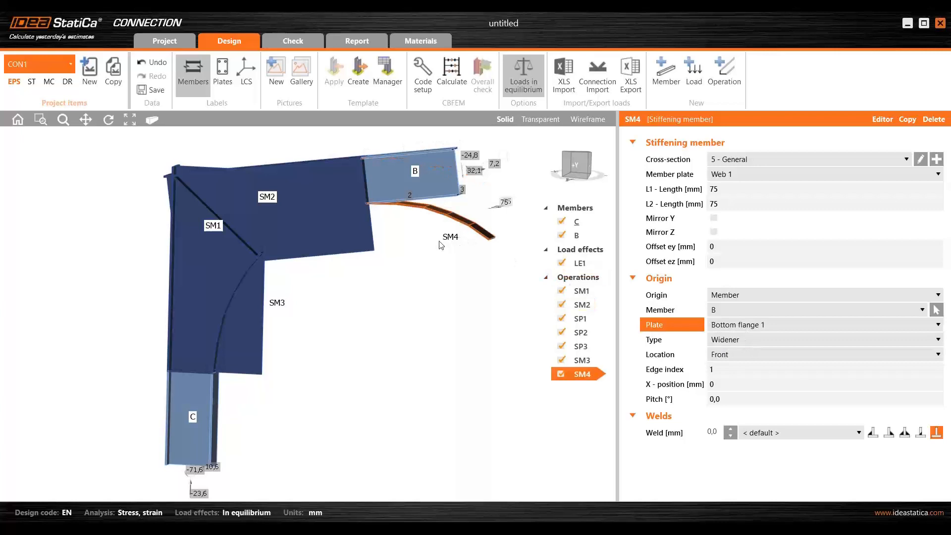
- Mirror stiffening member SM4 in Y and check how its curved end meets SM3 at the inner corner
left_click(714, 218)
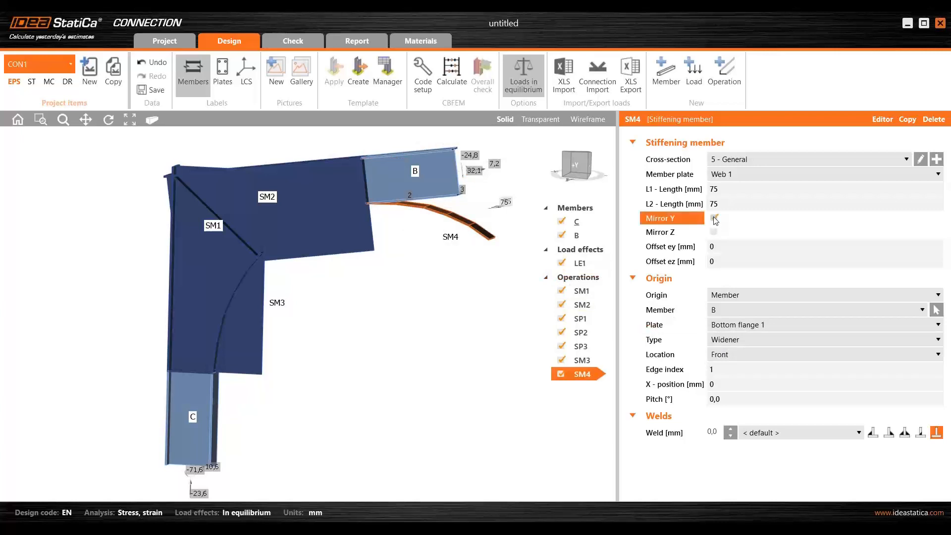
scroll(343, 210, "up", 5)
right_click_drag(343, 211, 408, 226)
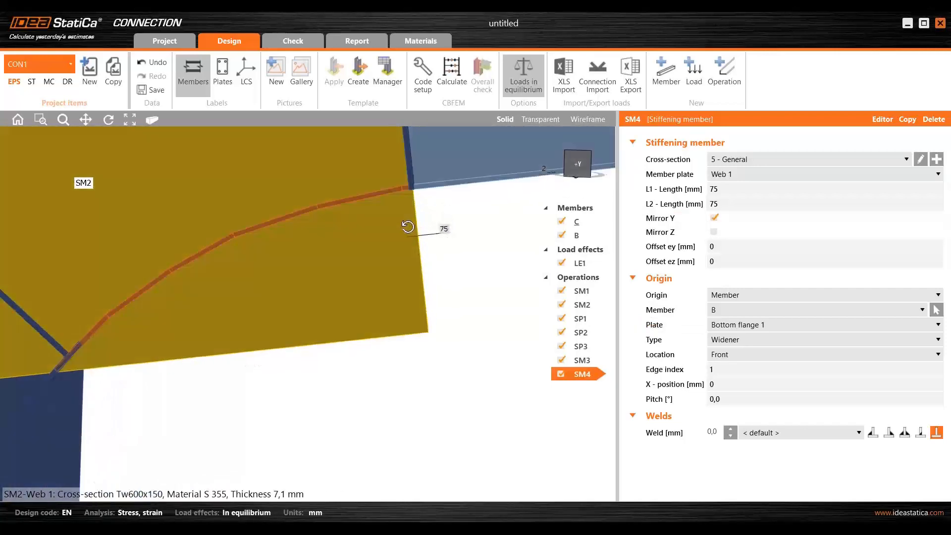
scroll(408, 227, "down", 5)
scroll(254, 291, "up", 6)
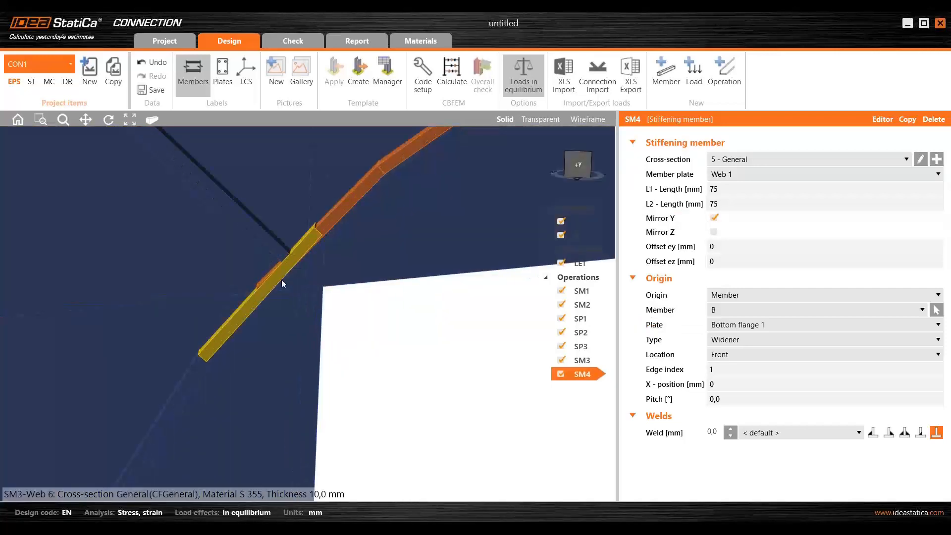
scroll(272, 272, "down", 6)
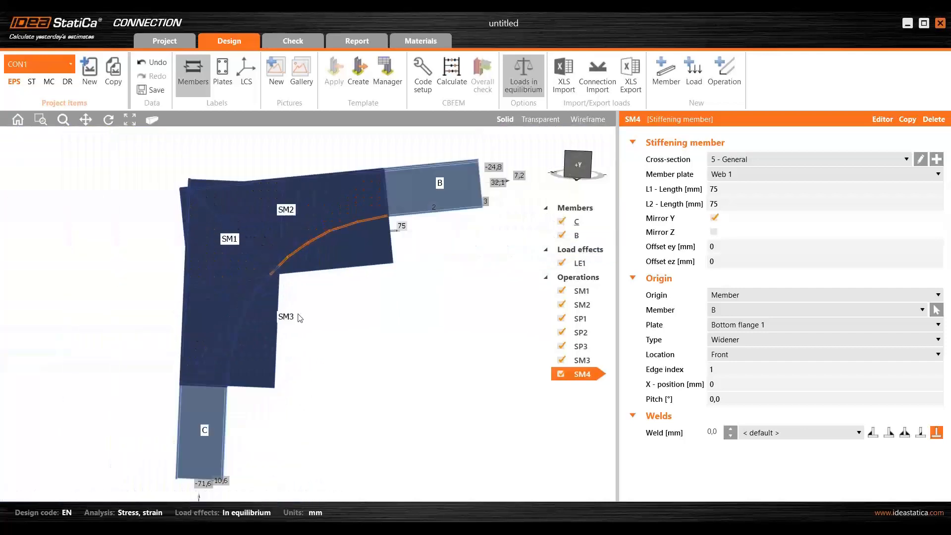
mouse_move(290, 316)
right_mouse_down()
mouse_move(312, 311)
mouse_move(299, 310)
right_mouse_up()
middle_click_drag(315, 332, 321, 334)
right_click_drag(312, 330, 349, 322)
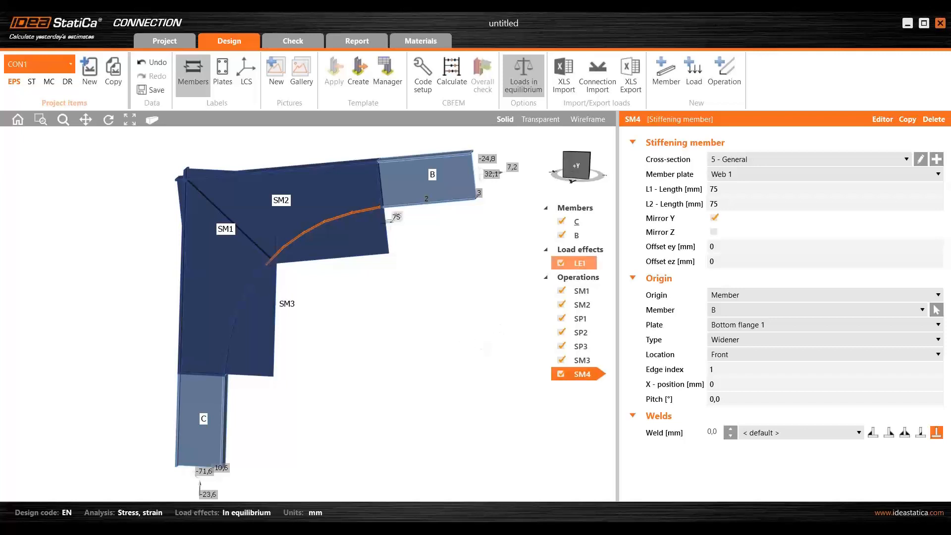
- Add a Cut of member operation and choose stiffening member SM1 as the member it cuts
left_click(731, 66)
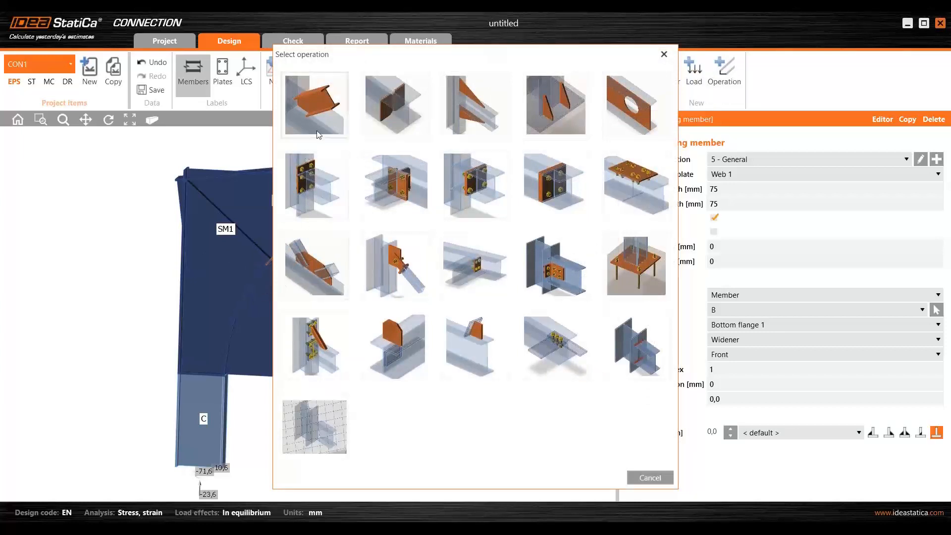
left_click(325, 113)
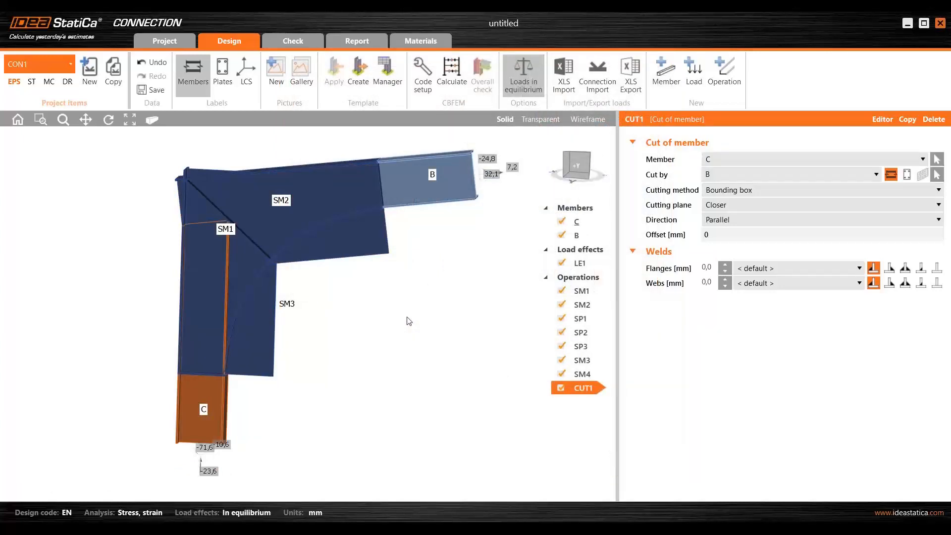
left_click(937, 159)
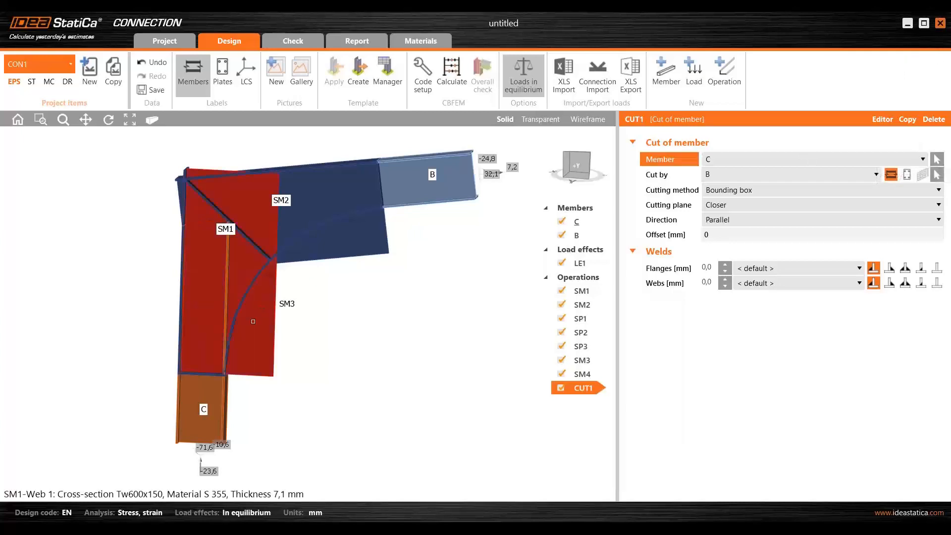
left_click(250, 302)
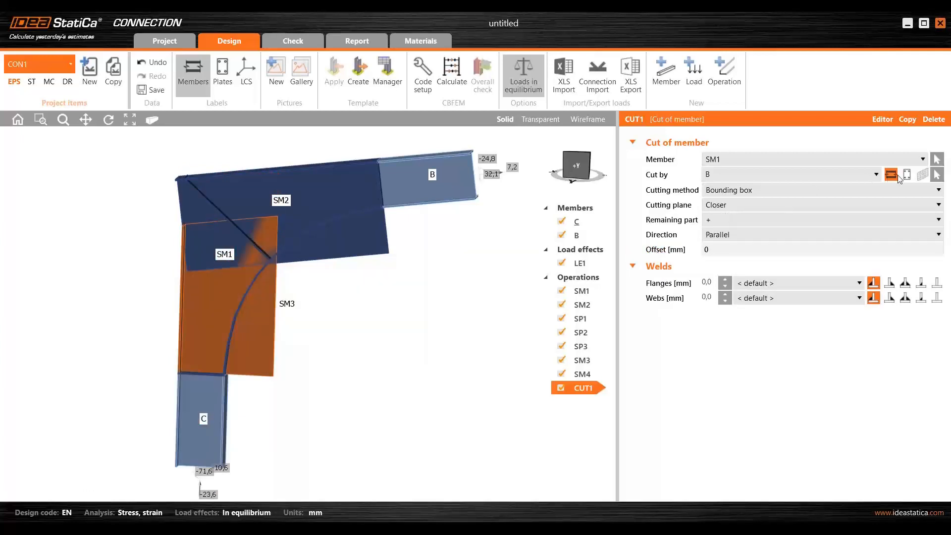
- Cut SM1 by stiffening plate SP3 at the end of member C, with the remaining part set to "-"
left_click(907, 174)
left_click(937, 175)
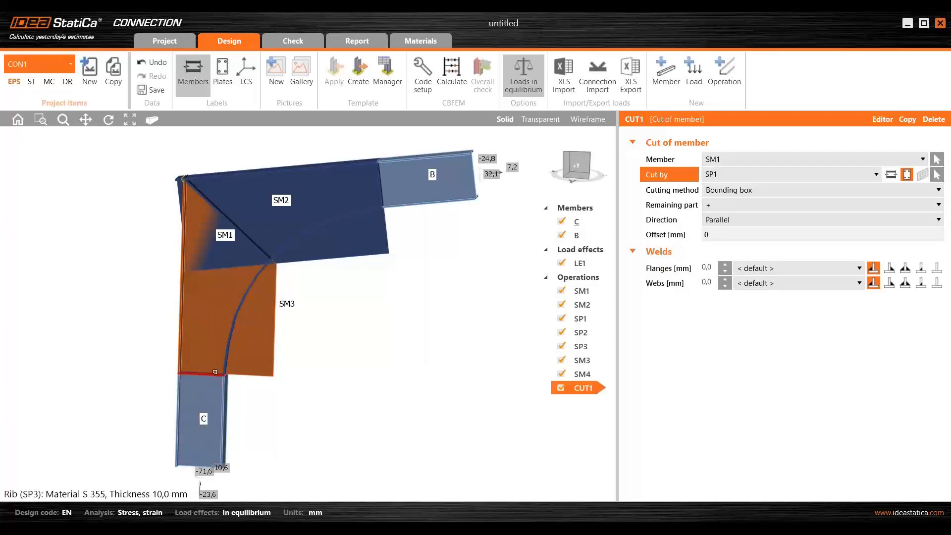
left_click(215, 372)
scroll(213, 369, "up", 5)
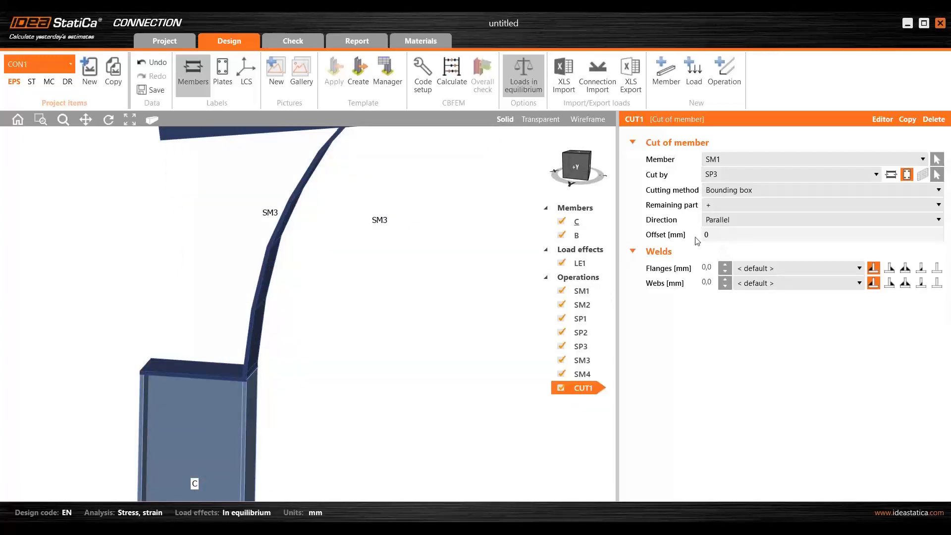
left_click(741, 209)
left_click(729, 226)
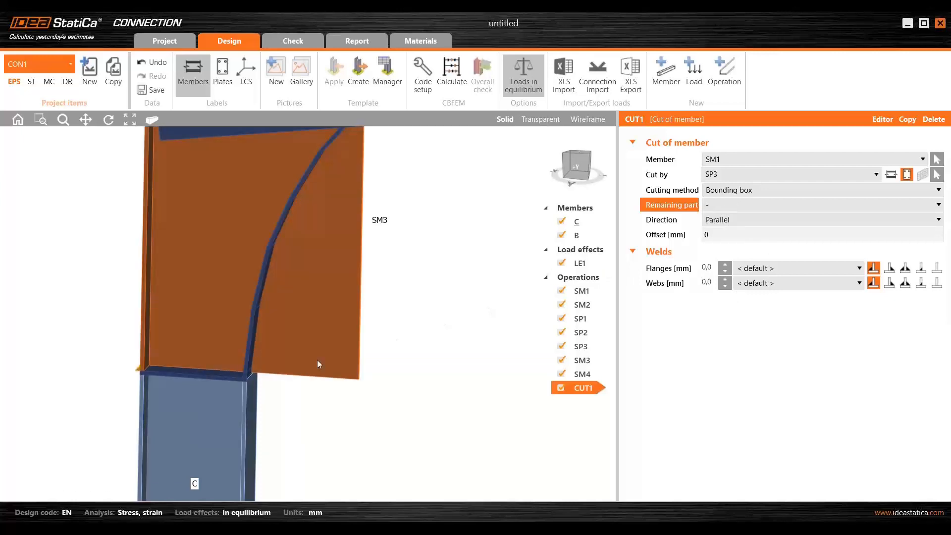
- Switch both the flange and web welds of the SM1 cut to butt welds
right_click_drag(178, 361, 265, 379)
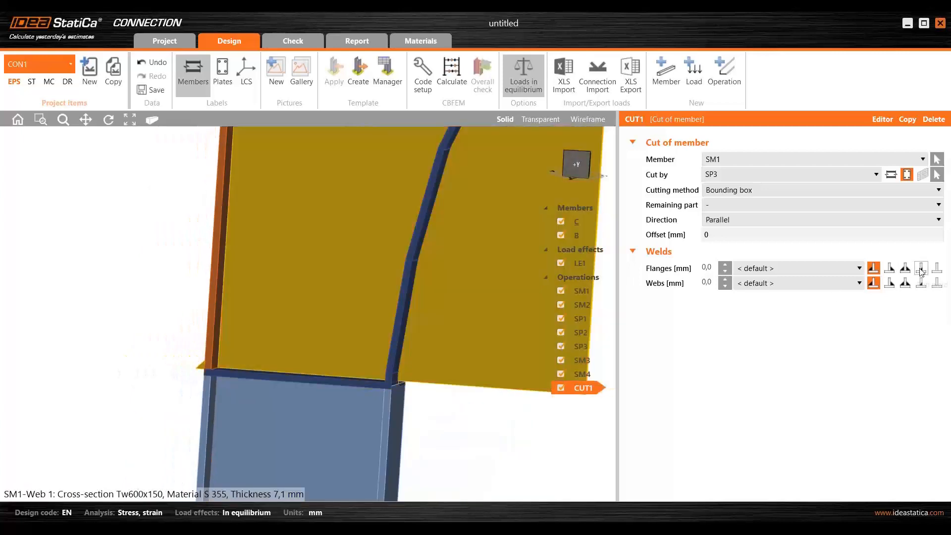
left_click(921, 270)
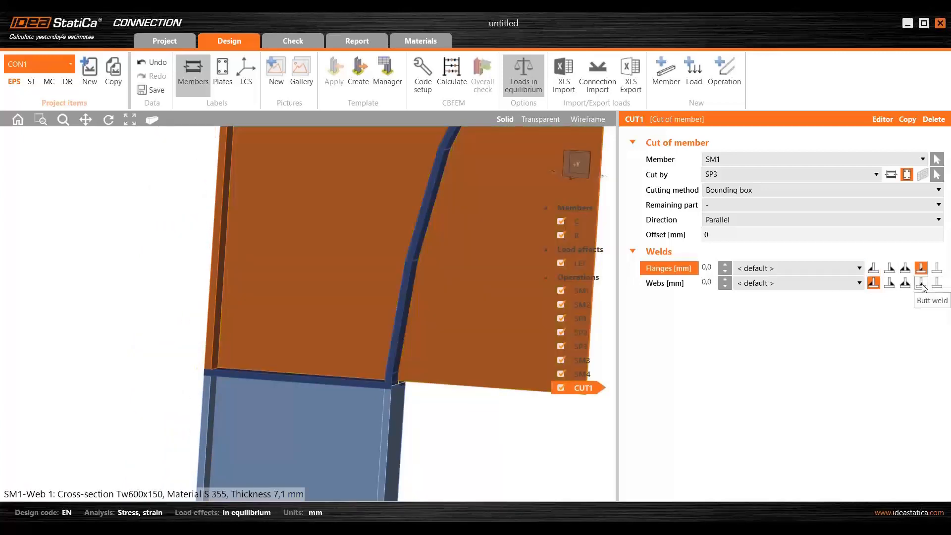
left_click(922, 283)
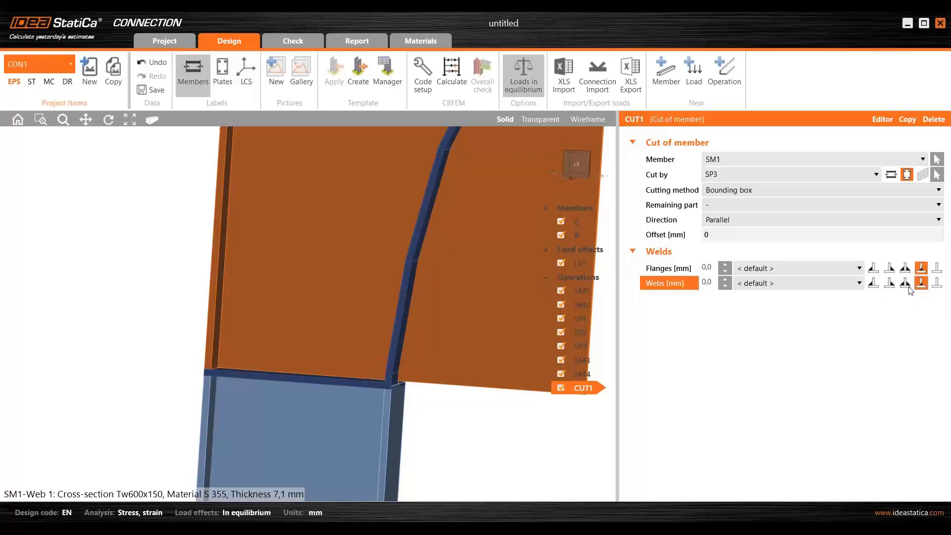
- Examine the butt welds between SM1 and plate SP3 in transparent display, and return to a solid view of the whole corner
right_click_drag(439, 371, 353, 355)
scroll(378, 385, "up", 6)
right_click_drag(379, 385, 421, 347)
left_click(543, 120)
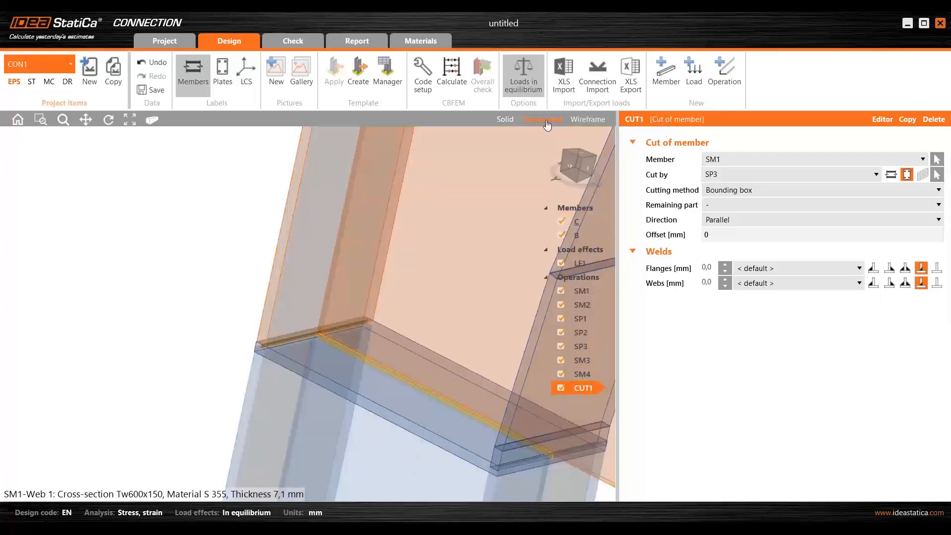
scroll(176, 329, "up", 4)
middle_click_drag(176, 329, 102, 271)
scroll(157, 297, "up", 1)
scroll(157, 297, "up", 2)
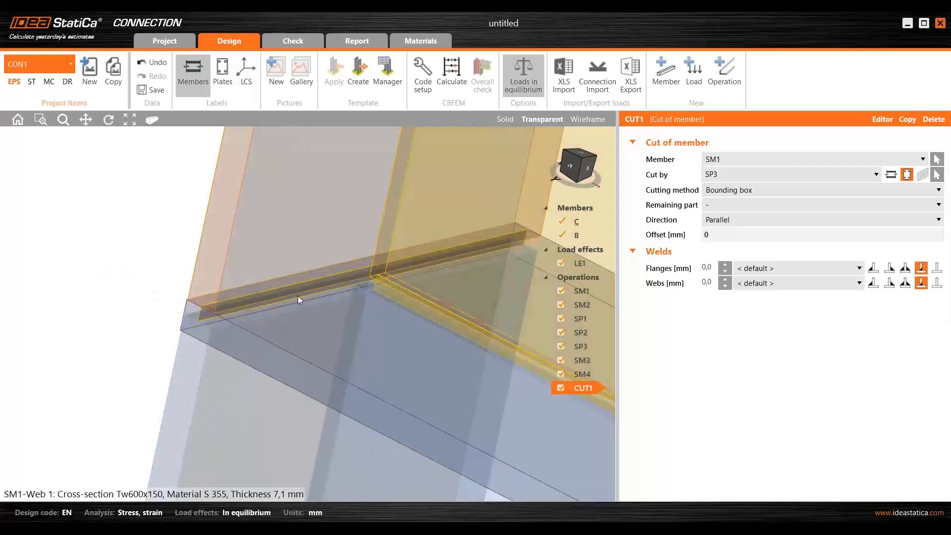
scroll(129, 311, "down", 2)
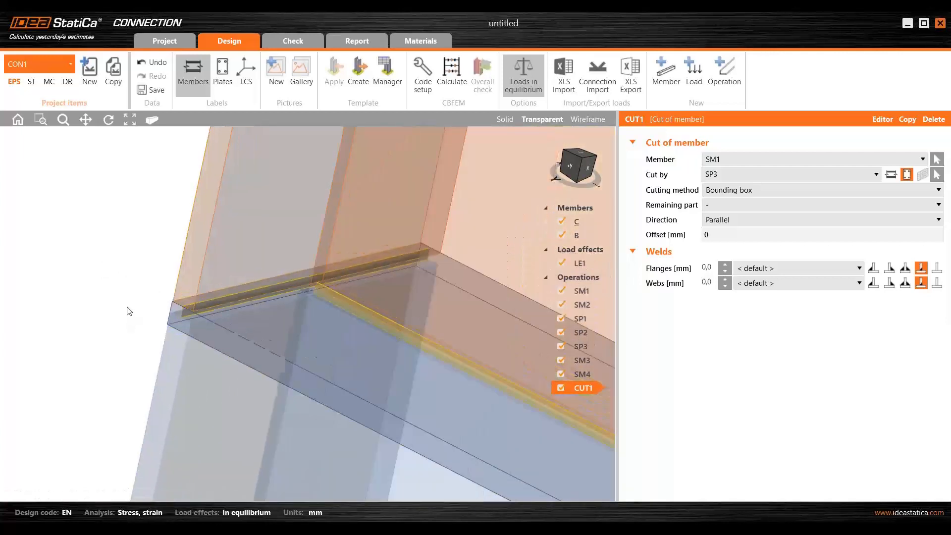
scroll(129, 310, "down", 3)
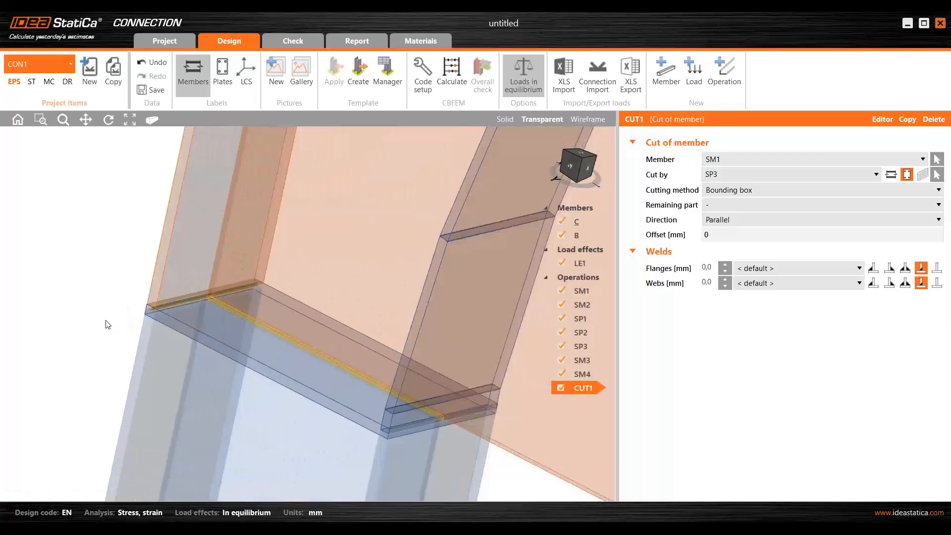
scroll(107, 325, "down", 2)
left_click(505, 119)
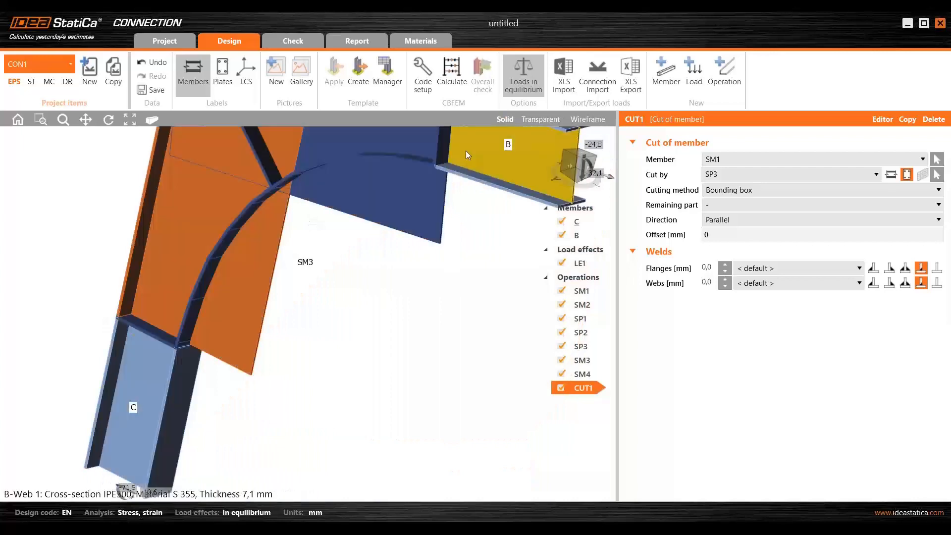
scroll(465, 157, "down", 4)
right_click_drag(426, 244, 371, 283)
middle_click_drag(370, 283, 347, 339)
scroll(342, 313, "up", 3)
right_click_drag(332, 296, 353, 315)
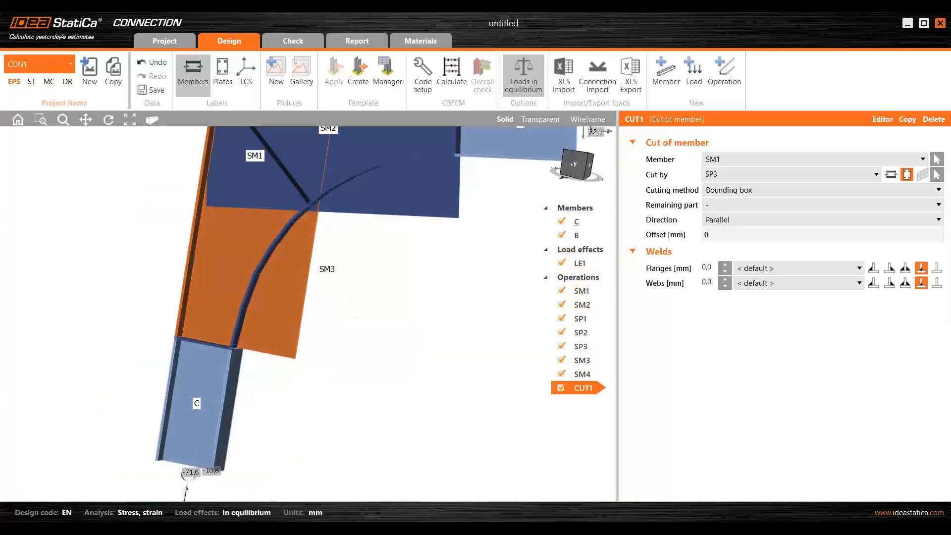
middle_click_drag(361, 291, 319, 308)
right_click_drag(322, 307, 344, 301)
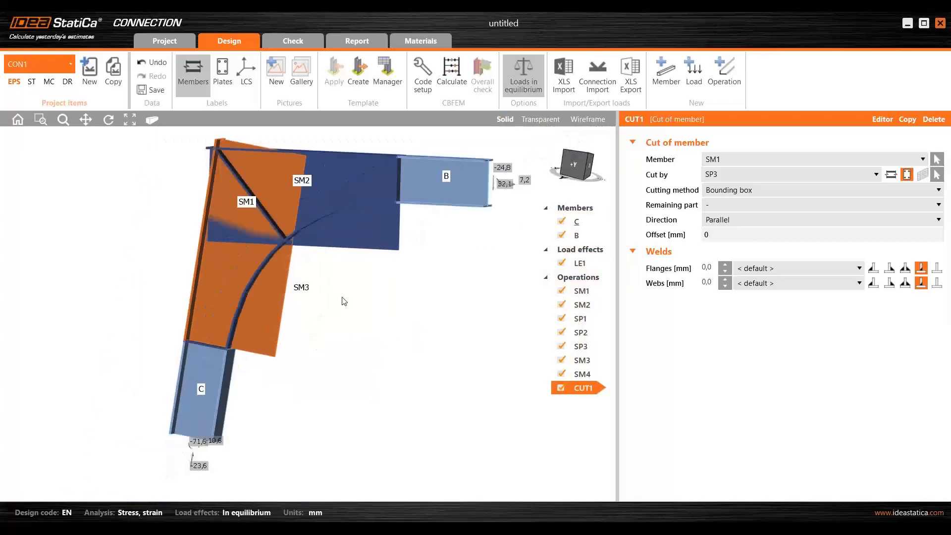
middle_click_drag(389, 303, 343, 297)
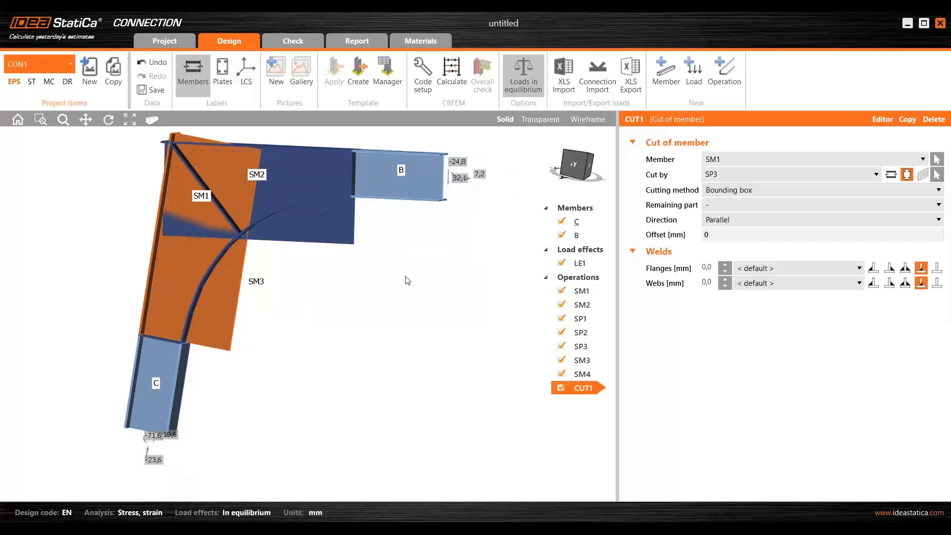
- Copy the SM1 cut and make the copy cut stiffening member SM2 by plate SP2
left_click(908, 119)
left_click(937, 159)
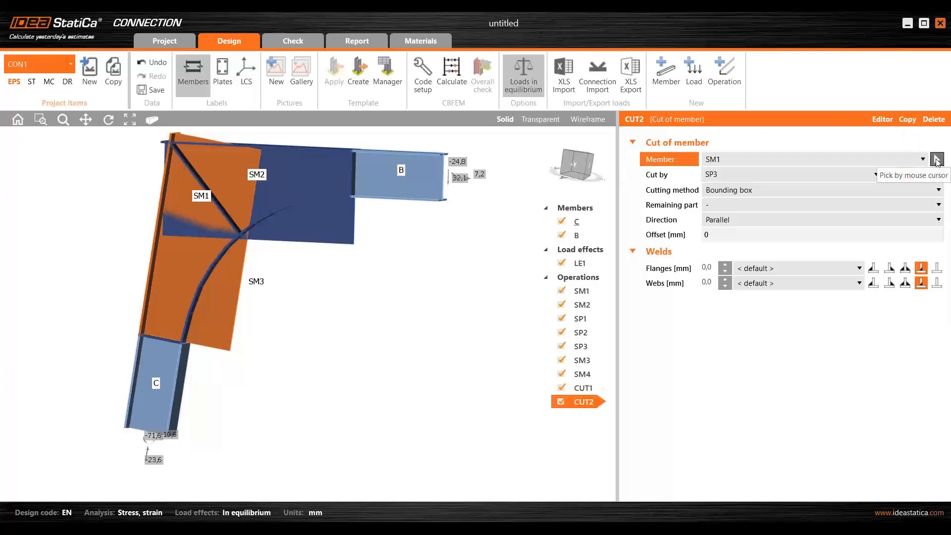
left_click(276, 233)
left_click(937, 175)
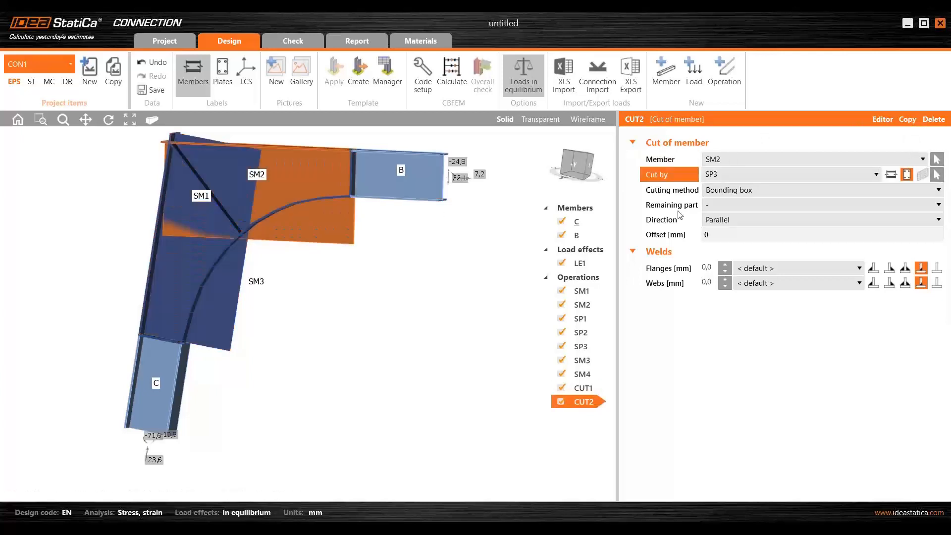
left_click(355, 171)
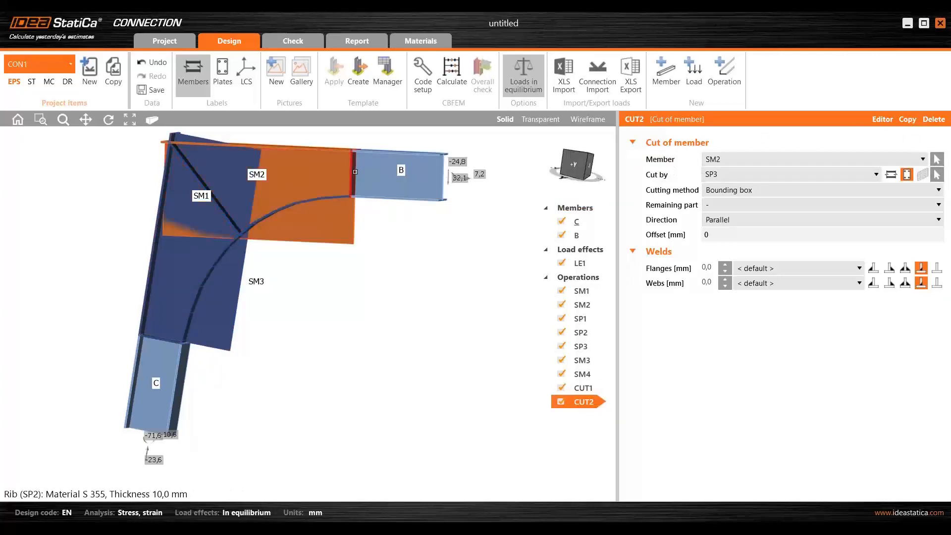
scroll(355, 172, "up", 2)
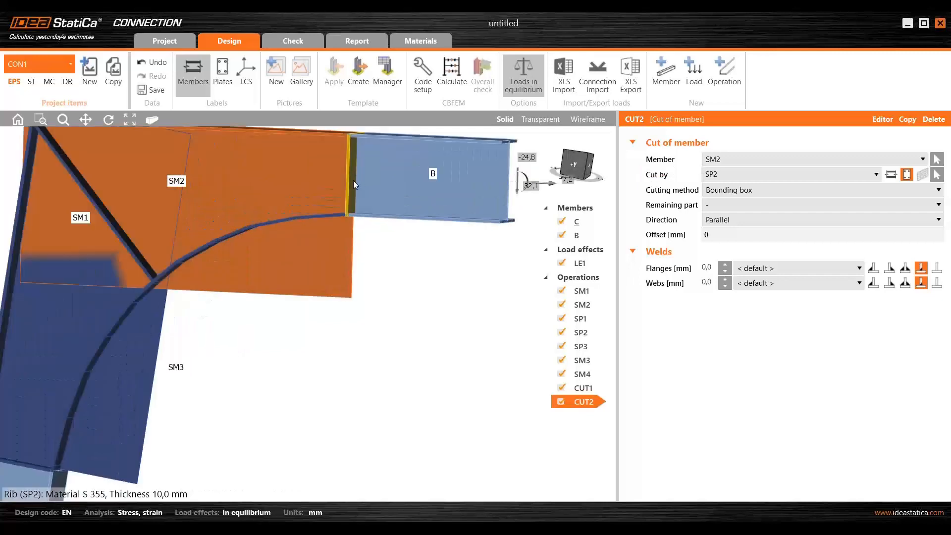
scroll(364, 160, "down", 1)
mouse_move(356, 167)
middle_mouse_down("ctrl")
mouse_move(384, 174)
mouse_move(354, 167)
mouse_move(352, 153)
middle_mouse_up("ctrl")
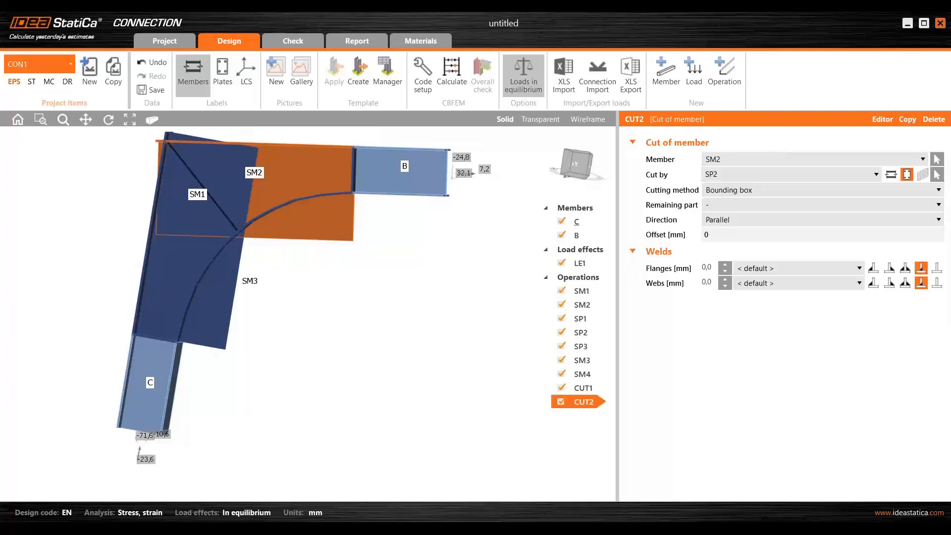
- Copy the SM2 cut and make the copy cut stiffening member SM1 by the diagonal plate SP1
left_click(907, 119)
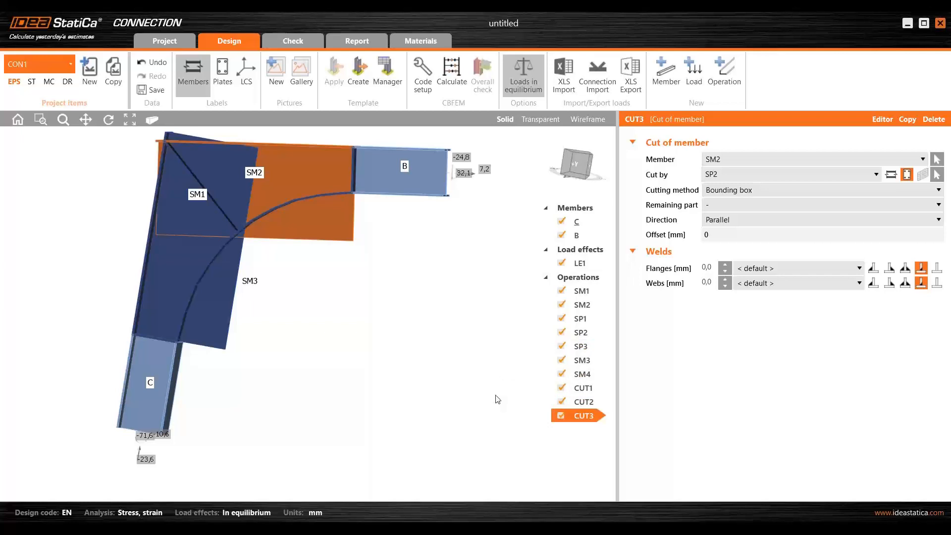
left_click(937, 159)
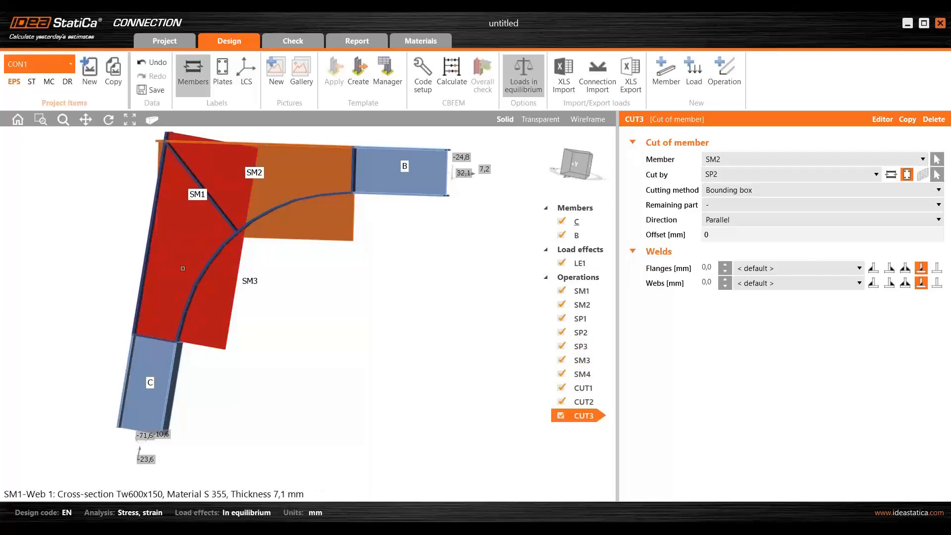
left_click(183, 269)
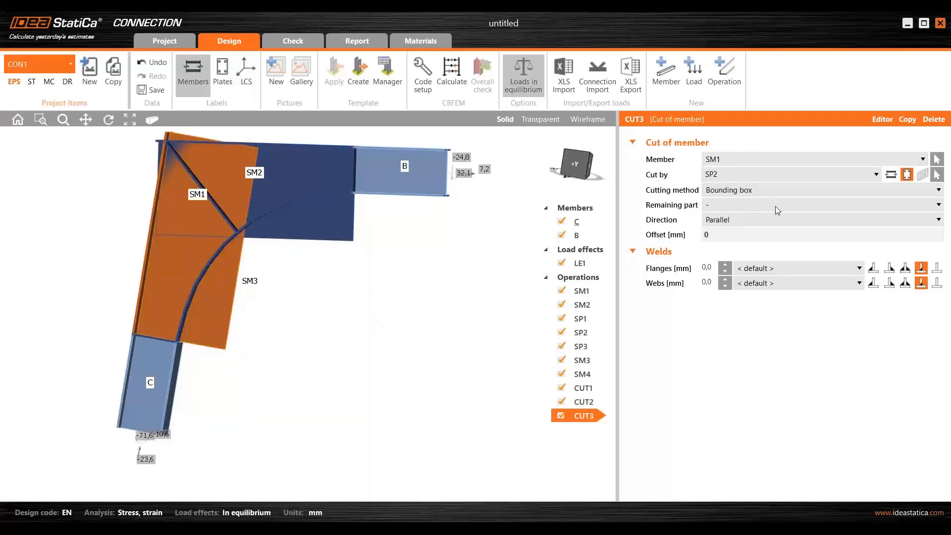
left_click(937, 175)
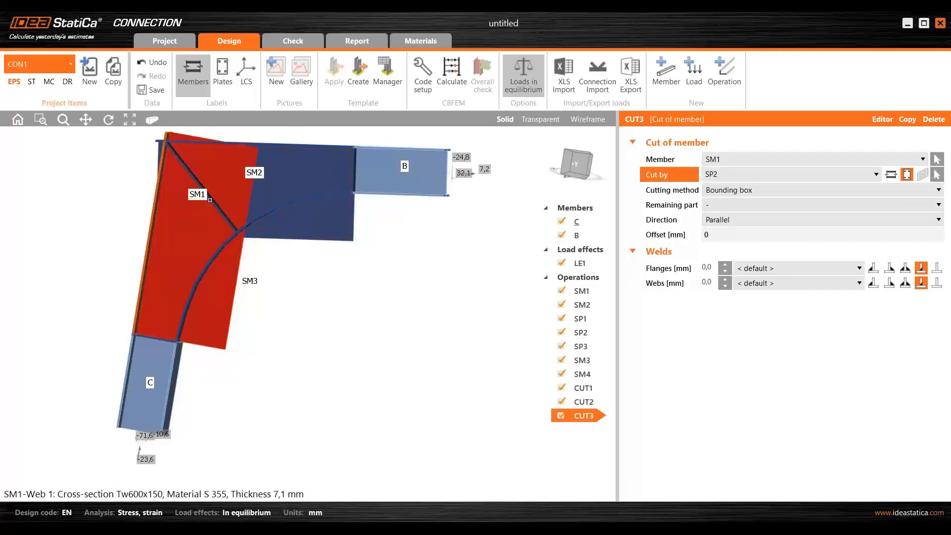
scroll(213, 200, "up", 5)
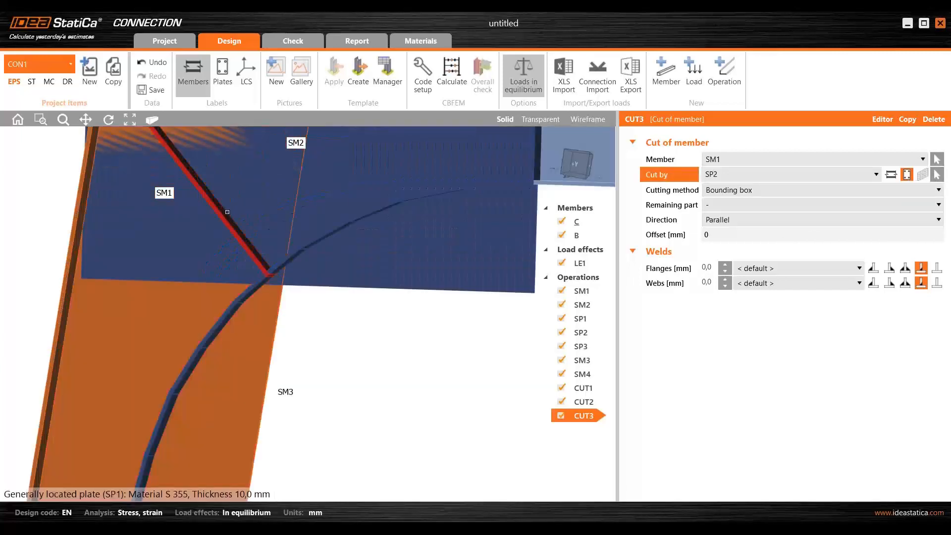
left_click(227, 212)
scroll(333, 228, "down", 6)
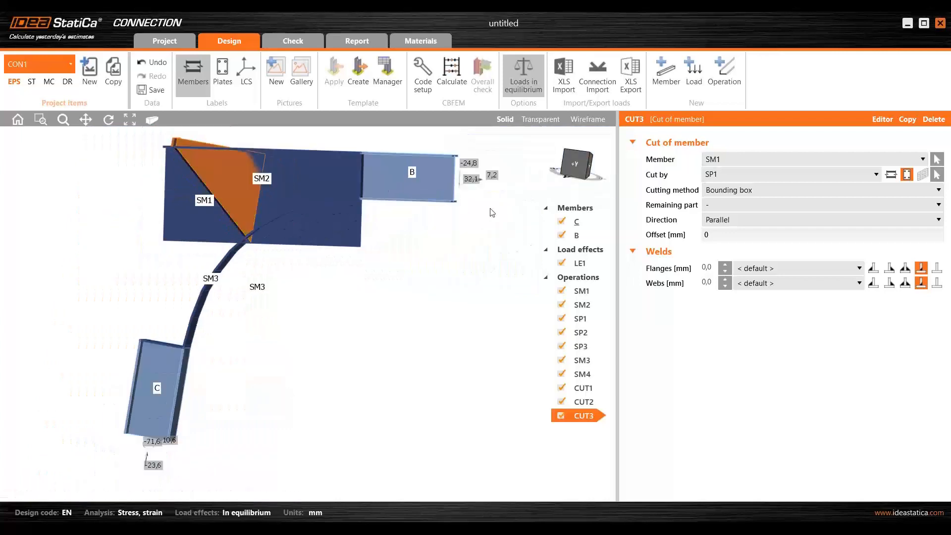
- Set the remaining part of the SM1 cut by plate SP1 to "+"
left_click(728, 208)
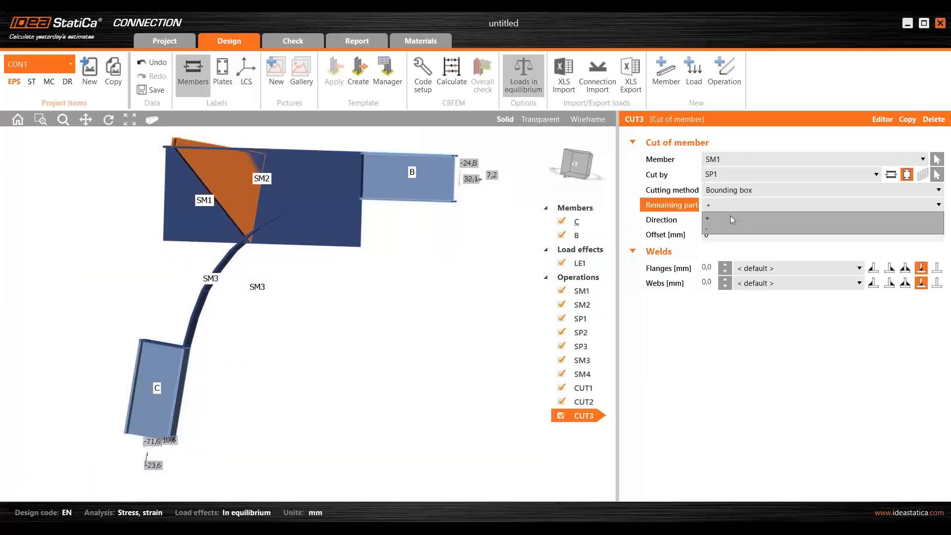
left_click(730, 216)
scroll(210, 184, "up", 3)
mouse_move(192, 186)
right_mouse_down()
mouse_move(202, 179)
mouse_move(191, 195)
right_mouse_up()
scroll(193, 194, "down", 3)
scroll(373, 307, "down", 2)
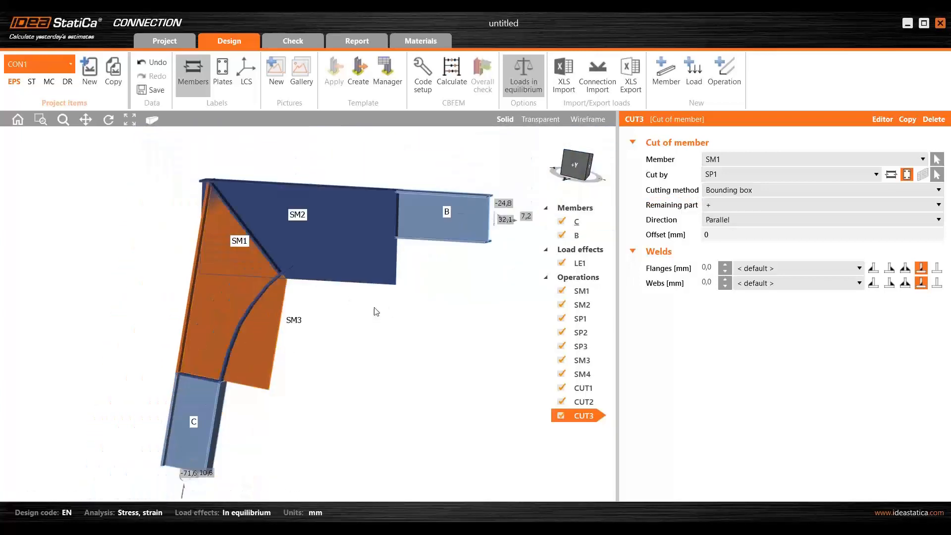
middle_click_drag(374, 306, 362, 305)
- Copy the SM1 cut by the diagonal plate and apply the copy to stiffening member SM2
left_click(909, 119)
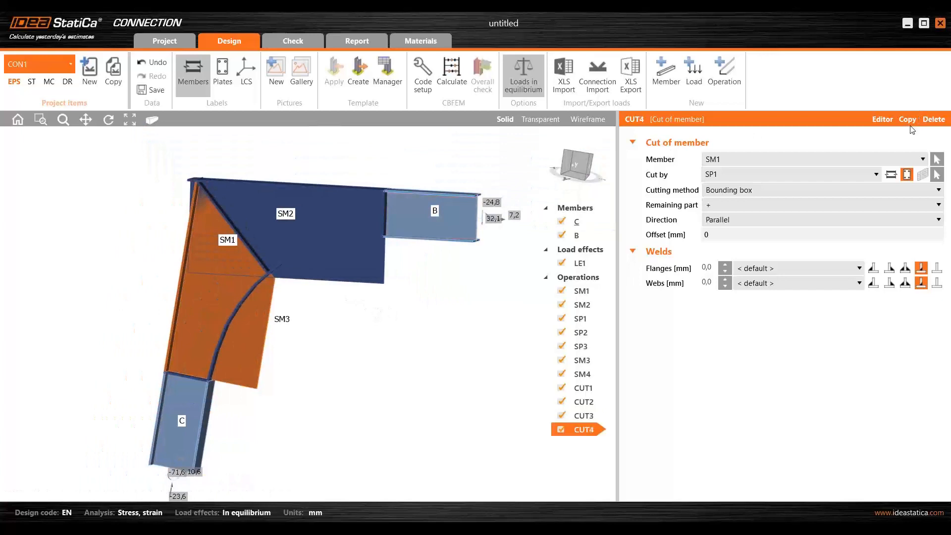
left_click(937, 159)
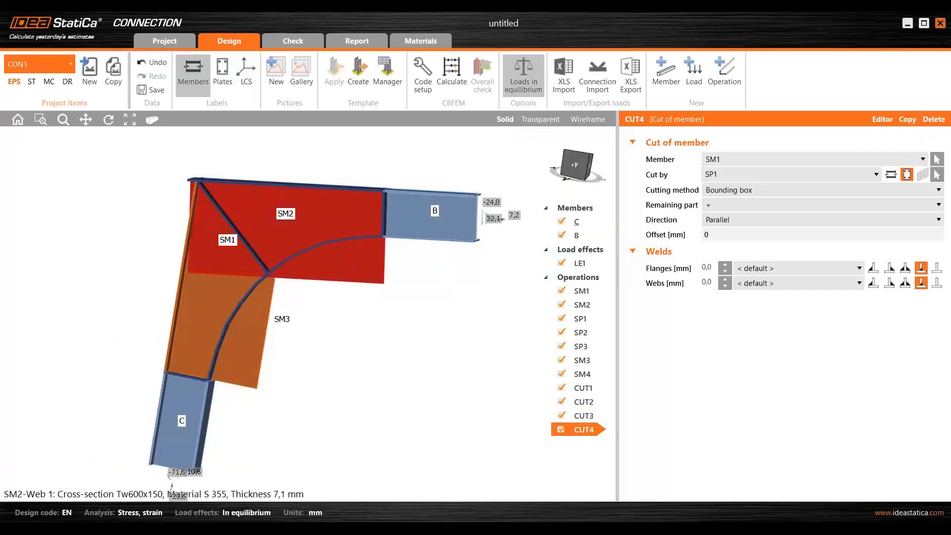
left_click(231, 267)
- Examine the joint of SM1 and SM2 with diagonal plate SP1 in transparent display, and return to a solid view of the corner
scroll(237, 258, "up", 6)
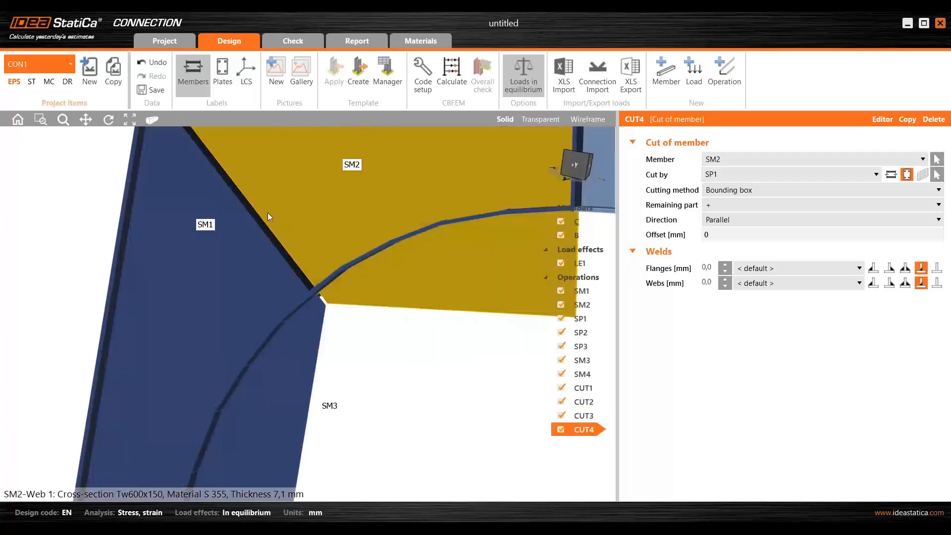
left_click(540, 119)
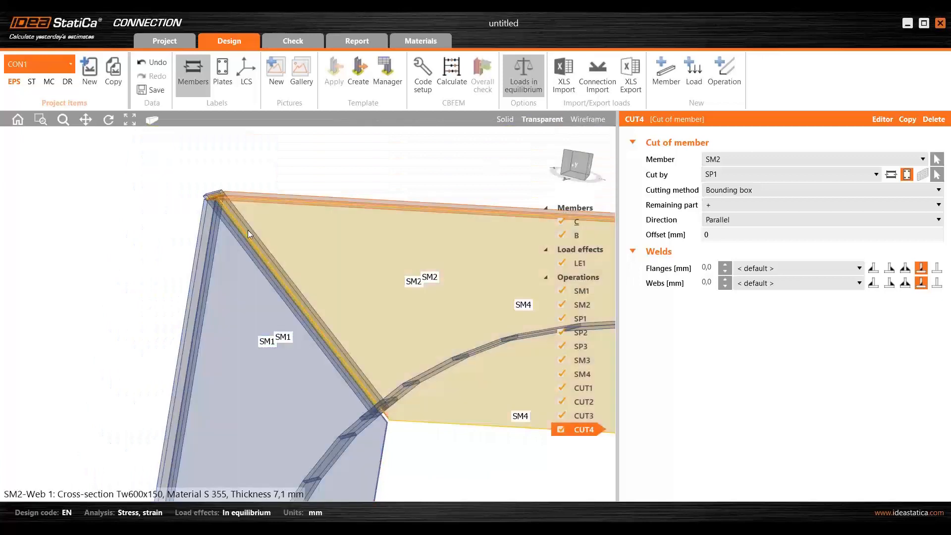
scroll(322, 213, "up", 4)
right_click_drag(34, 232, 401, 208)
scroll(379, 223, "down", 6)
middle_click_drag(438, 142, 373, 153)
scroll(373, 153, "down", 3)
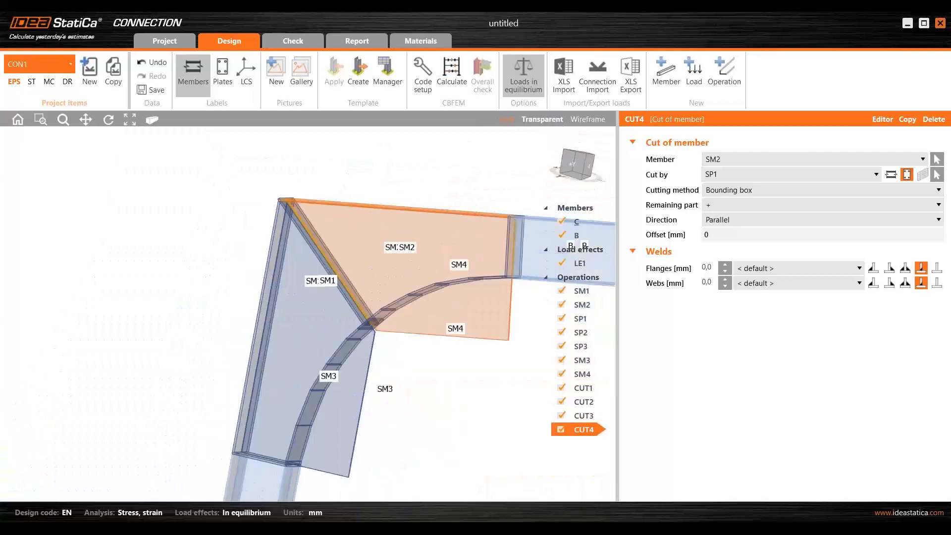
left_click(505, 120)
scroll(420, 193, "down", 5)
right_click_drag(420, 193, 401, 209)
scroll(401, 235, "up", 5)
middle_click_drag(400, 238, 292, 223)
scroll(297, 225, "down", 2)
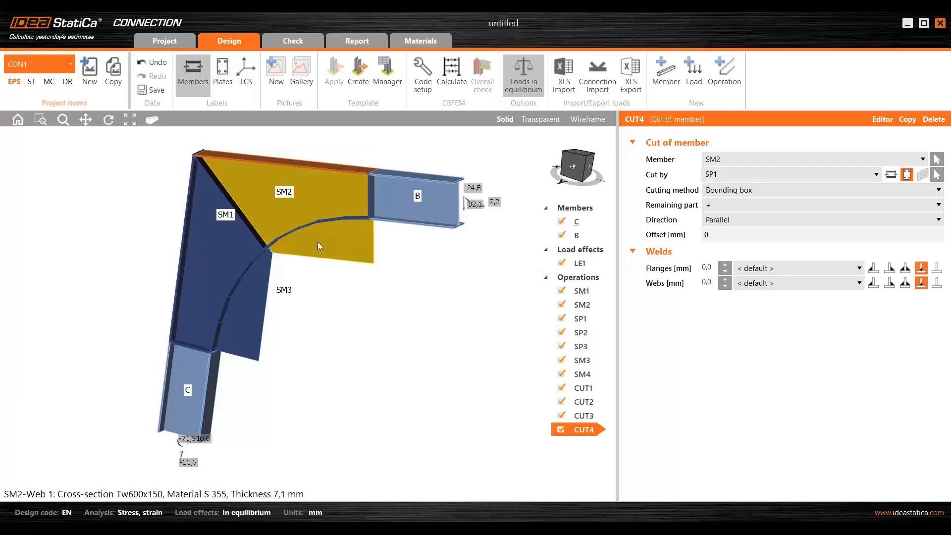
middle_click_drag(403, 395, 370, 359)
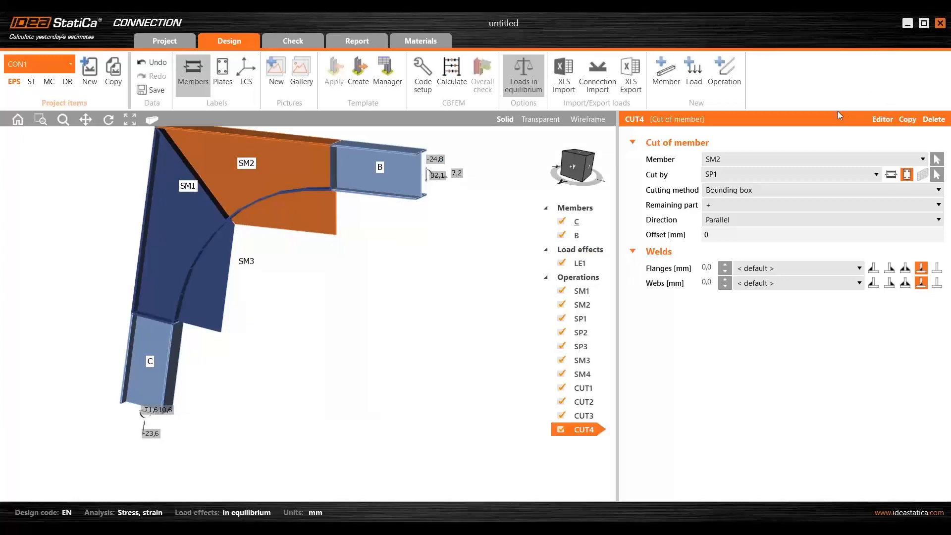
- Copy the SM2 cut and make the copy cut SM1 by the curved member SM3 instead of a plate
left_click(906, 122)
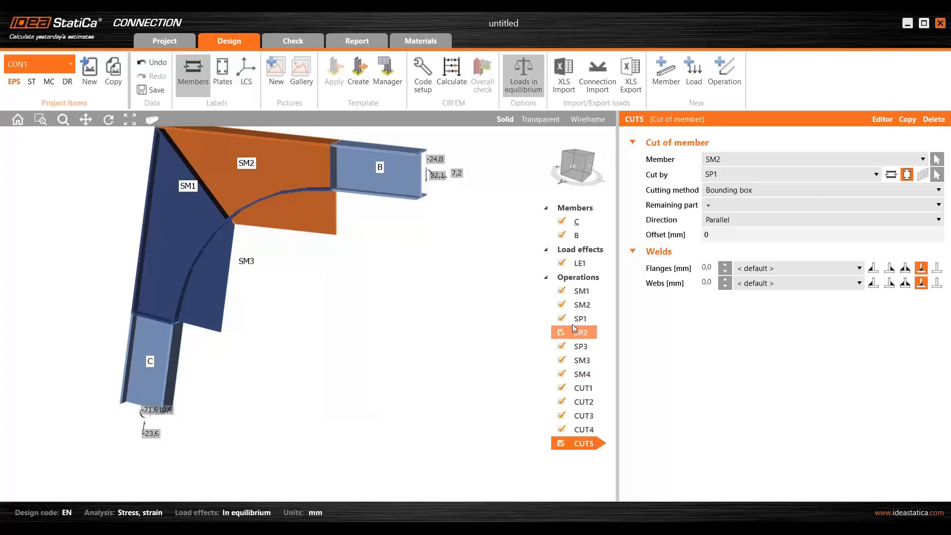
left_click(941, 160)
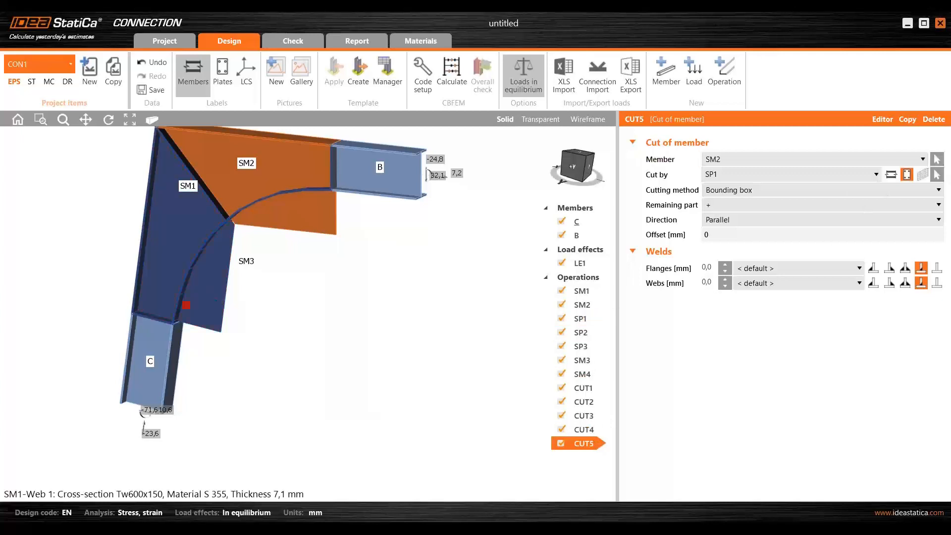
left_click(212, 294)
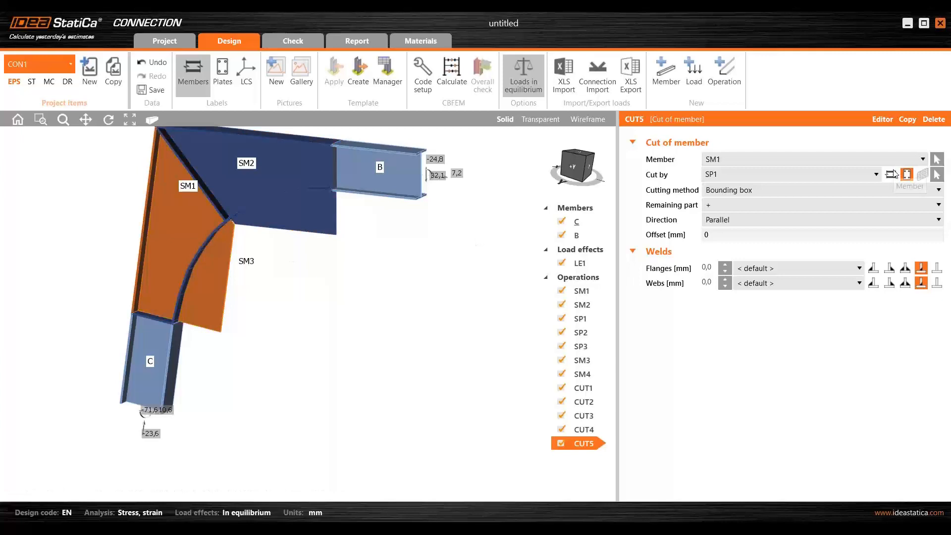
left_click(892, 173)
left_click(937, 174)
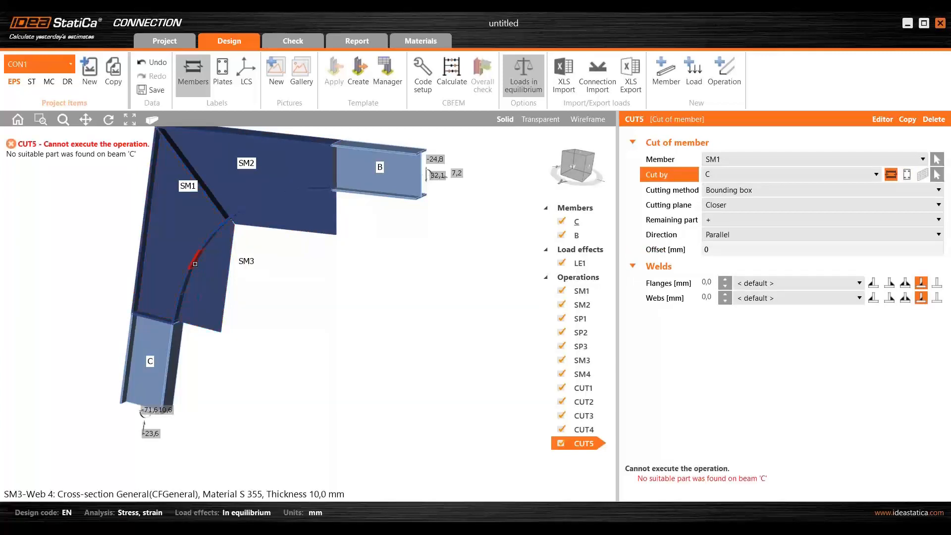
left_click(198, 270)
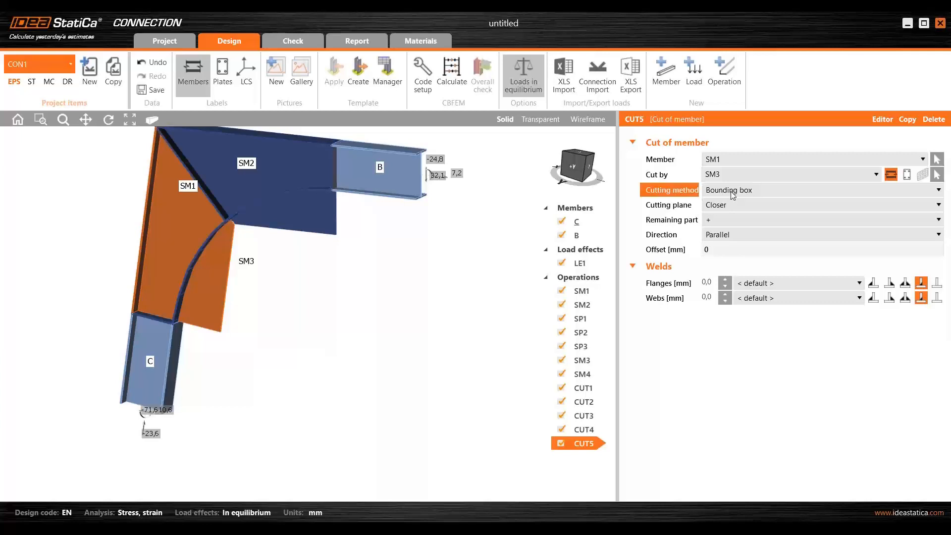
- Set the cutting method of the SM1 cut by SM3 to Surface and check the trimmed web along the curve
left_click(733, 193)
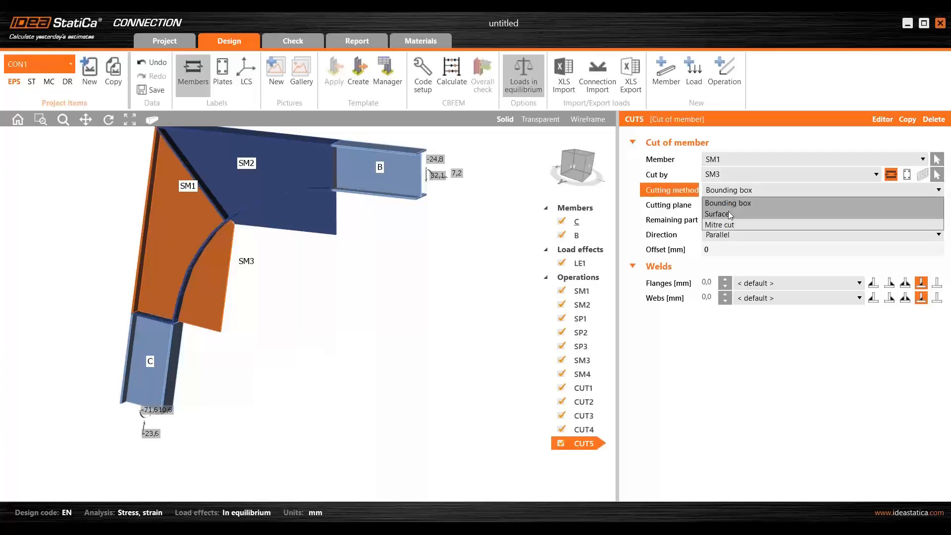
left_click(717, 214)
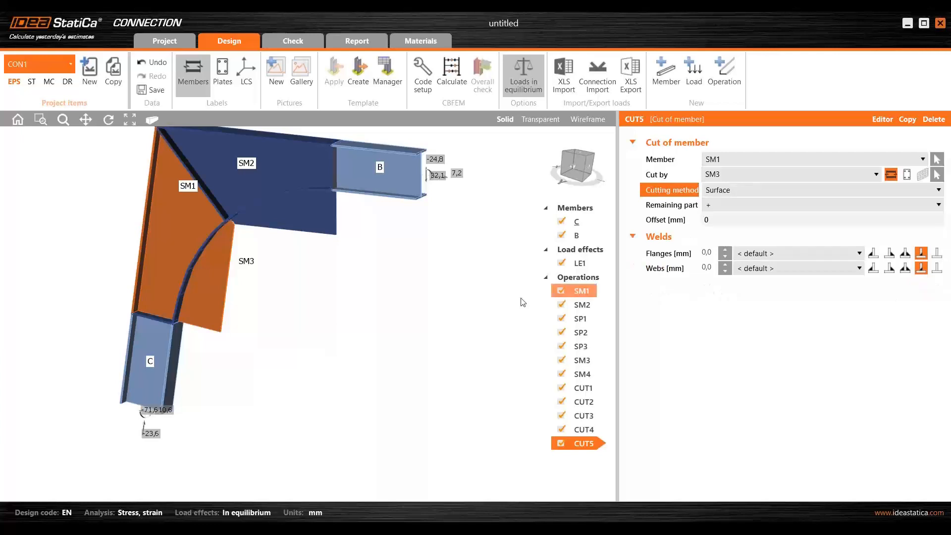
right_click_drag(220, 317, 416, 321)
scroll(350, 323, "up", 3)
right_click_drag(350, 323, 254, 319)
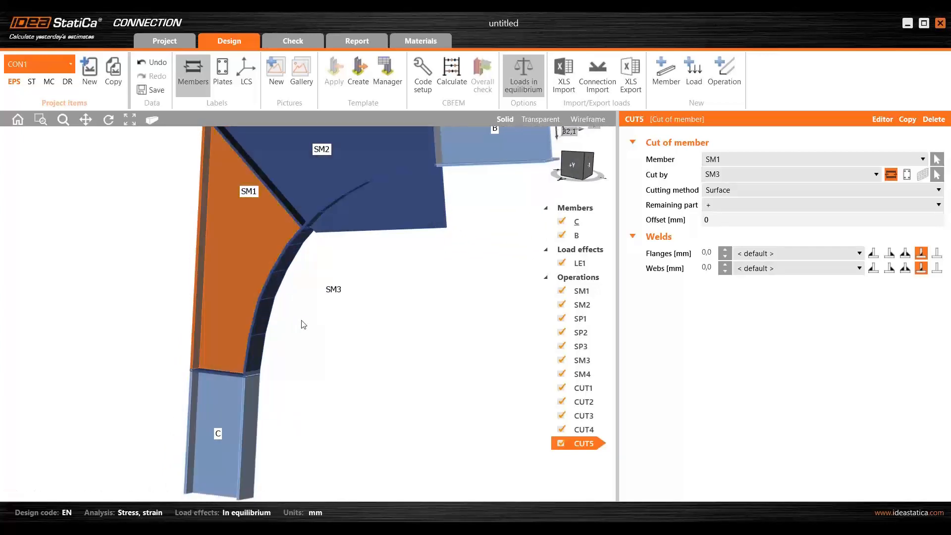
middle_click_drag(441, 332, 387, 313)
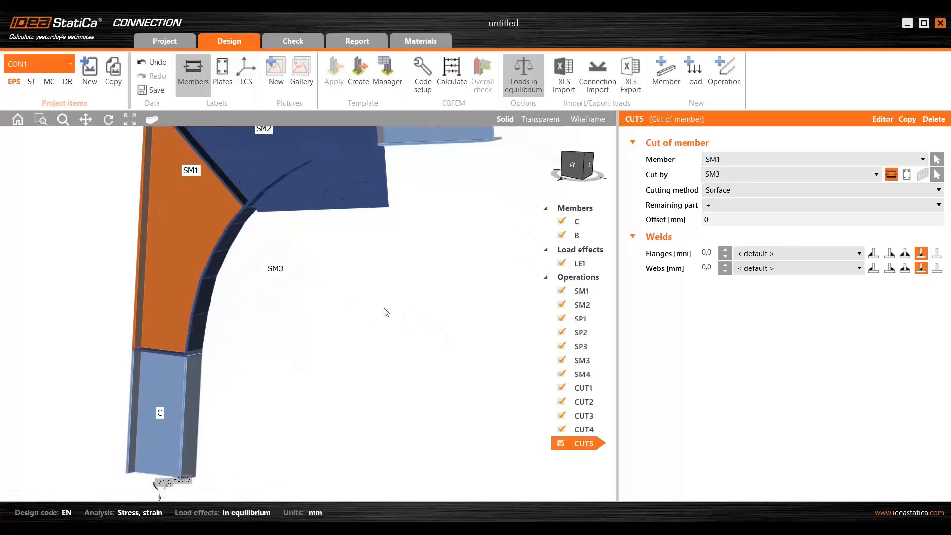
scroll(308, 308, "down", 3)
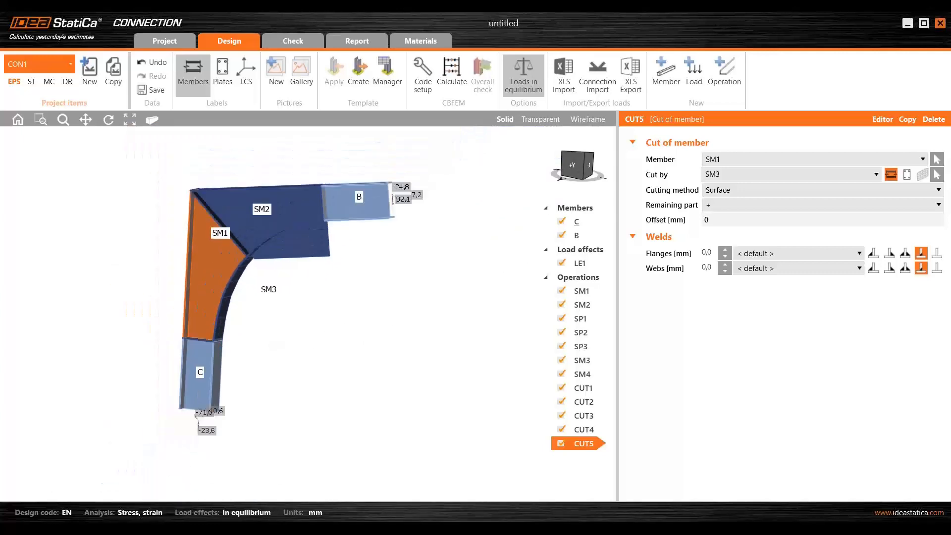
- Copy the surface cut and make the copy cut stiffening member SM2 by the curved member SM4
left_click(908, 119)
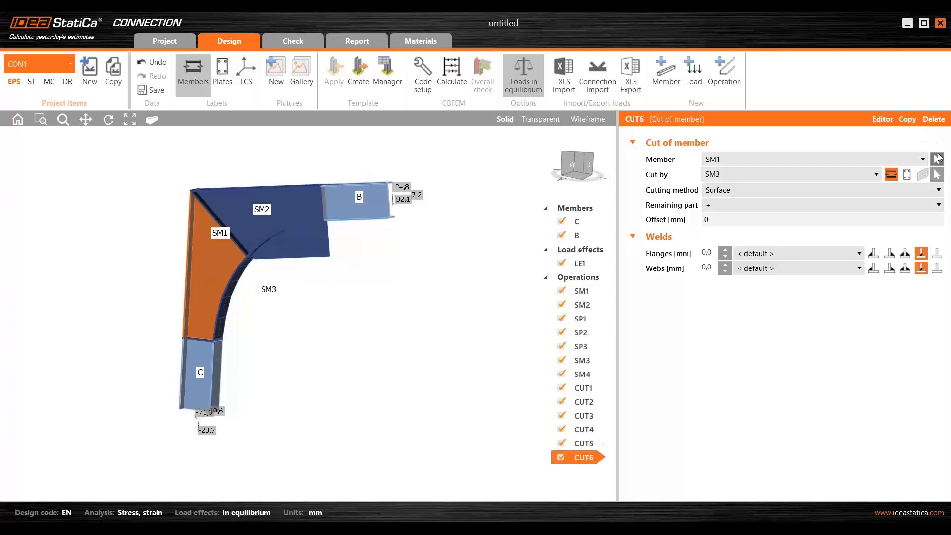
left_click(937, 159)
left_click(317, 245)
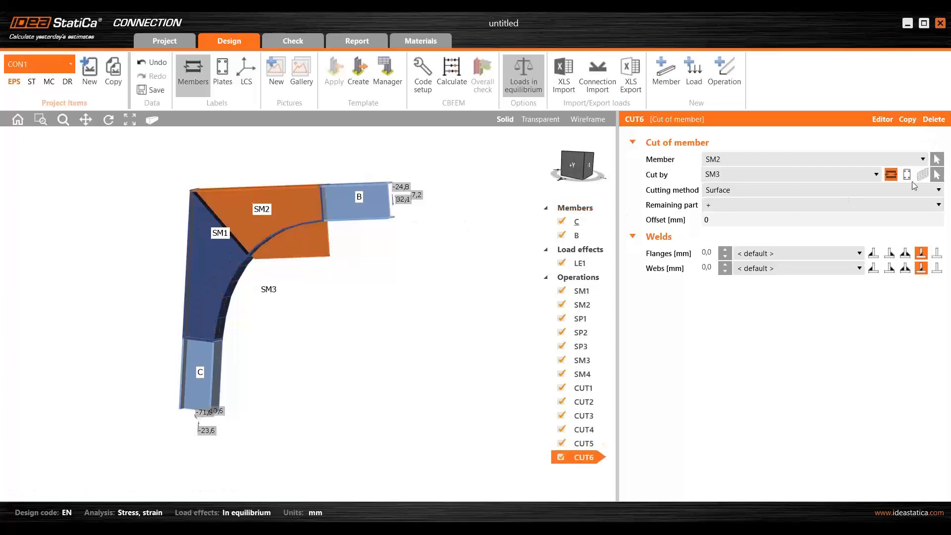
left_click(937, 174)
scroll(371, 231, "up", 3)
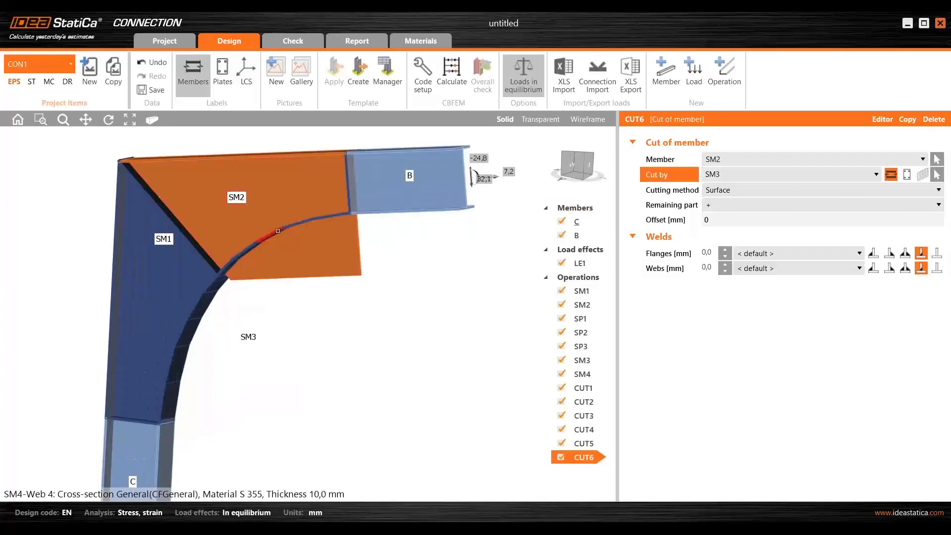
left_click(278, 231)
right_click_drag(285, 241, 325, 291)
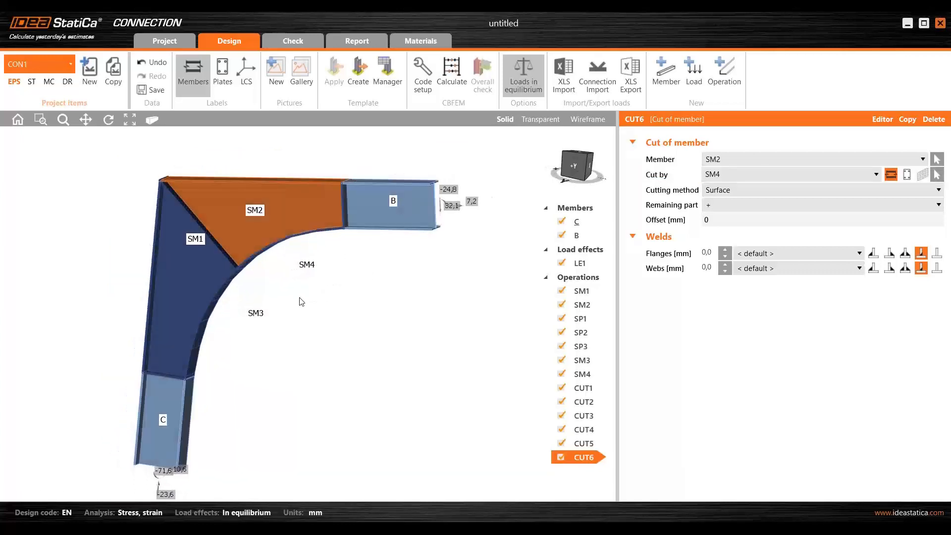
- Check where the curved flange members meet the diagonal of the corner and add a Cut of plate operation
scroll(248, 271, "up", 5)
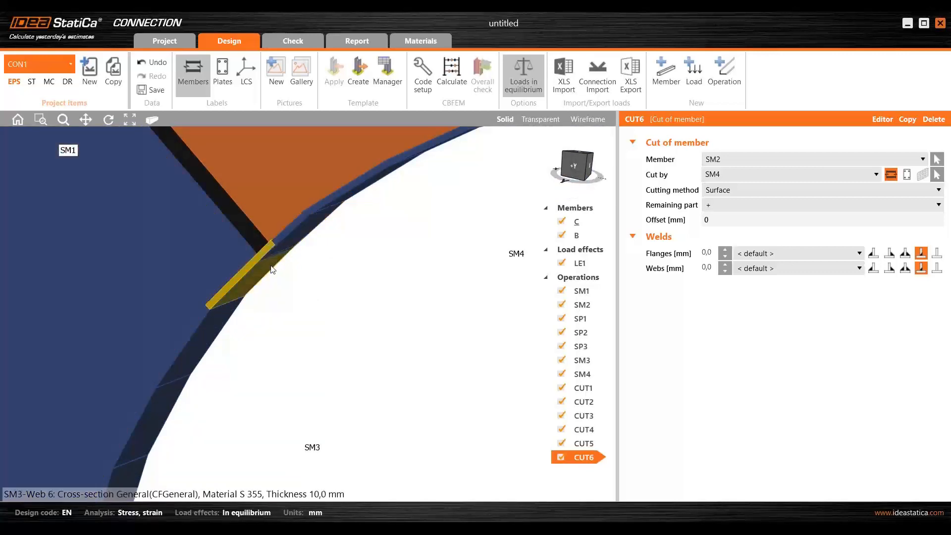
scroll(312, 311, "down", 5)
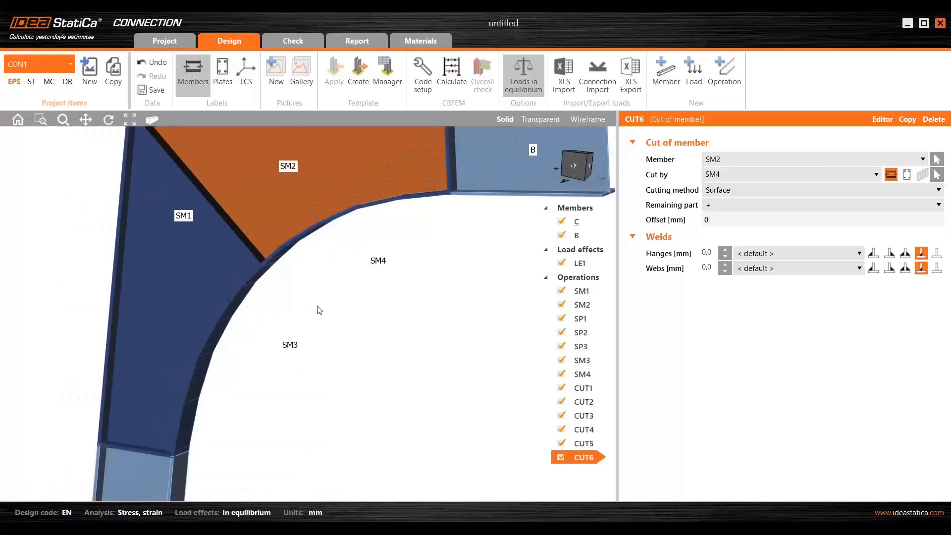
scroll(319, 310, "down", 2)
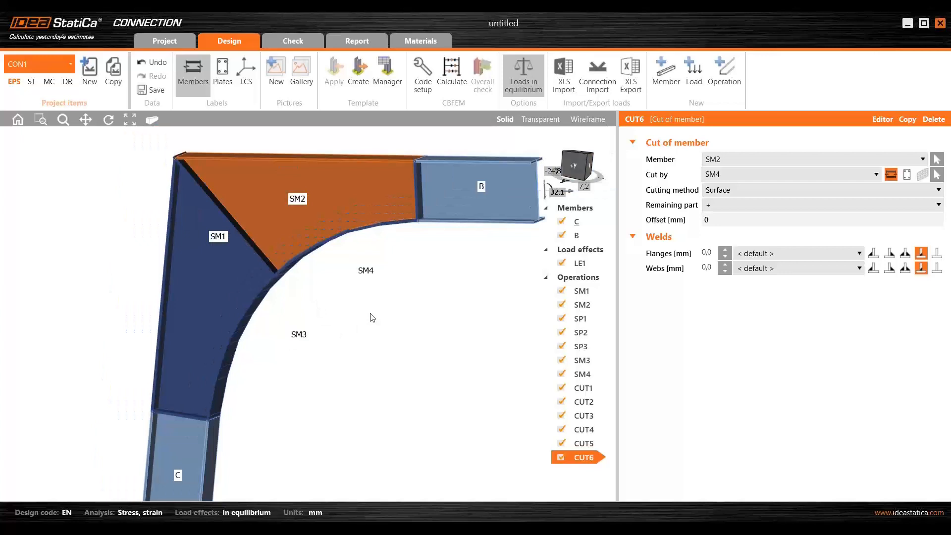
left_click(734, 79)
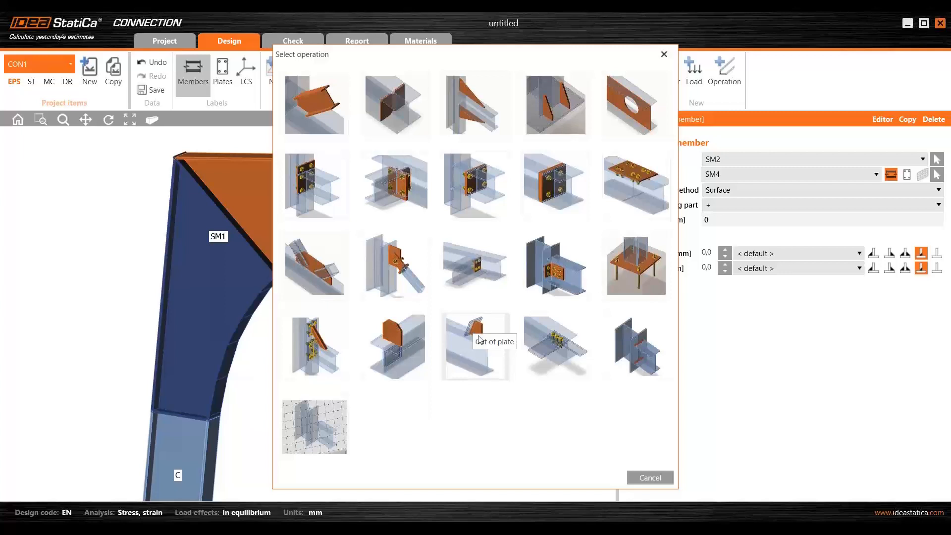
left_click(479, 340)
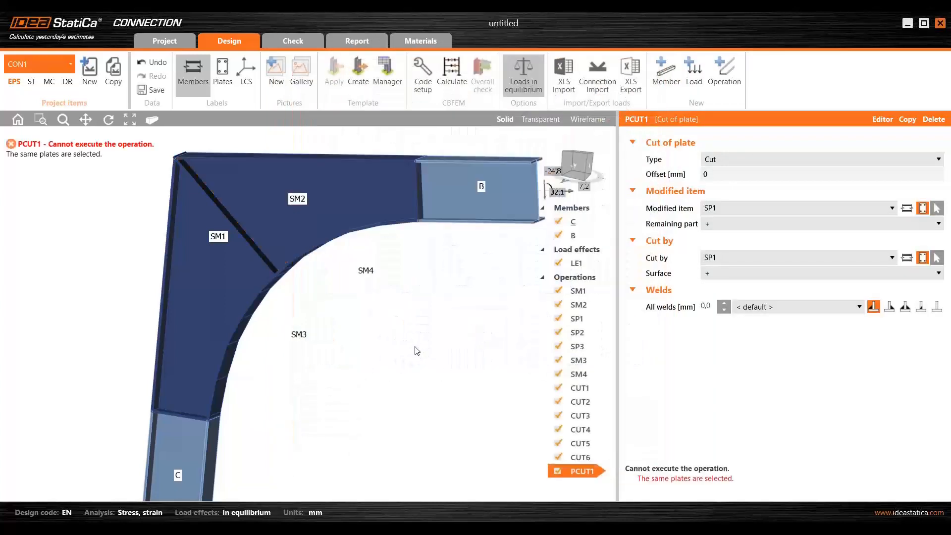
- Switch the plate cut's modified item to a member plate and choose SM3 | Web 6, the arch segment next to the diagonal
middle_click_drag(417, 351, 372, 310)
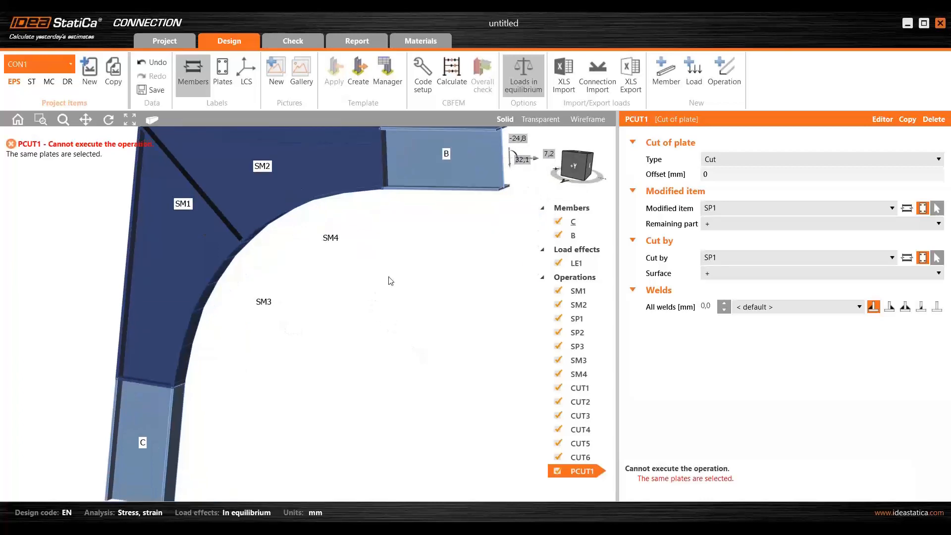
left_click(912, 209)
scroll(247, 254, "up", 3)
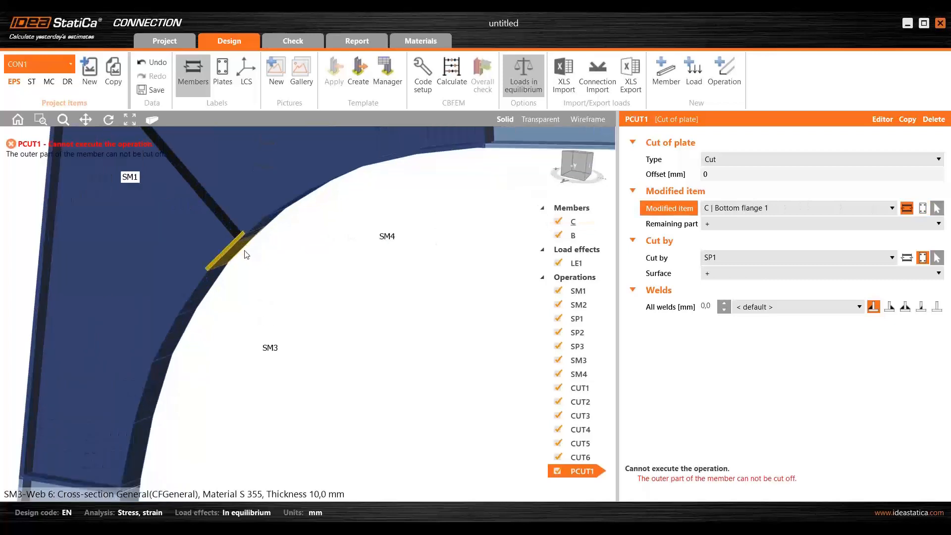
scroll(247, 254, "up", 3)
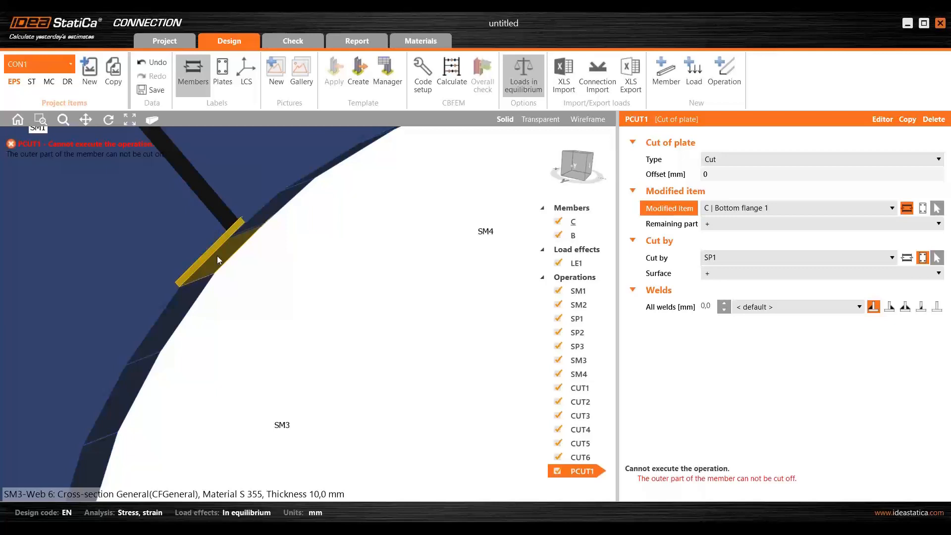
scroll(217, 255, "down", 5)
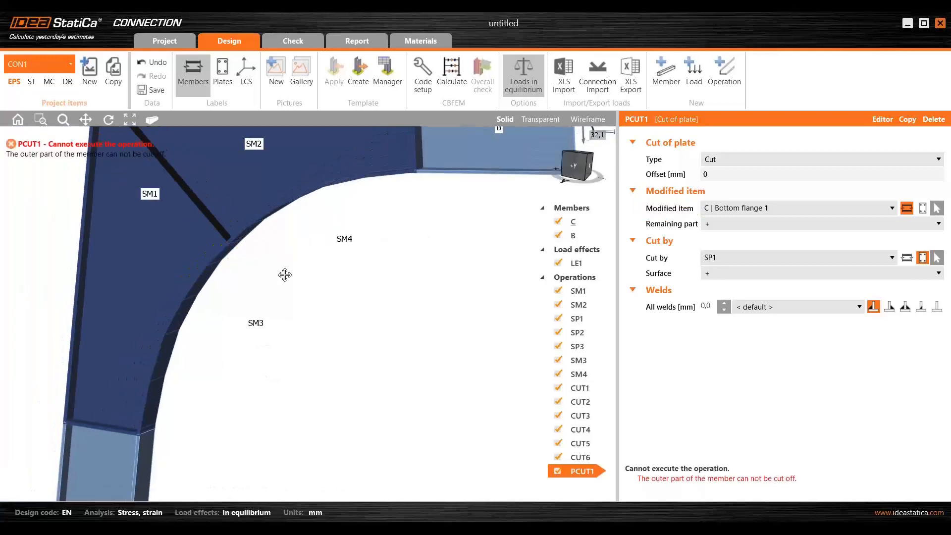
left_click(263, 263)
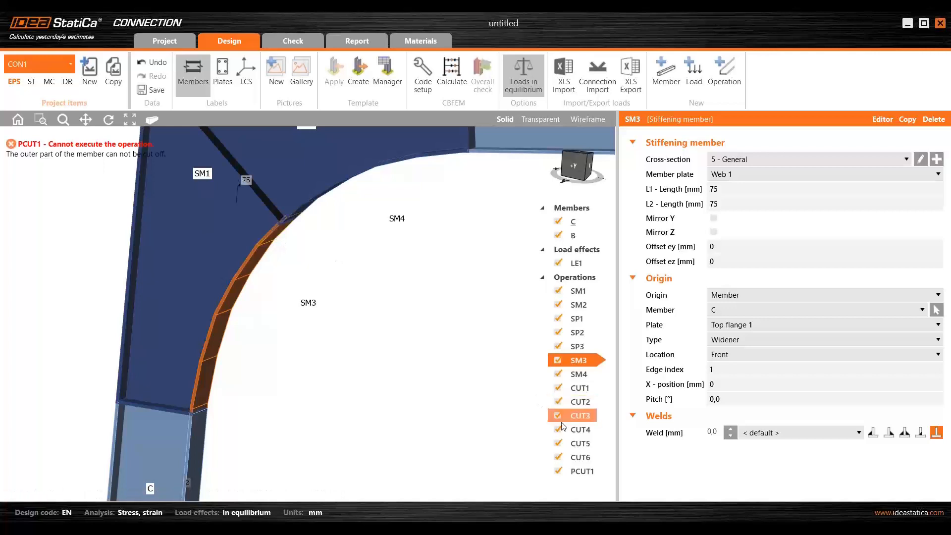
left_click(580, 471)
left_click(772, 204)
scroll(756, 267, "down", 3)
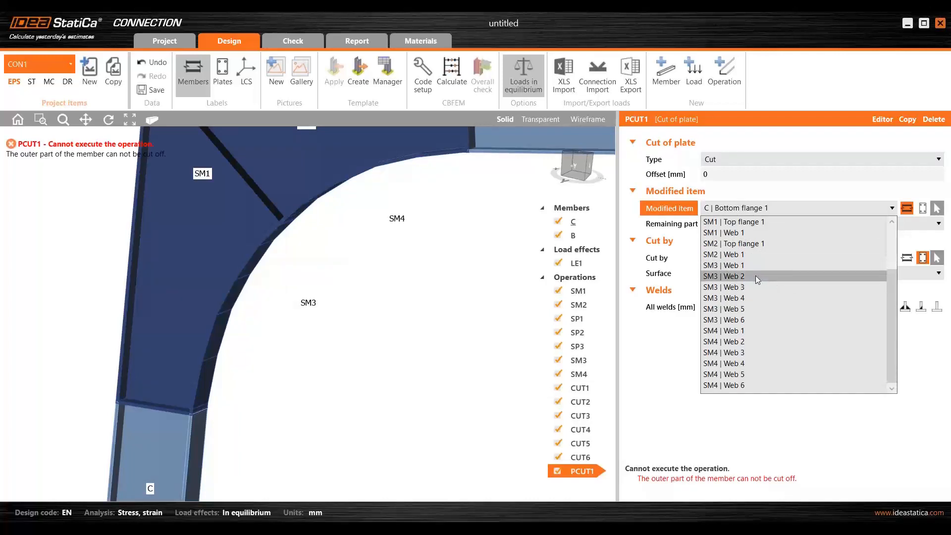
left_click(754, 320)
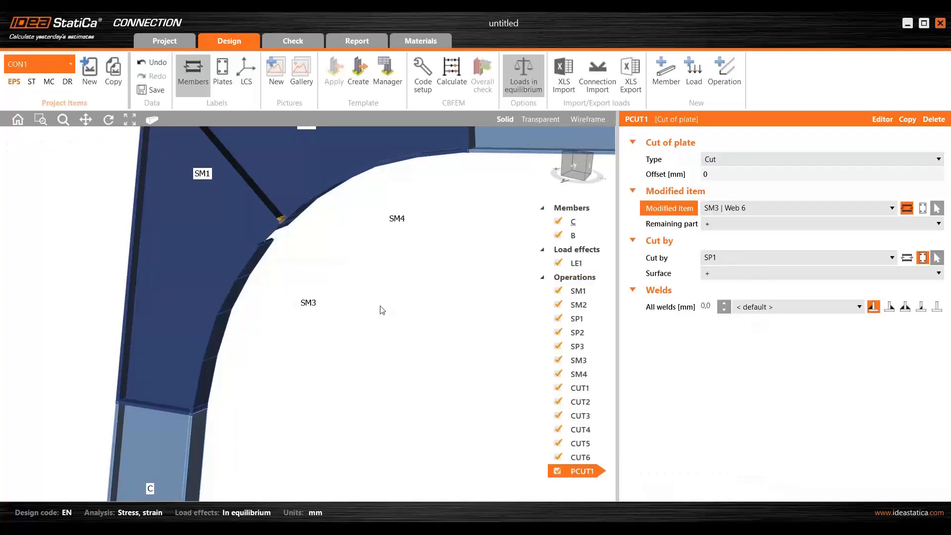
- Set the surface of cutting plate SP1 to the negative side (-) for the SM3 | Web 6 plate cut
scroll(287, 230, "up", 5)
scroll(341, 231, "down", 5)
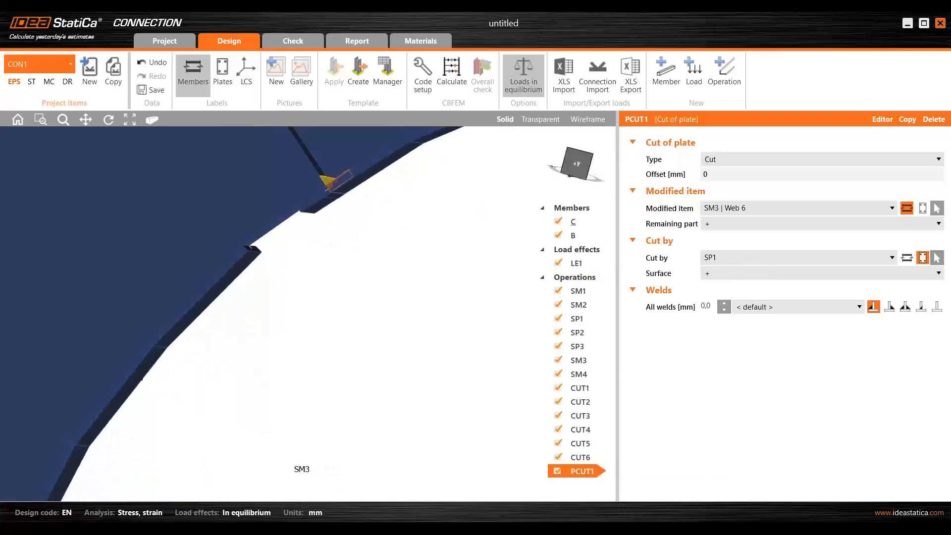
middle_click_drag(337, 265, 291, 279)
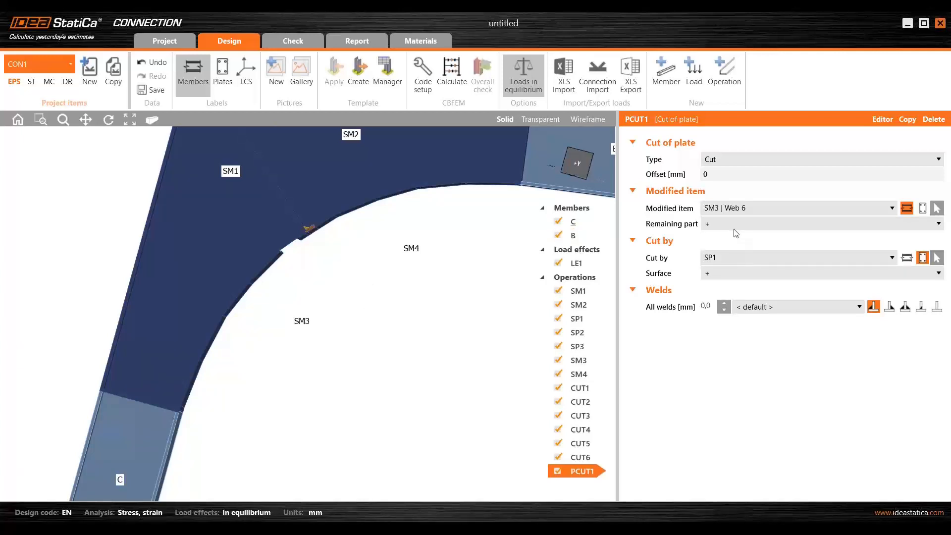
left_click(736, 272)
left_click(736, 273)
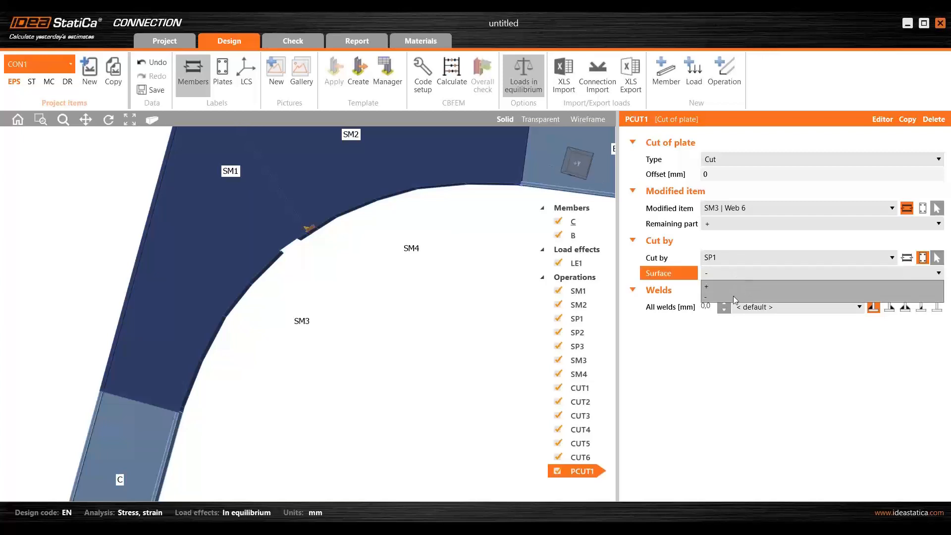
left_click(734, 296)
- Inspect the fillet weld of the SM3 | Web 6 plate cut up close and change all its welds to butt welds
scroll(296, 265, "up", 5)
scroll(293, 245, "up", 2)
scroll(242, 275, "up", 3)
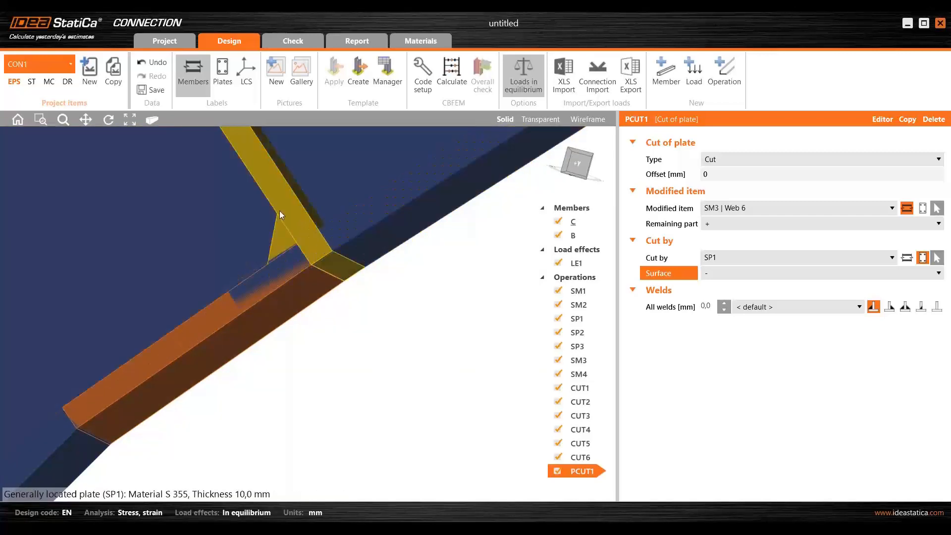
right_click_drag(280, 213, 301, 264)
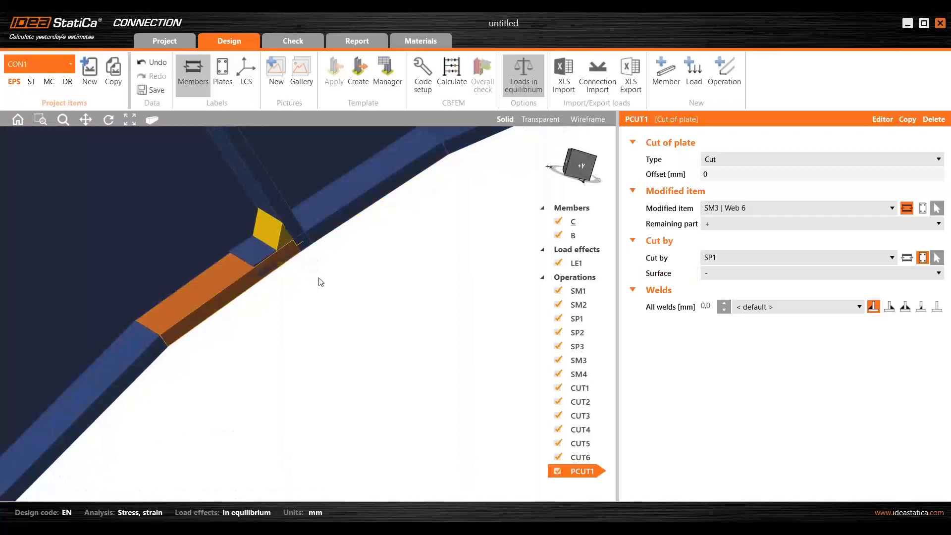
right_click_drag(364, 341, 333, 322)
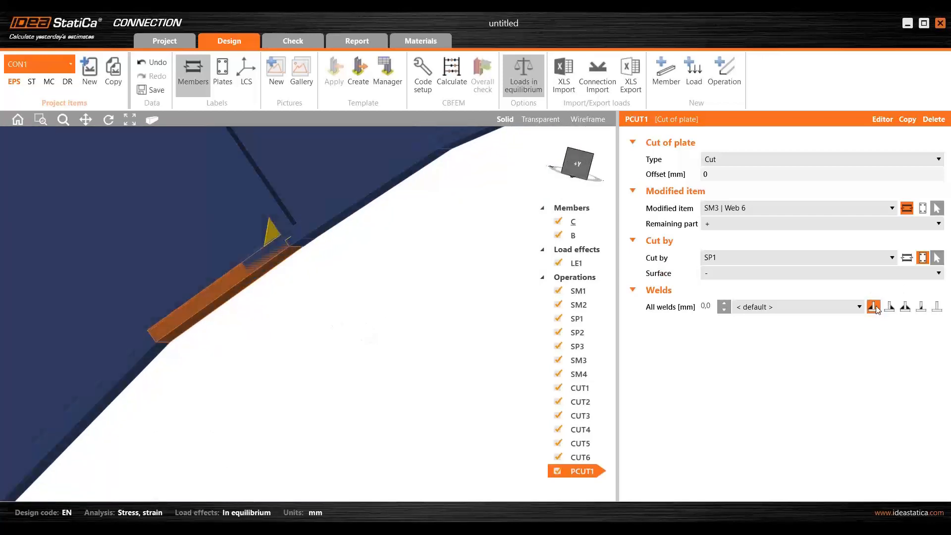
left_click(923, 308)
scroll(418, 312, "up", 5)
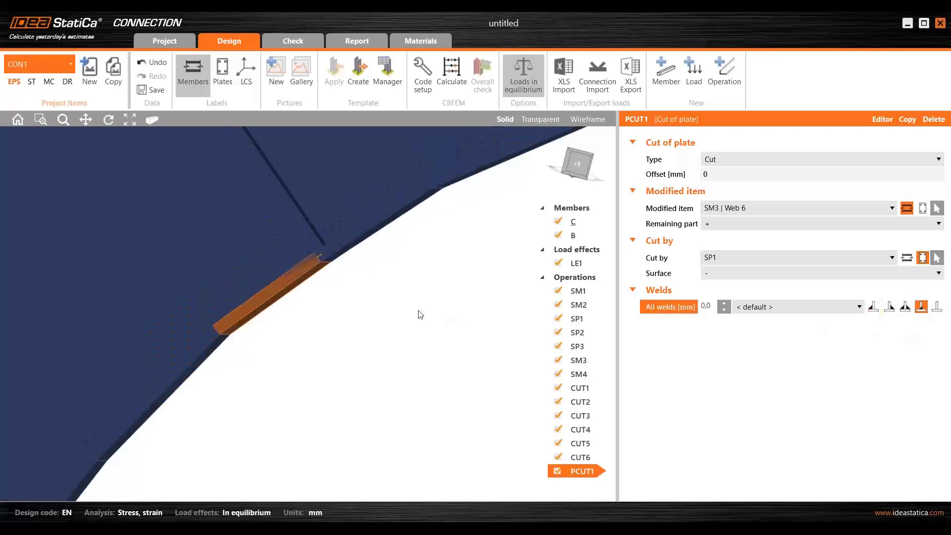
scroll(421, 316, "down", 5)
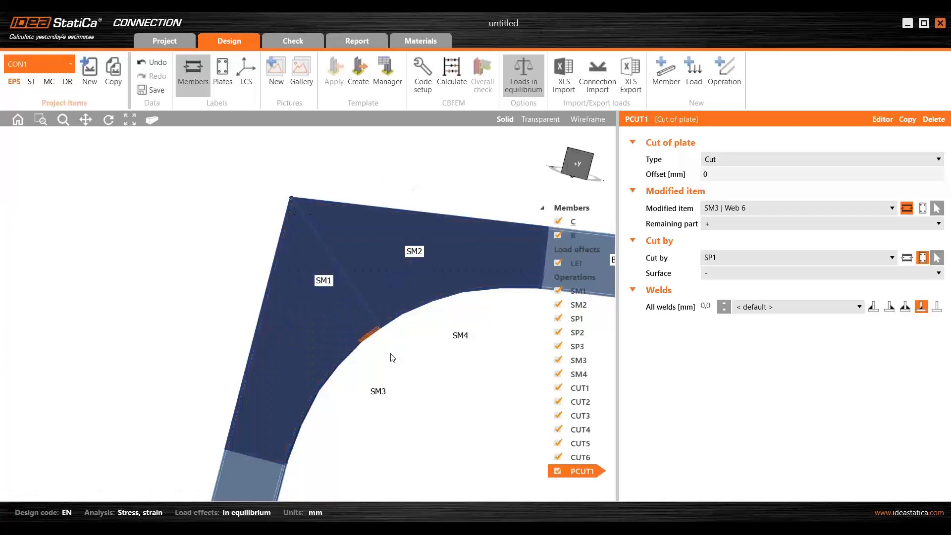
- Examine the trimmed end of SM3 | Web 6 against diagonal plate SP1 and its fit within the whole haunch
middle_click_drag(415, 323, 331, 270)
scroll(331, 269, "up", 3)
scroll(368, 357, "down", 3)
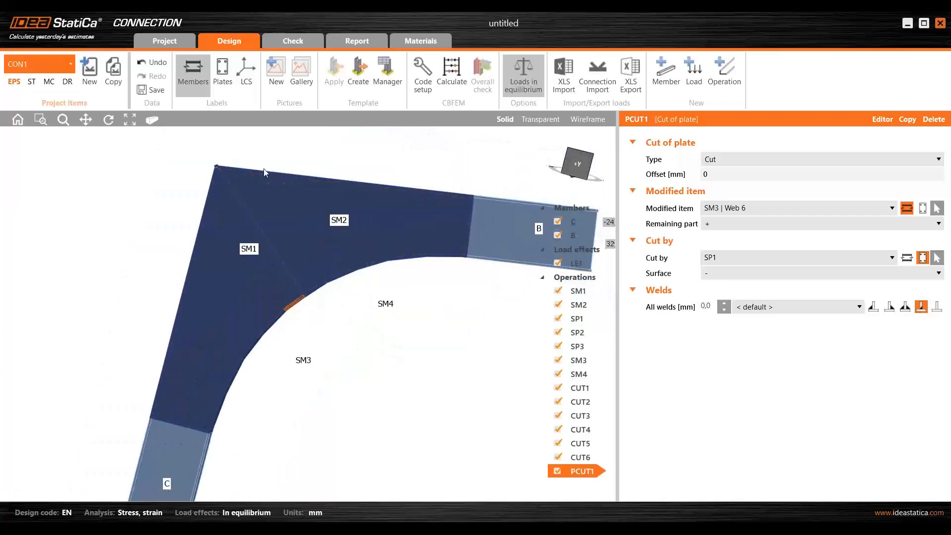
scroll(287, 293, "up", 4)
scroll(322, 304, "up", 5)
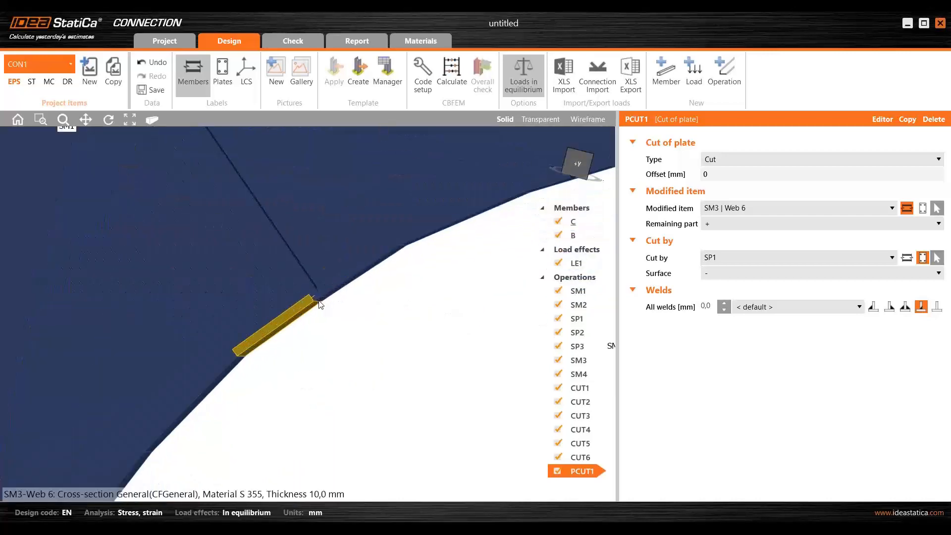
scroll(328, 312, "down", 2)
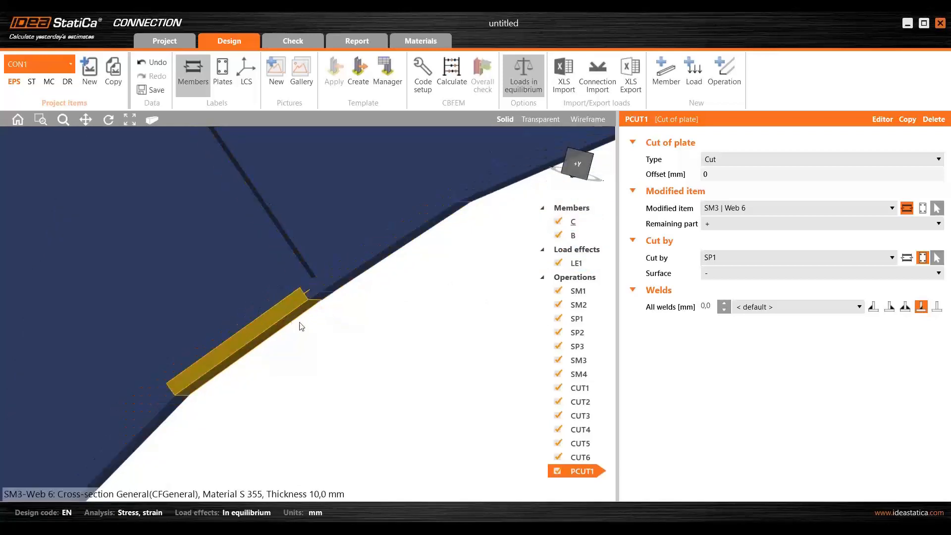
scroll(300, 325, "down", 5)
scroll(338, 307, "down", 4)
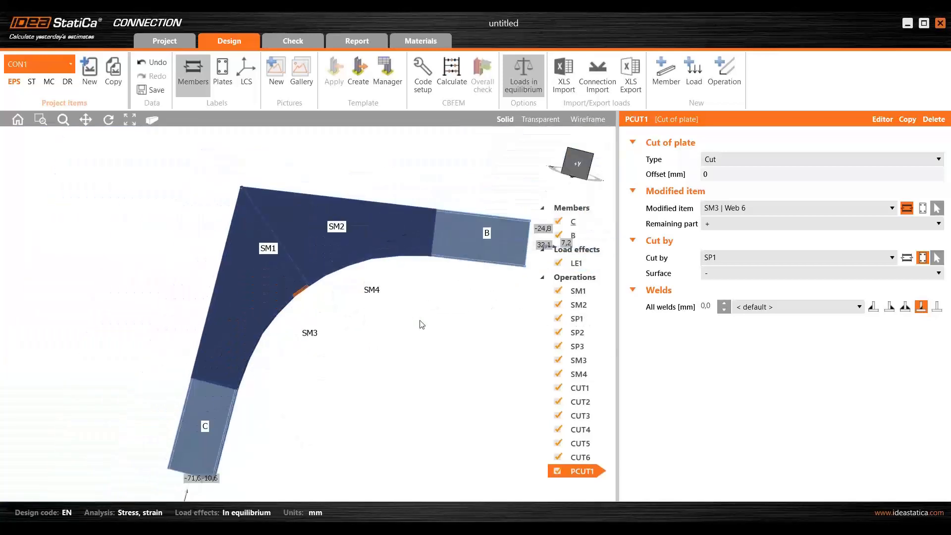
- Copy the plate cut and make the copy trim SM4 | Web 6 by SP1 with the cutting surface set to +
left_click(908, 119)
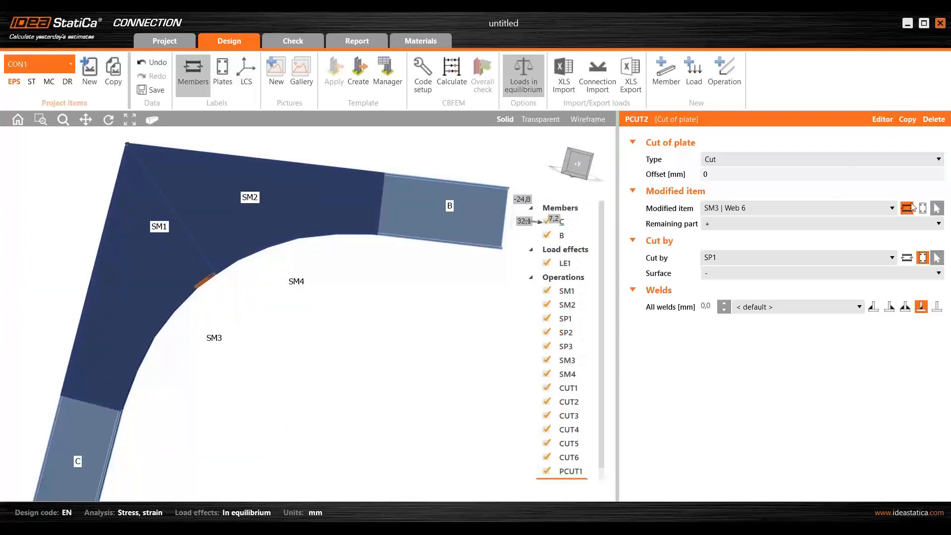
left_click(757, 207)
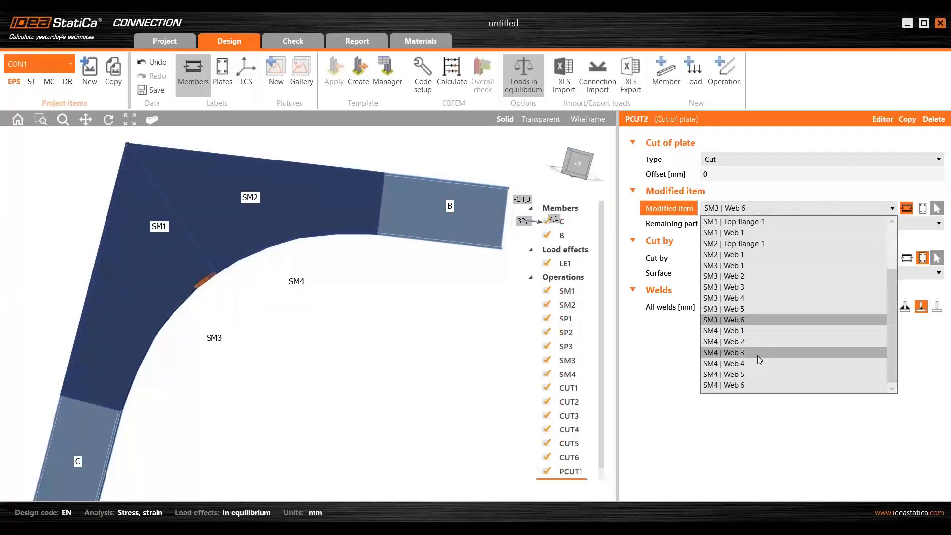
left_click(750, 385)
scroll(201, 245, "up", 5)
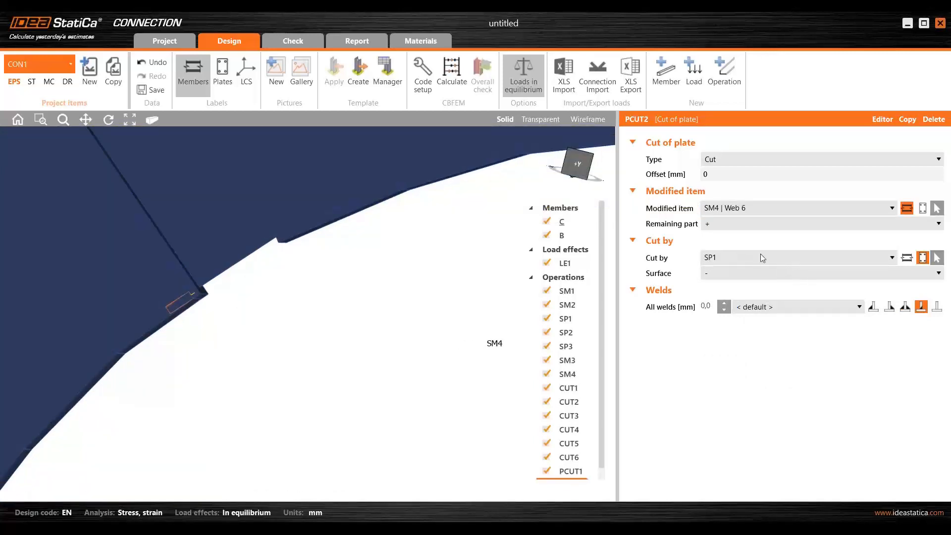
left_click(748, 273)
left_click(744, 287)
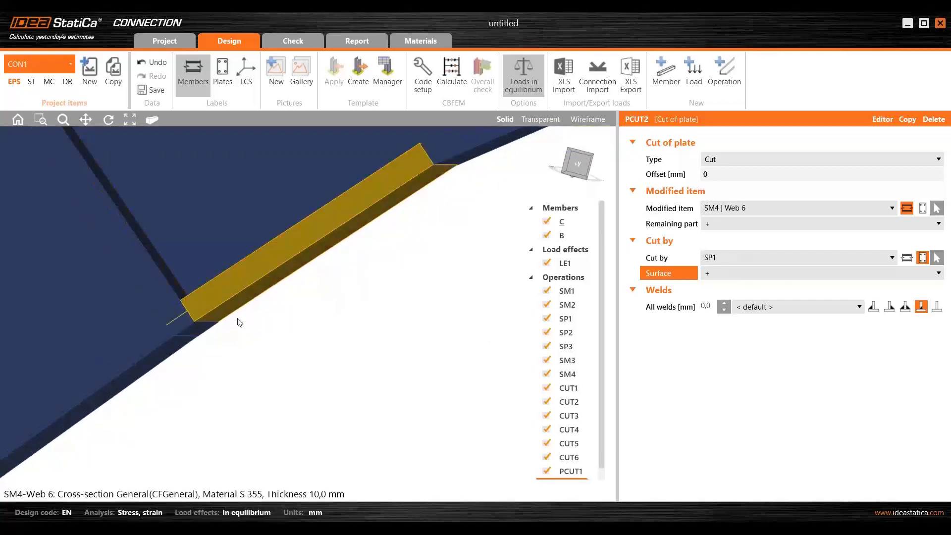
scroll(221, 298, "down", 10)
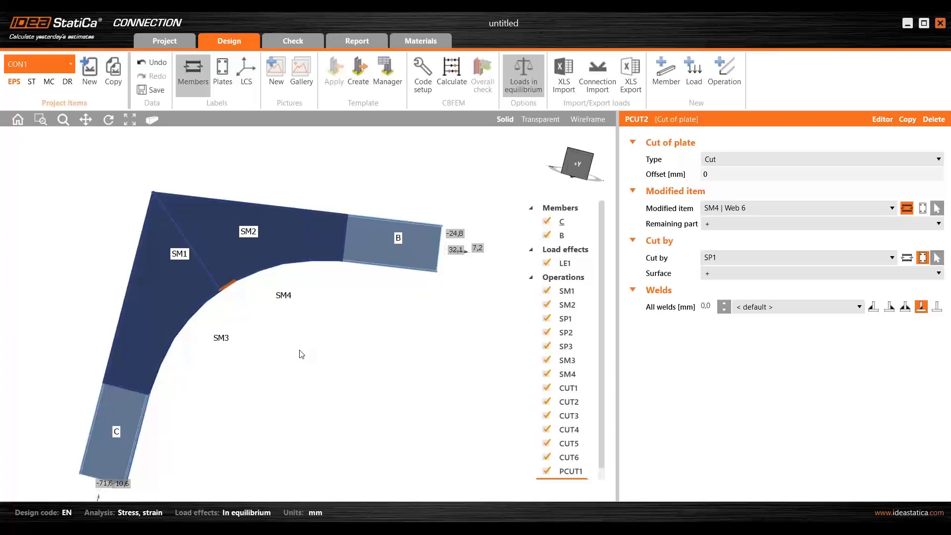
middle_click_drag(275, 348, 260, 335)
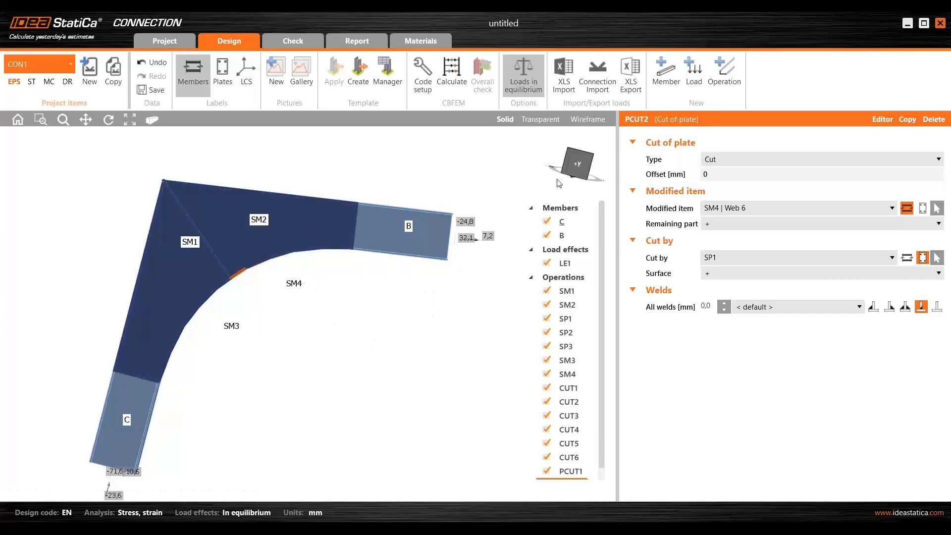
- Add an Opening, notch operation and apply its circular opening to the web of stiffening member SM1
left_click(728, 69)
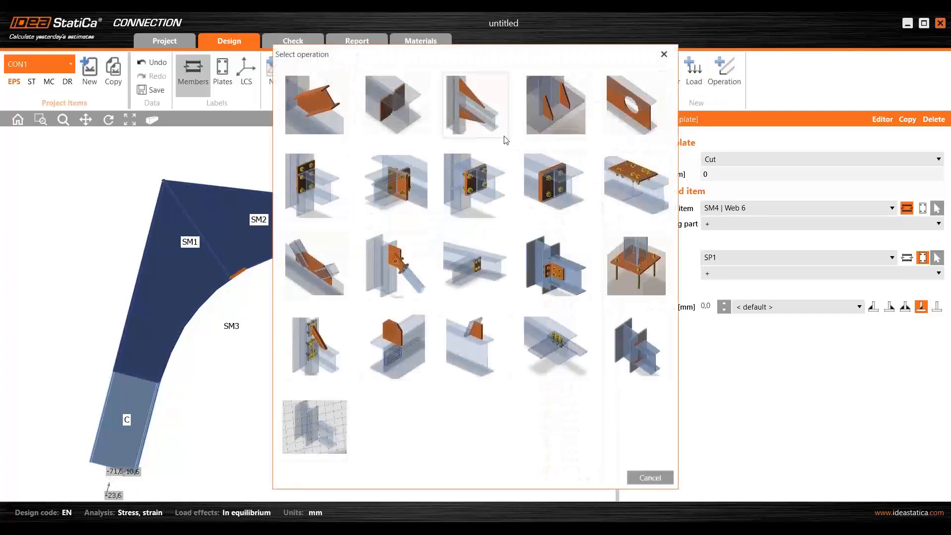
left_click(637, 104)
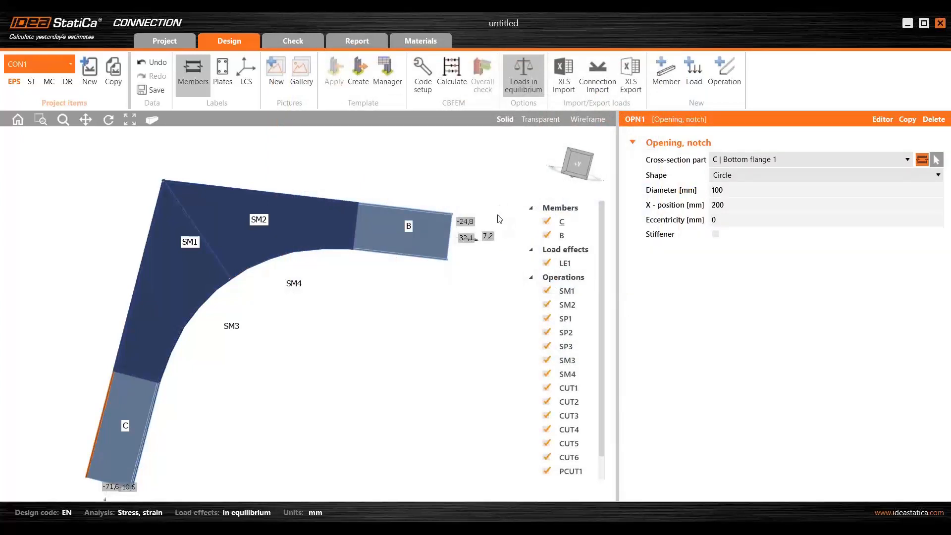
left_click(936, 160)
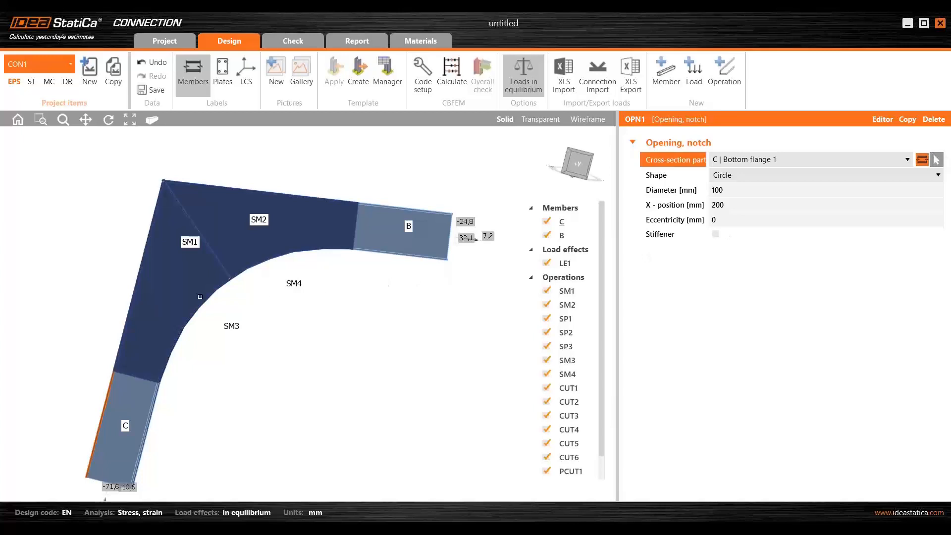
left_click(187, 272)
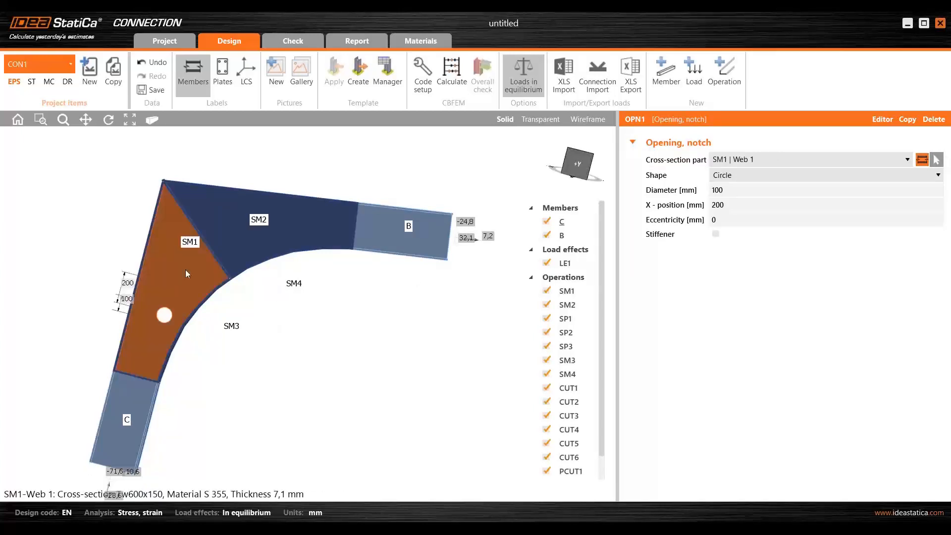
scroll(168, 319, "up", 3)
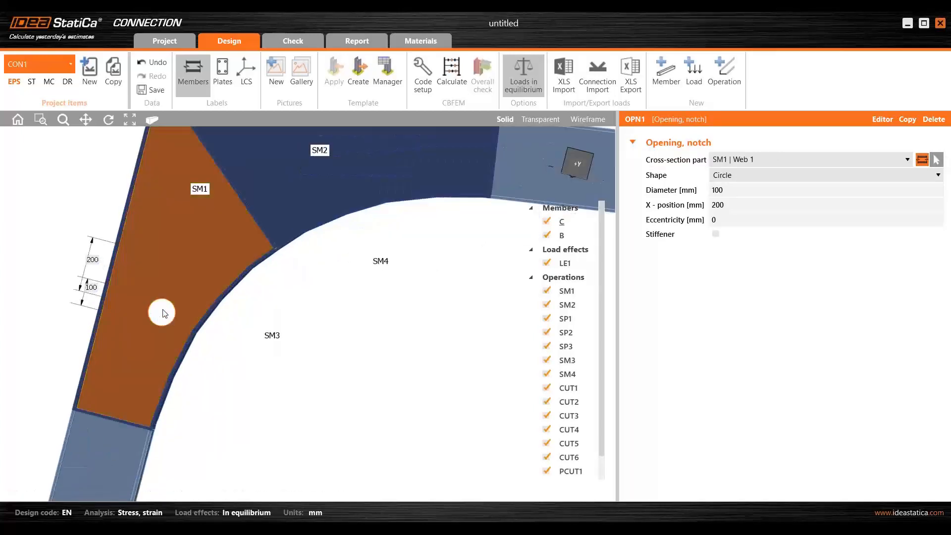
- Set the SM1 web opening's diameter to 300 mm and its X-position to -80 mm
left_click(740, 189)
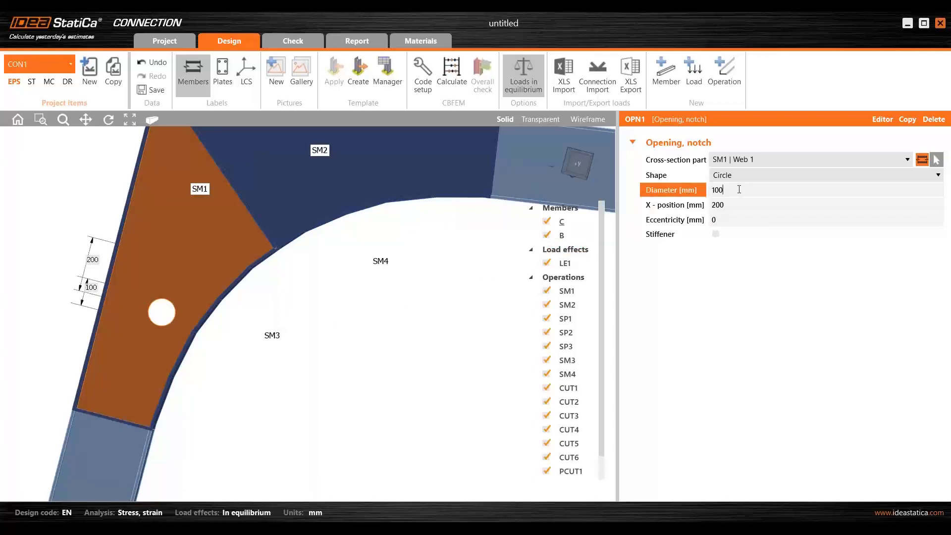
double_click(740, 189)
type("300")
key("Tab")
type("-")
key("Tab")
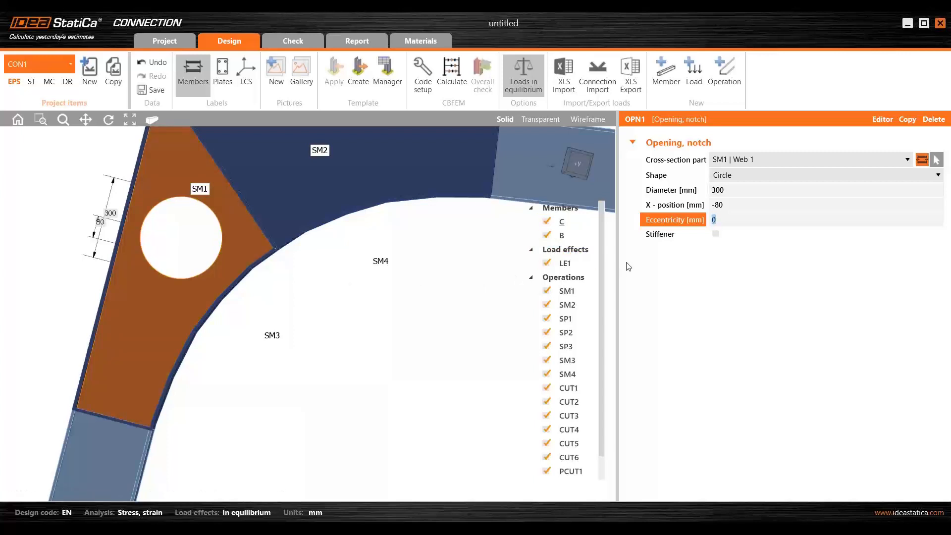
- Add a stiffener to the SM1 opening with a thickness of 5 mm and a width of 80 mm
left_click(717, 235)
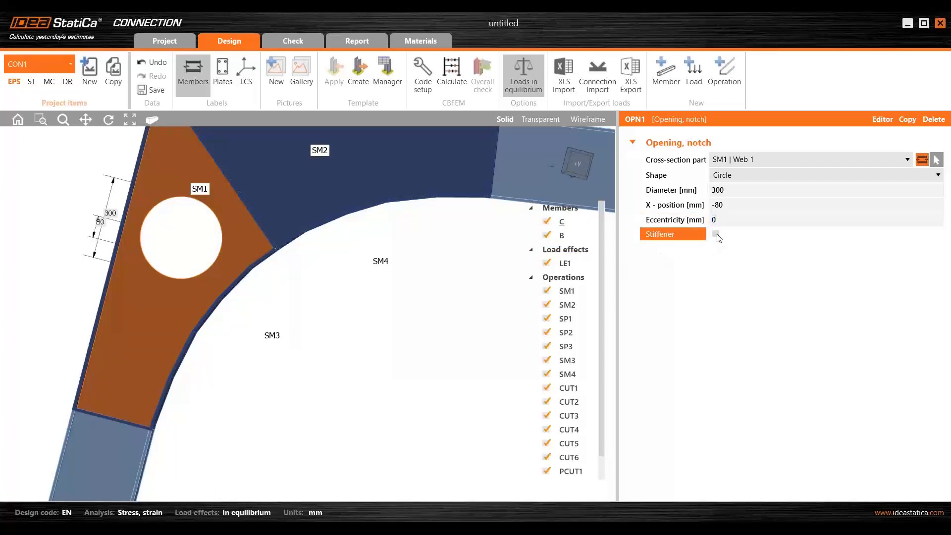
left_click(717, 234)
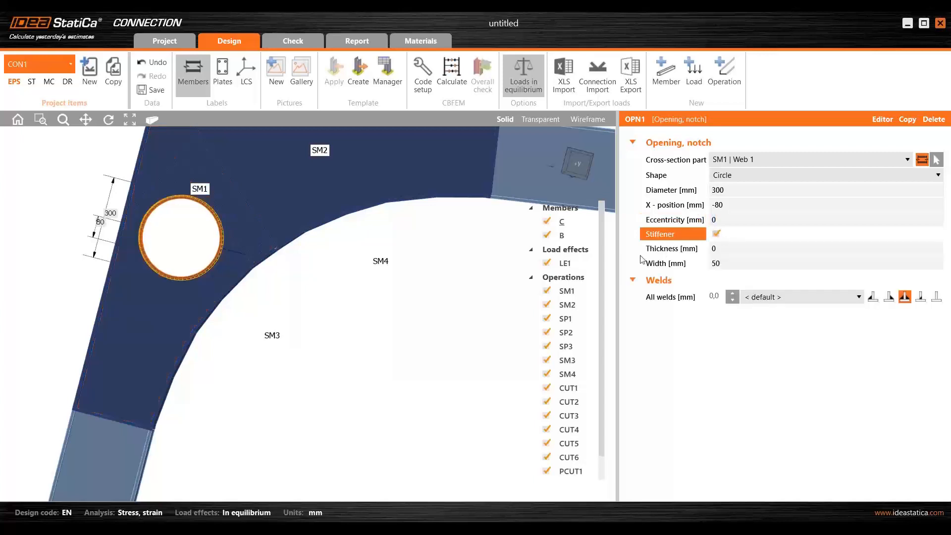
right_click_drag(213, 237, 213, 289)
scroll(198, 230, "up", 5)
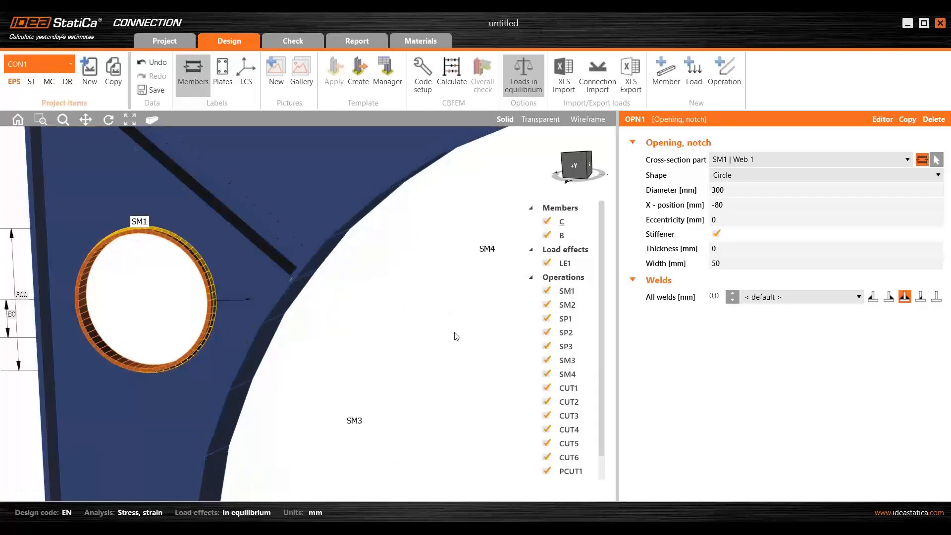
left_click(718, 235)
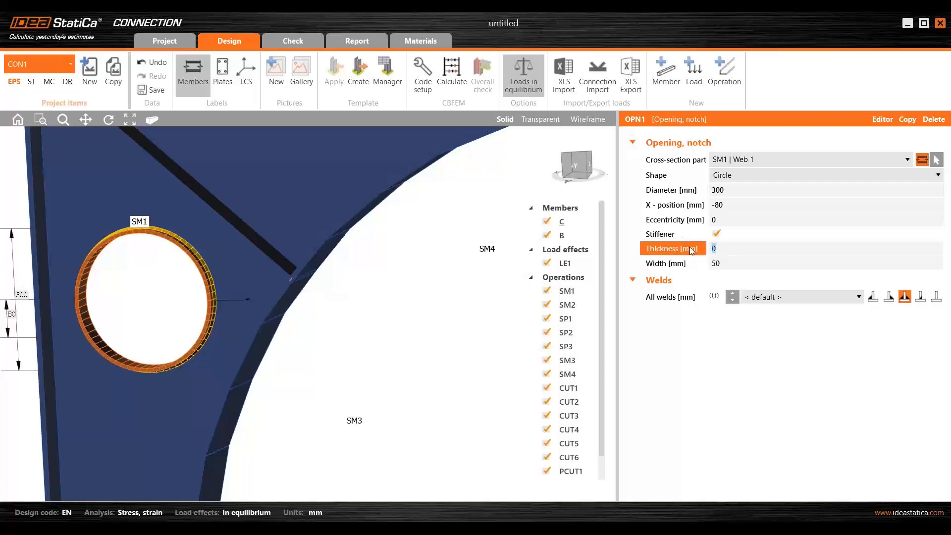
type("5")
key("Tab")
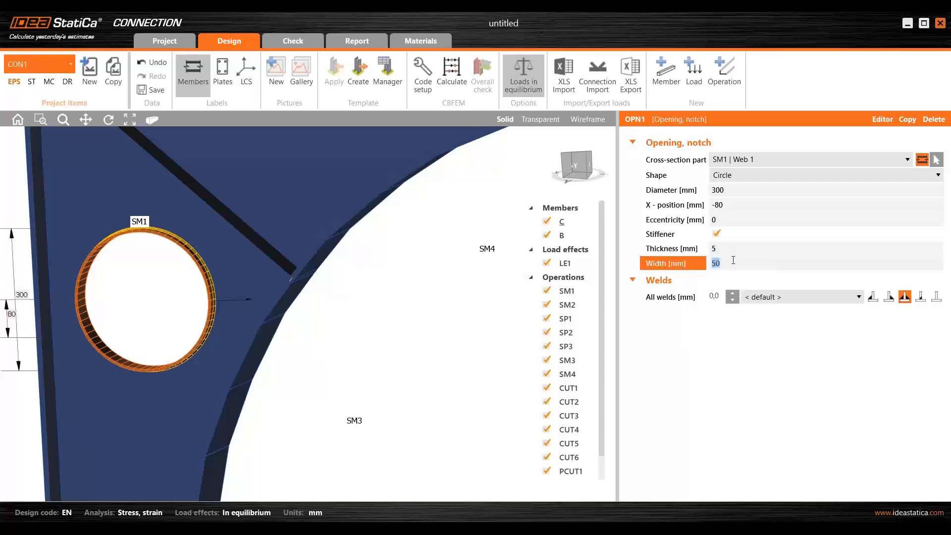
type("80")
key("Tab")
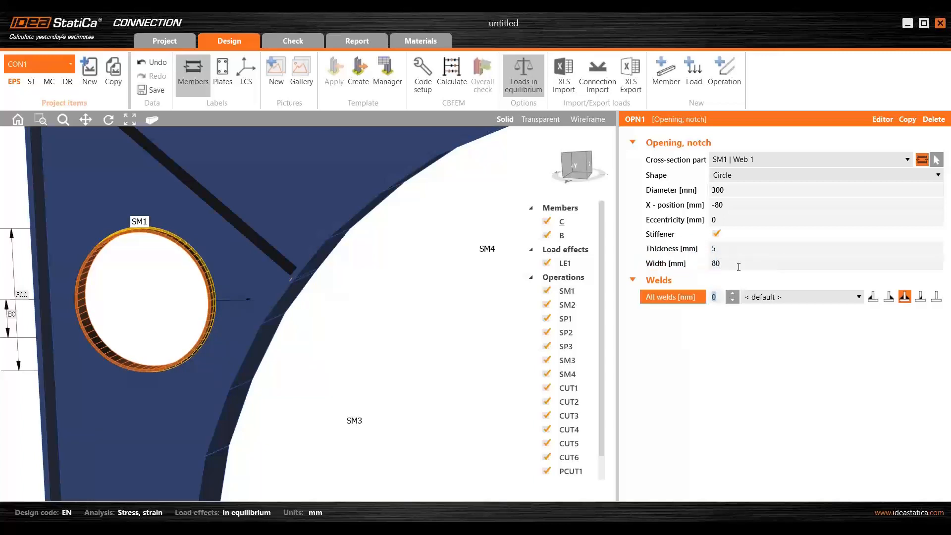
- Try a 200 mm width for the SM1 opening's stiffener, and set it back to 80 mm
mouse_move(221, 296)
right_mouse_down()
mouse_move(157, 308)
mouse_move(211, 298)
right_mouse_up()
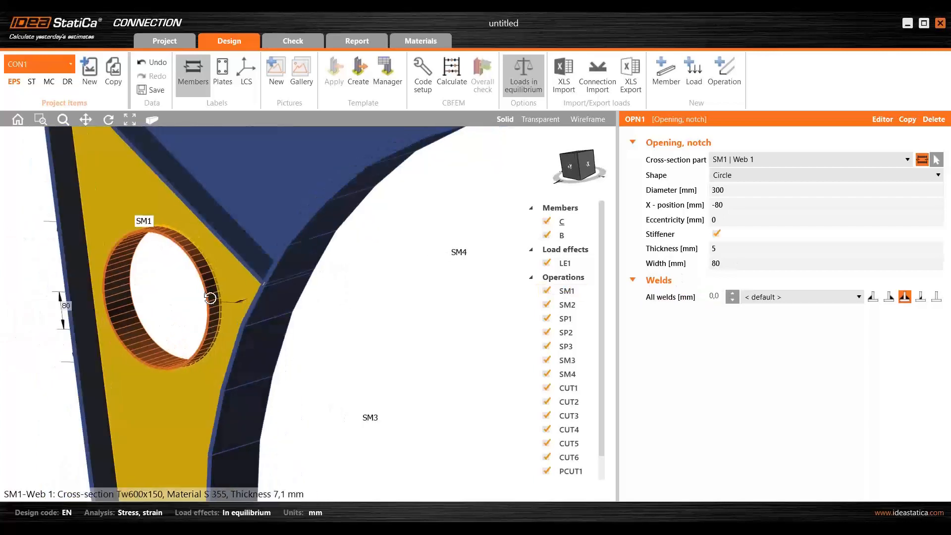
double_click(727, 266)
type("200")
key("Tab")
right_click_drag(271, 357, 255, 343)
double_click(668, 260)
type("80")
key("Tab")
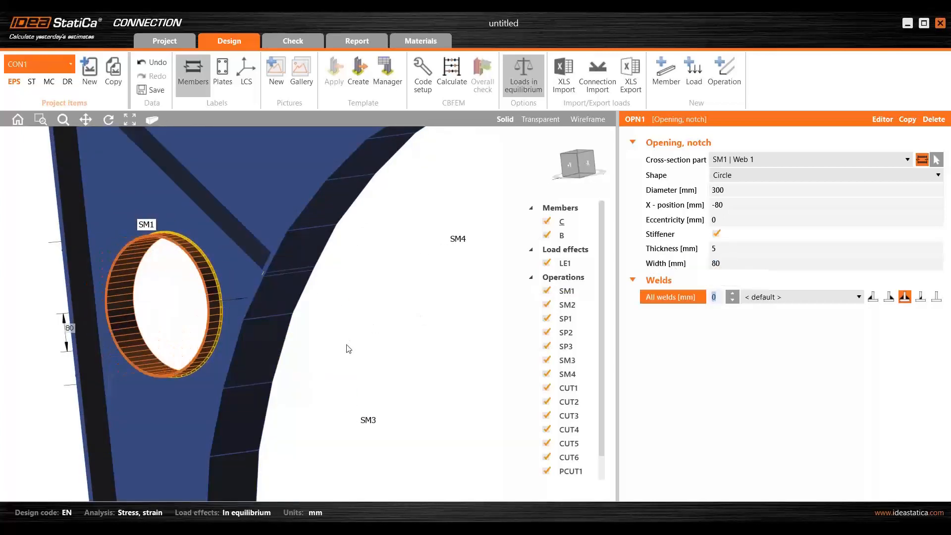
- Change all welds of the opening's stiffener to butt welds, and copy the opening onto SM2 | Web 1
right_click_drag(346, 361, 390, 270)
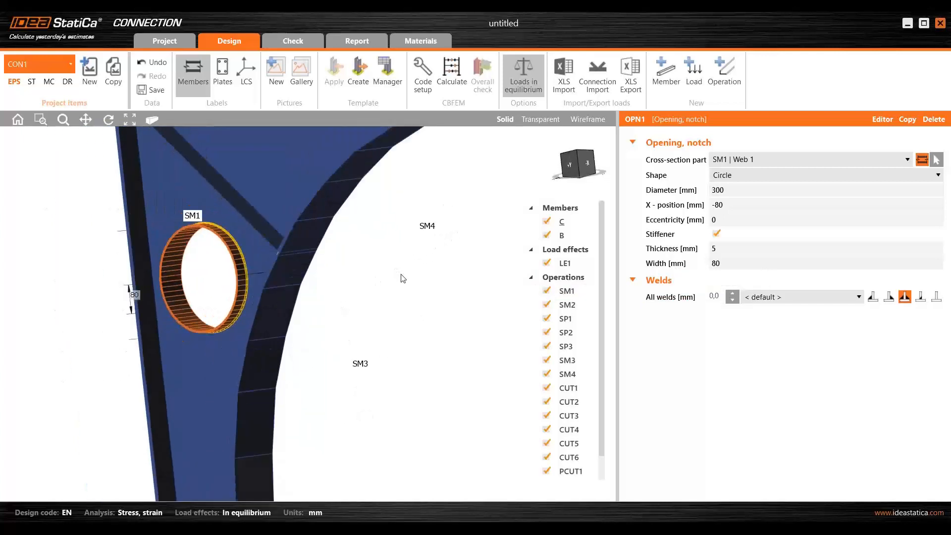
left_click(922, 297)
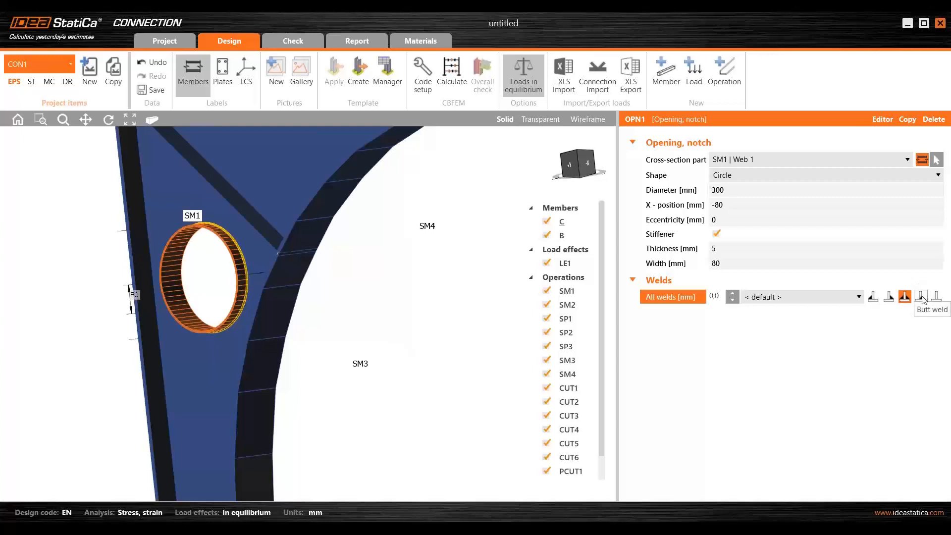
scroll(450, 312, "down", 3)
right_click_drag(450, 311, 401, 295)
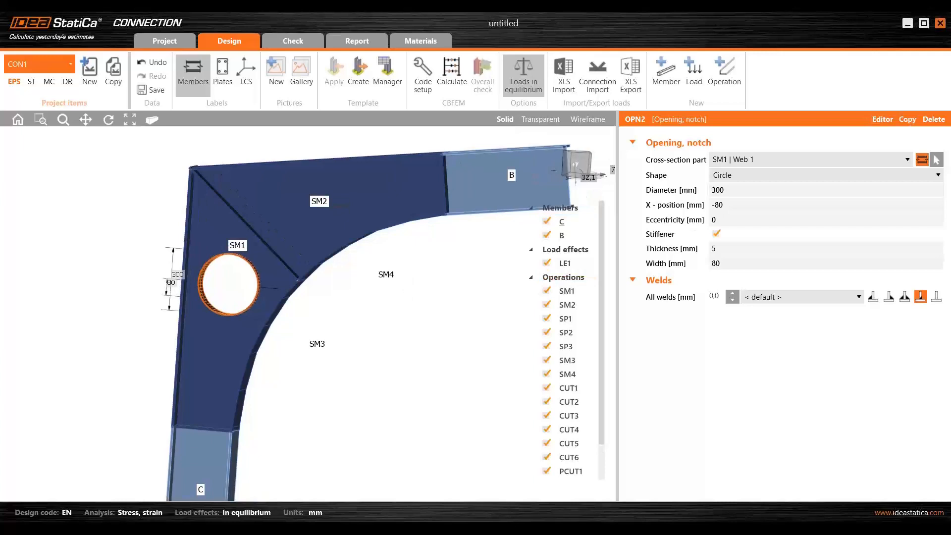
left_click(936, 159)
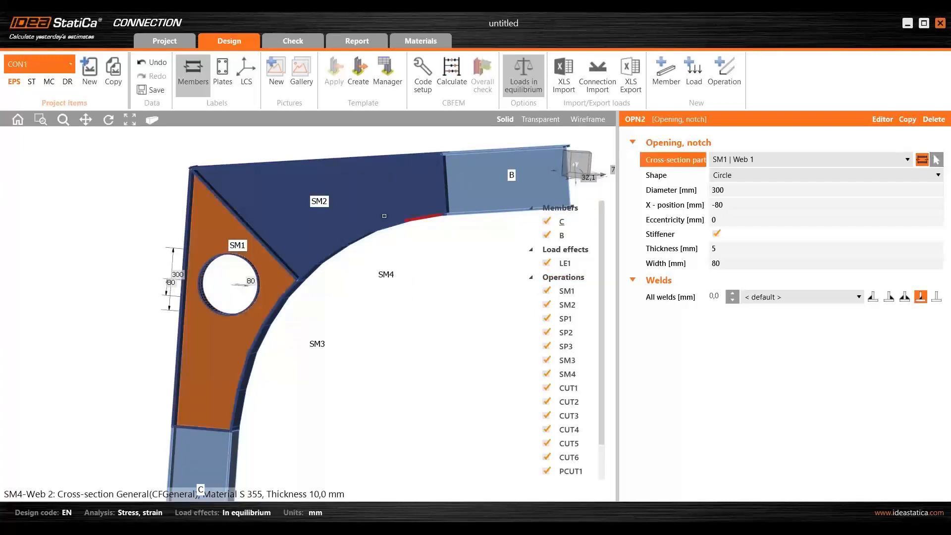
left_click(327, 200)
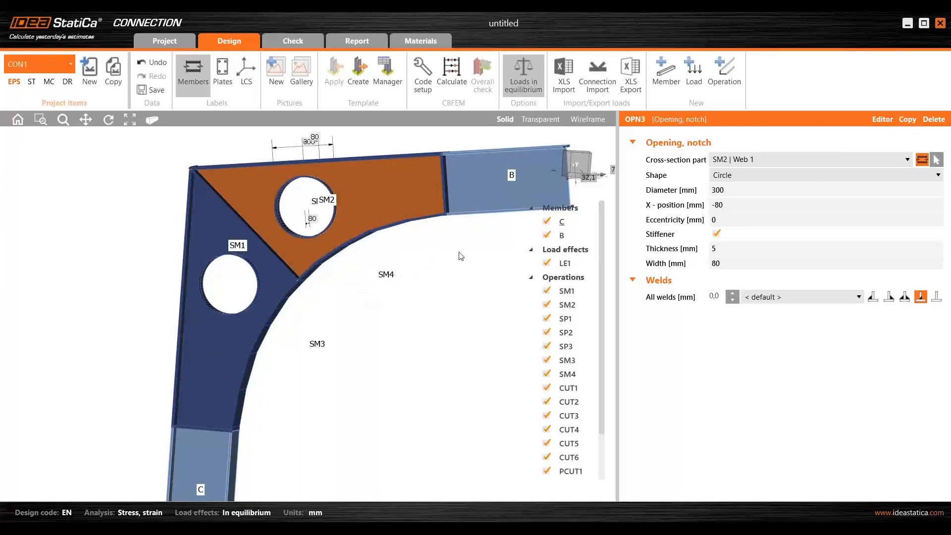
- Apply another copy of the opening to SM1 | Web 1 with diameter 190 mm, X-position 300 mm and eccentricity 50 mm
left_click(936, 159)
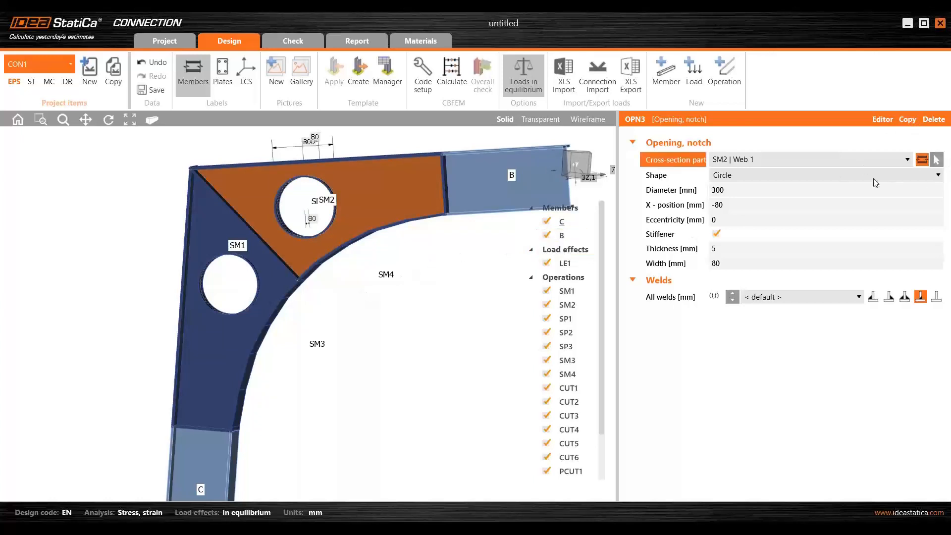
left_click(205, 352)
left_click(691, 193)
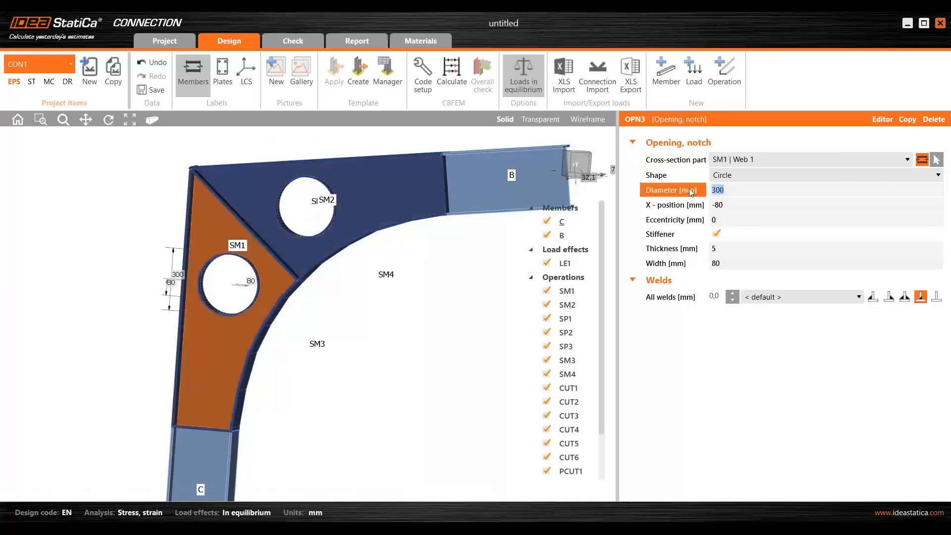
type("190")
key("Tab")
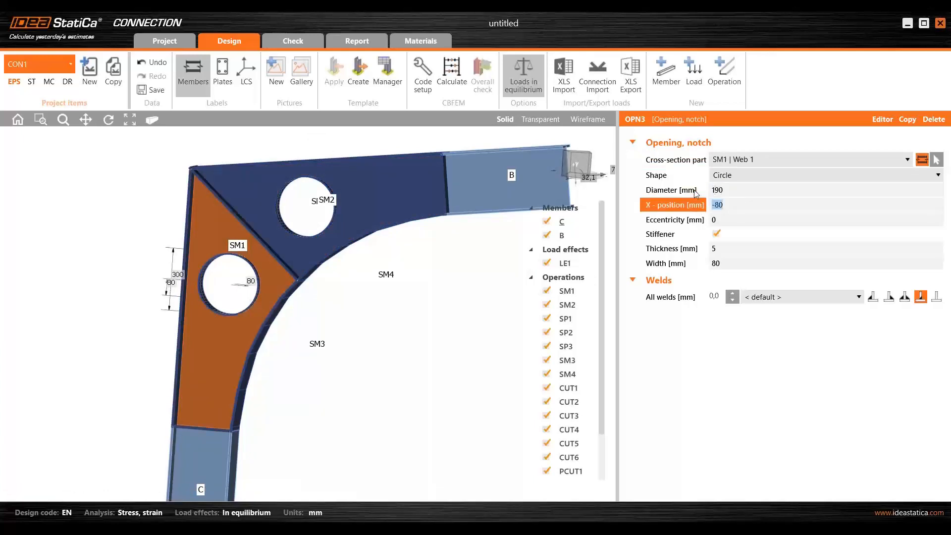
type("300")
key("Tab")
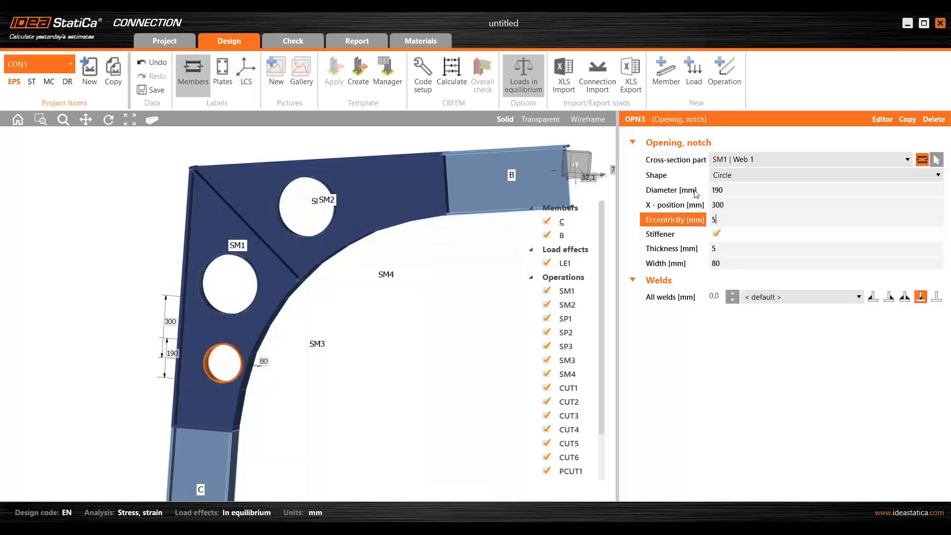
key("Tab")
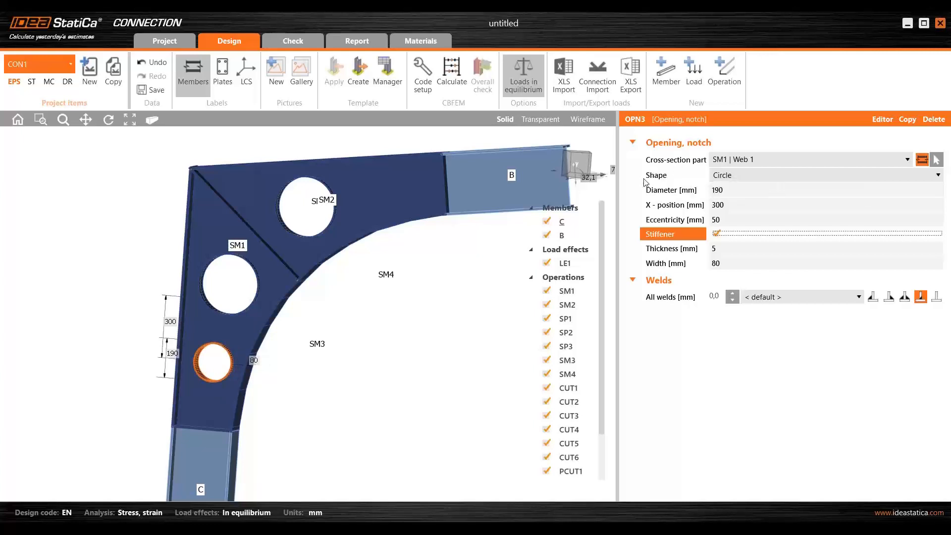
- Copy the smaller 190 mm opening and apply the copy to SM2 | Web 1
left_click(908, 120)
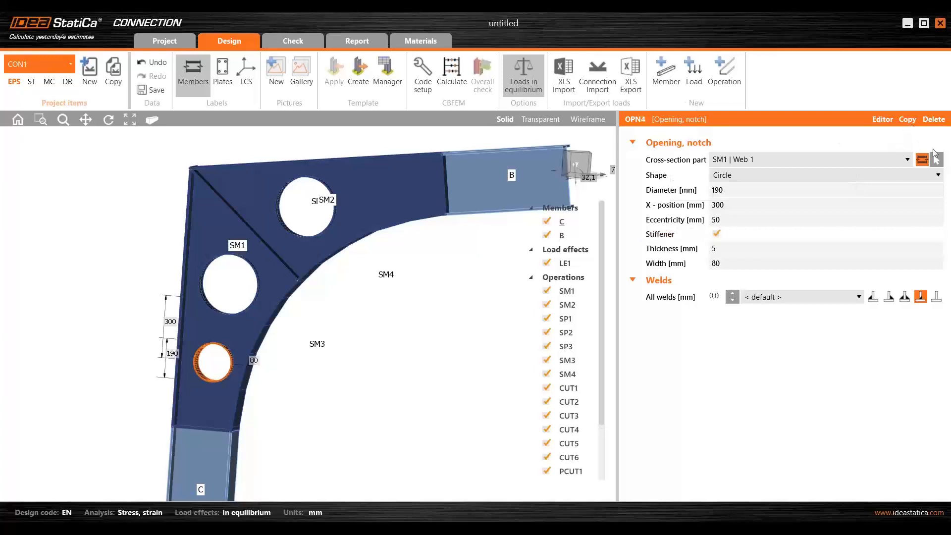
left_click(937, 160)
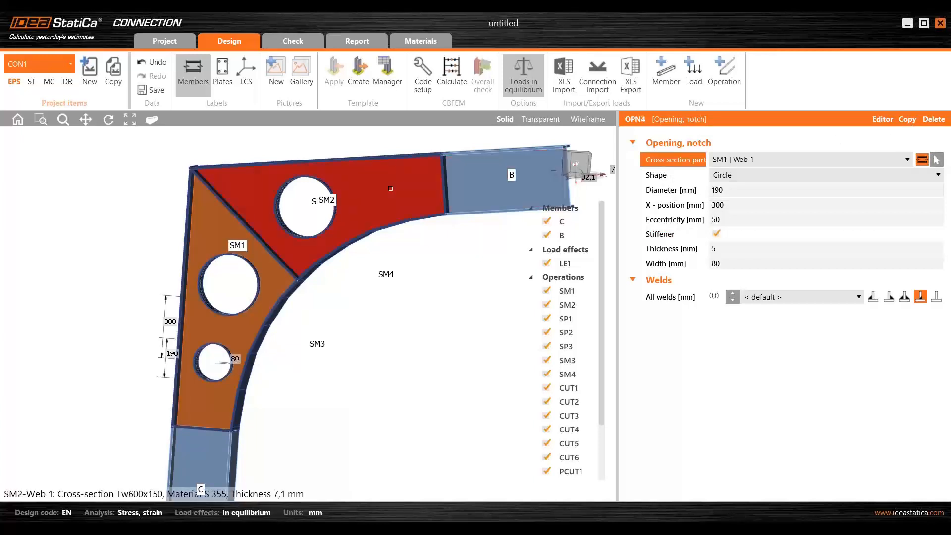
left_click(385, 212)
- Examine the stiffened web openings across the whole haunch and the end of the operations list
scroll(400, 272, "down", 5)
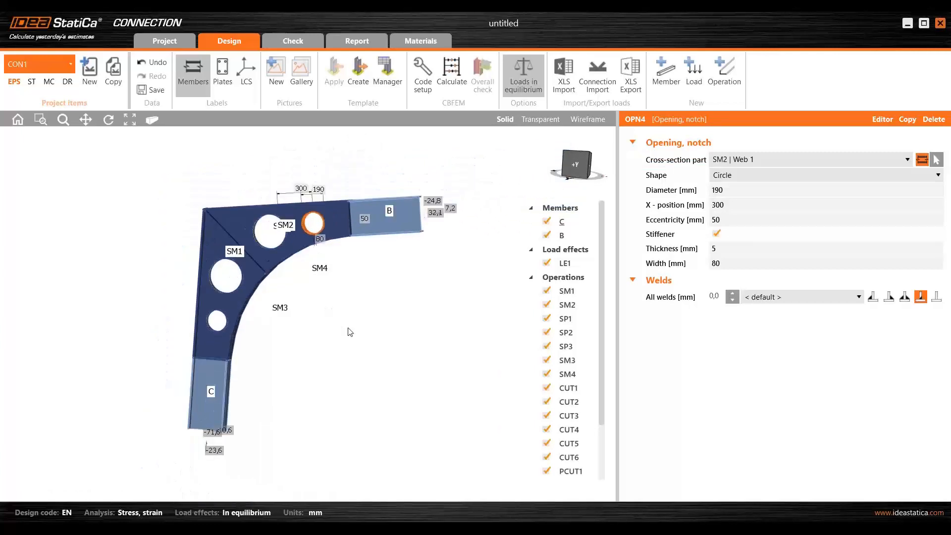
left_click_drag(601, 285, 599, 358)
scroll(252, 268, "up", 3)
scroll(305, 293, "down", 2)
mouse_move(334, 328)
right_mouse_down()
mouse_move(293, 323)
mouse_move(321, 319)
mouse_move(342, 337)
right_mouse_up()
scroll(341, 336, "up", 3)
middle_click_drag(334, 332, 302, 319)
right_click_drag(295, 319, 286, 320)
scroll(287, 320, "down", 5)
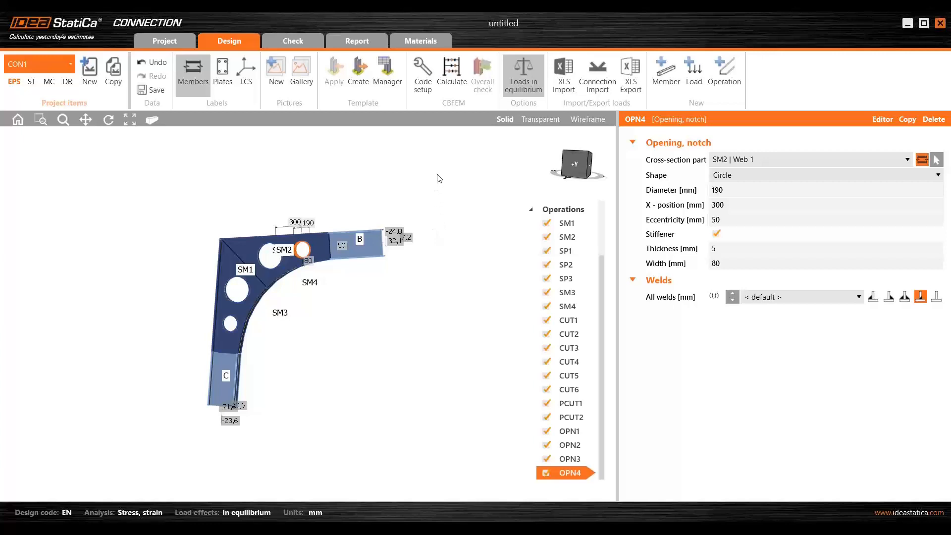
- Run the nonlinear stress/strain calculation of the connection
left_click(453, 73)
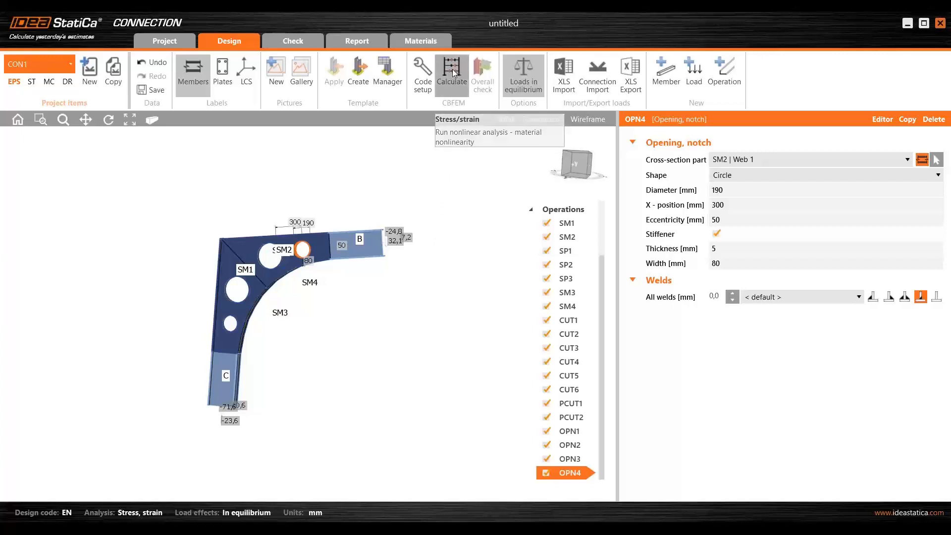
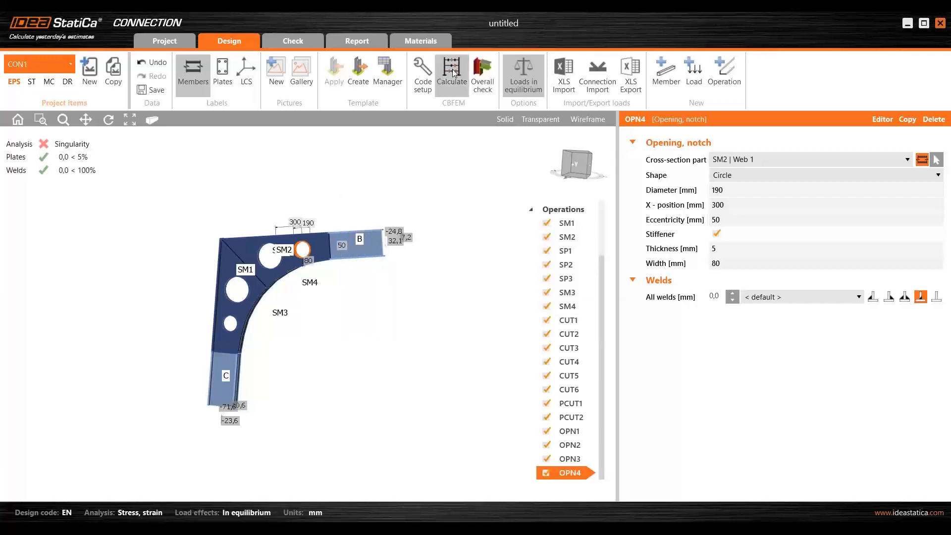
- Recalculate the connection and examine the meshed analysis model for members that are not connected
left_click(452, 73)
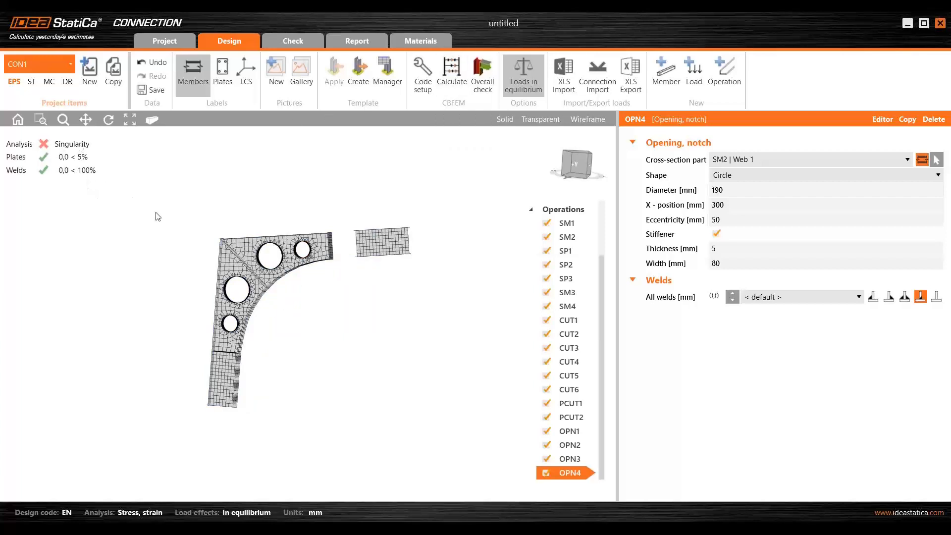
scroll(159, 215, "up", 2)
middle_click_drag(197, 240, 161, 214)
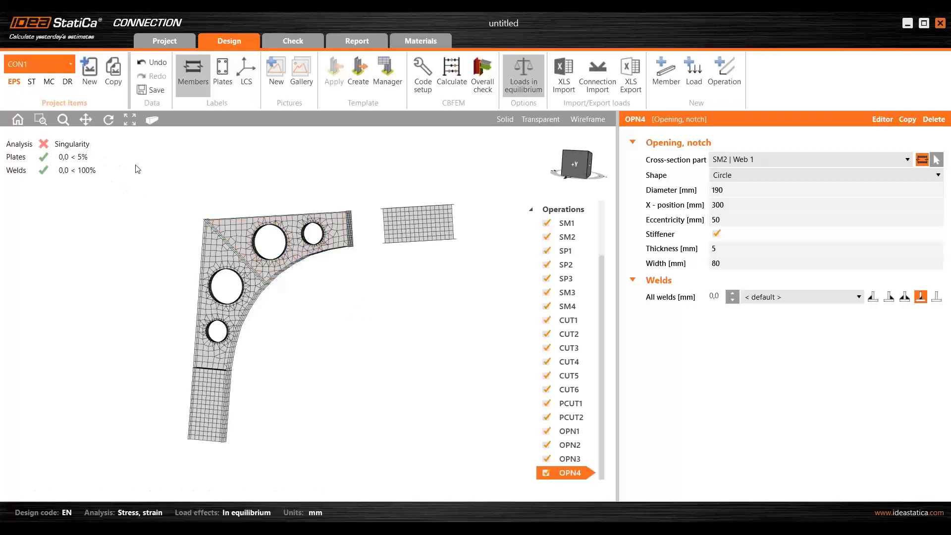
middle_click_drag(212, 174, 185, 184)
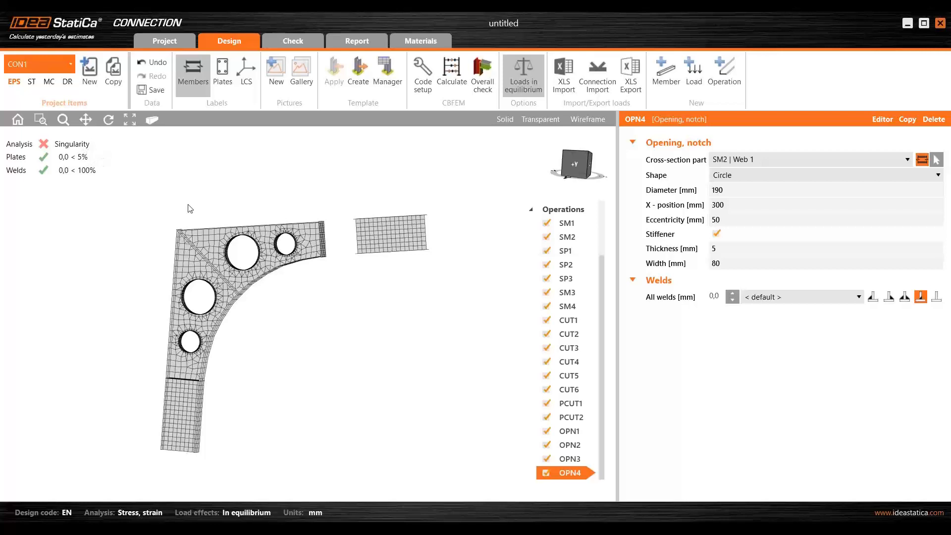
right_click_drag(297, 194, 325, 211)
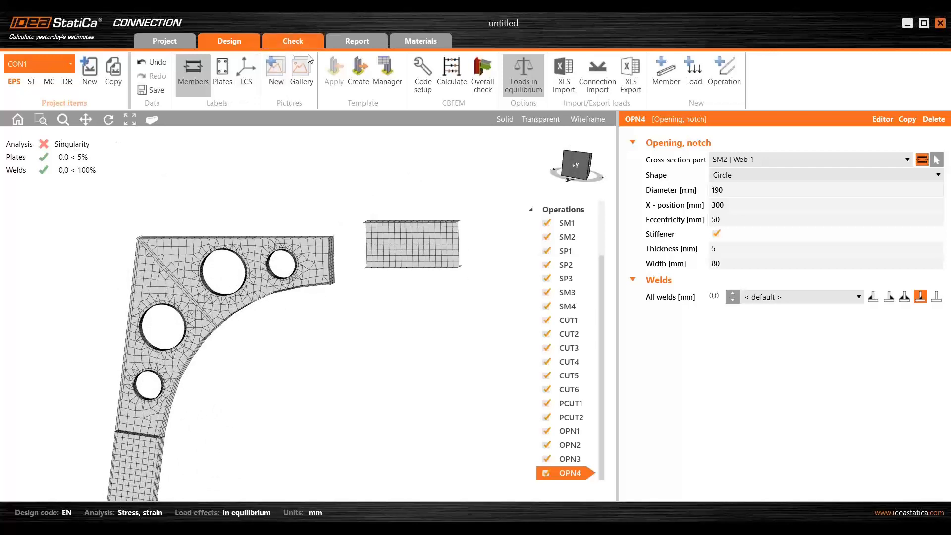
left_click(615, 181)
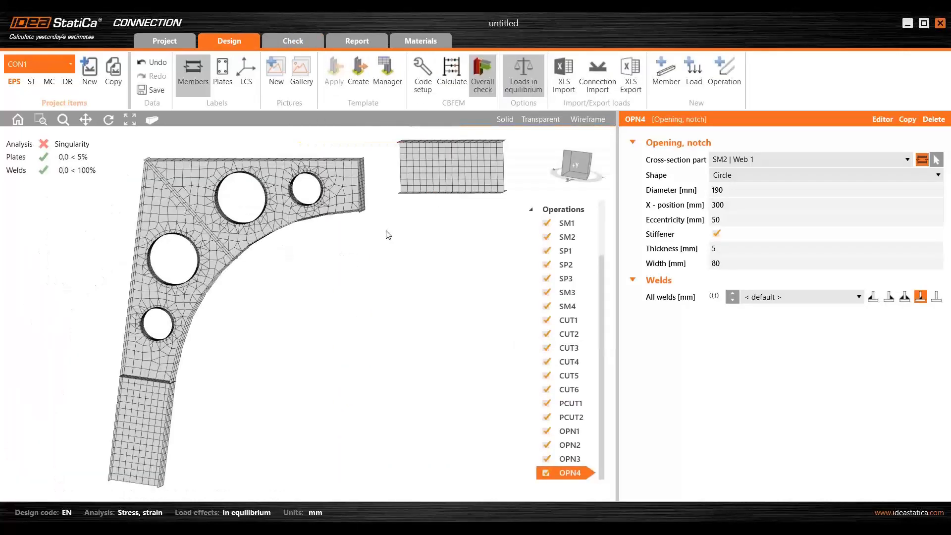
- Display the model as solid and examine the joint between member B and rib plate SP2
left_click(505, 121)
middle_click_drag(378, 259, 277, 323)
scroll(368, 225, "up", 4)
scroll(367, 232, "up", 3)
scroll(279, 361, "up", 3)
middle_click_drag(278, 362, 230, 401)
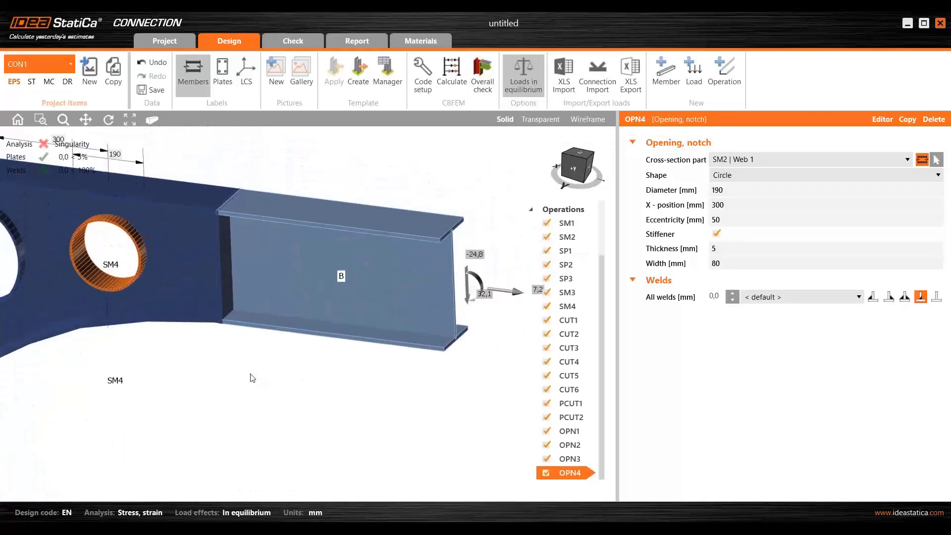
scroll(252, 377, "down", 5)
middle_click_drag(278, 337, 334, 284)
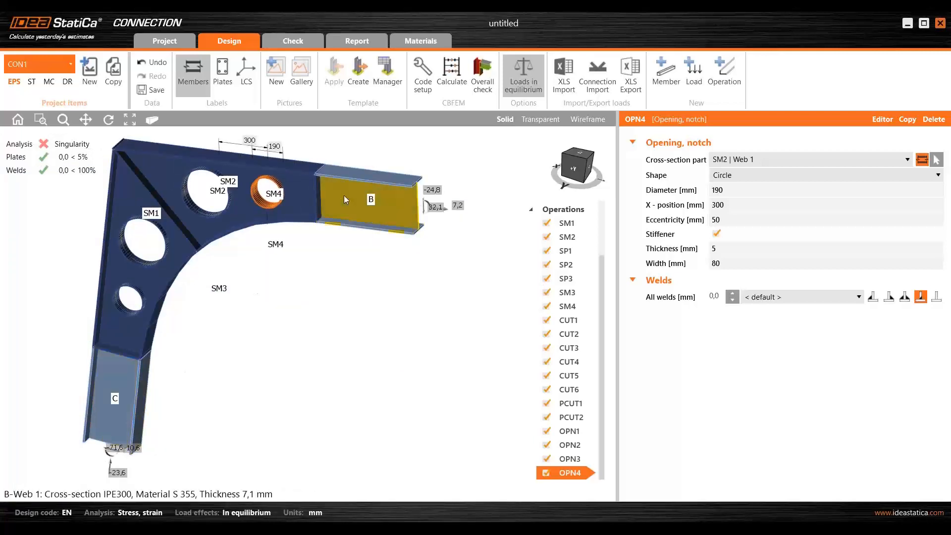
scroll(345, 200, "up", 3)
scroll(301, 193, "up", 1)
middle_click_drag(299, 195, 267, 263)
scroll(254, 192, "up", 2)
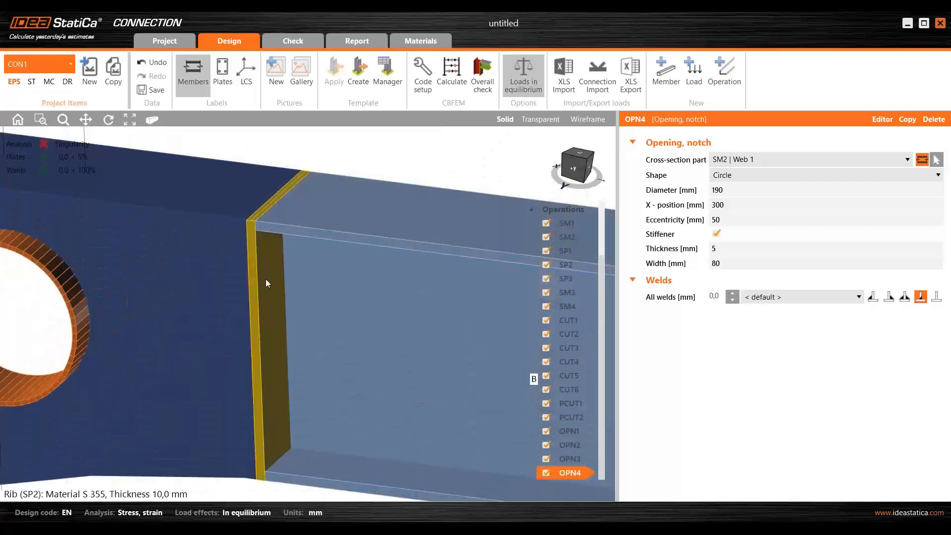
scroll(269, 289, "down", 1)
scroll(269, 289, "down", 1)
scroll(305, 319, "up", 1)
middle_click_drag(391, 311, 317, 266)
scroll(319, 265, "down", 3)
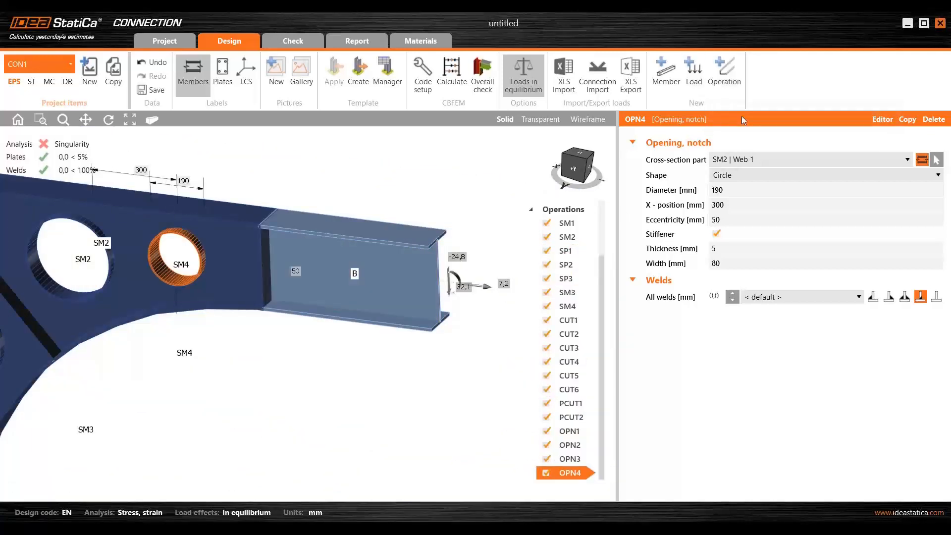
- Add a cut of member operation that cuts member B by plate SP2
left_click(725, 70)
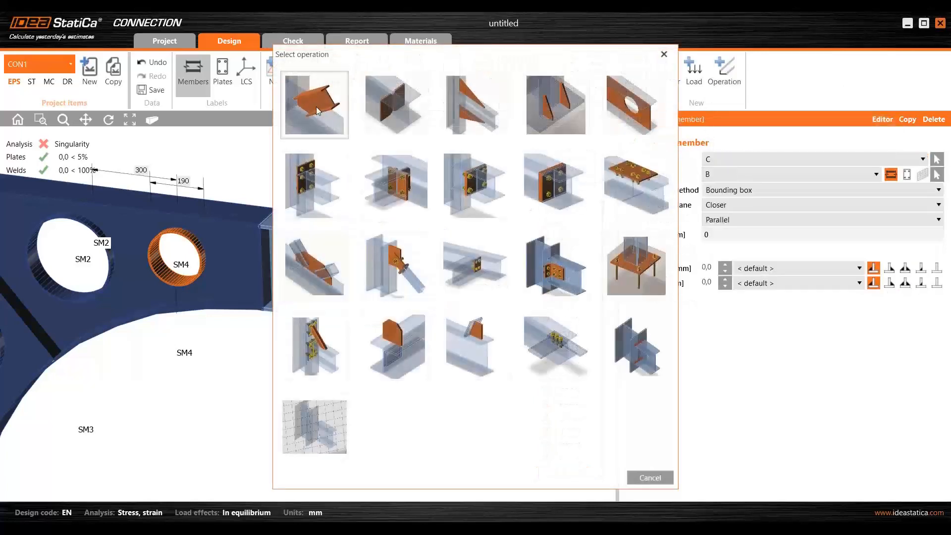
left_click(318, 111)
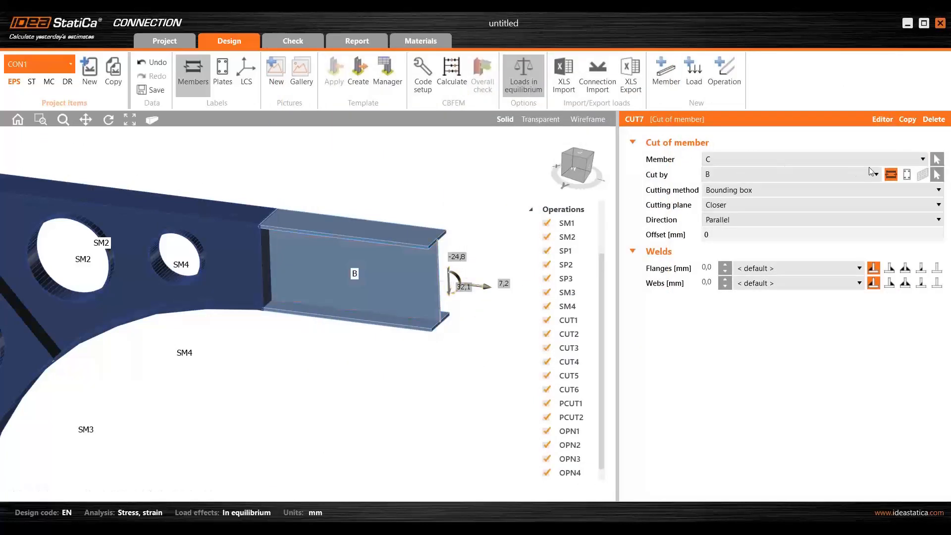
left_click(936, 162)
left_click(419, 291)
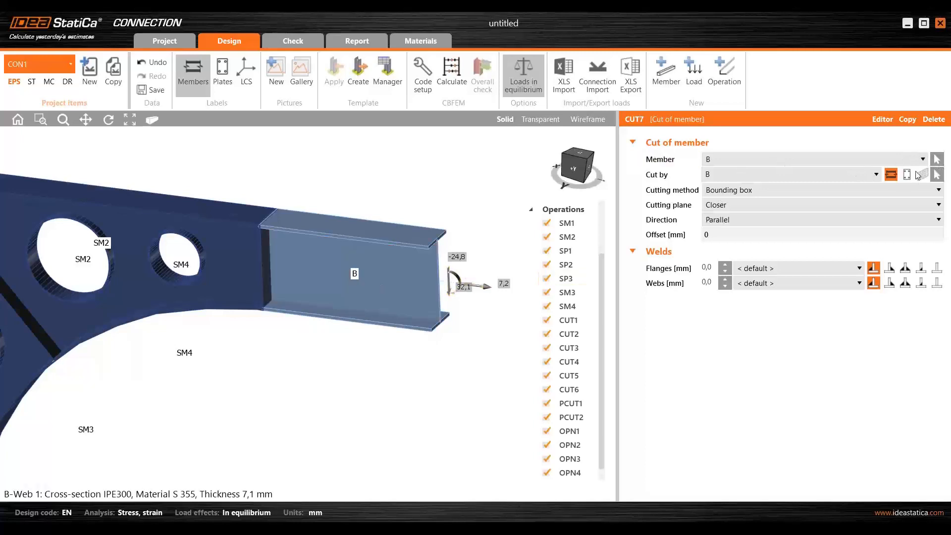
left_click(908, 175)
left_click(936, 175)
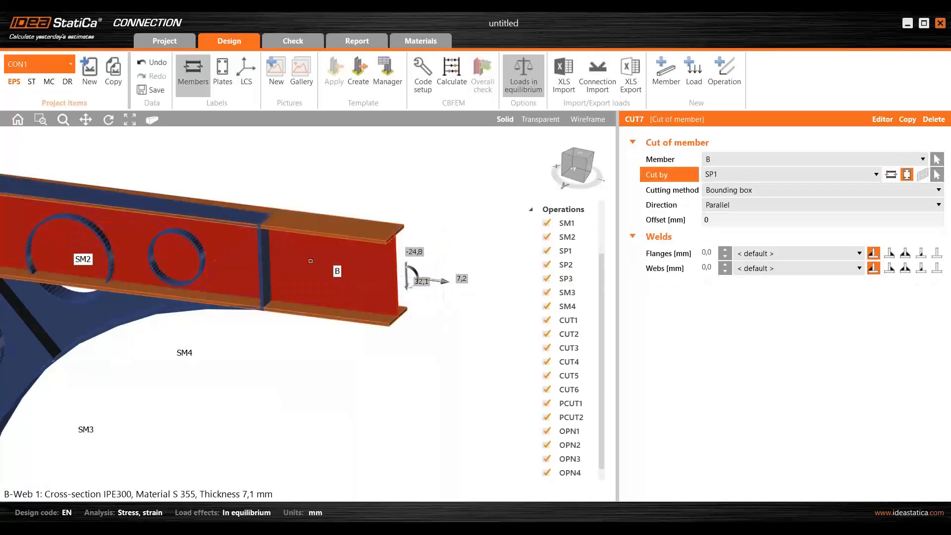
left_click(267, 262)
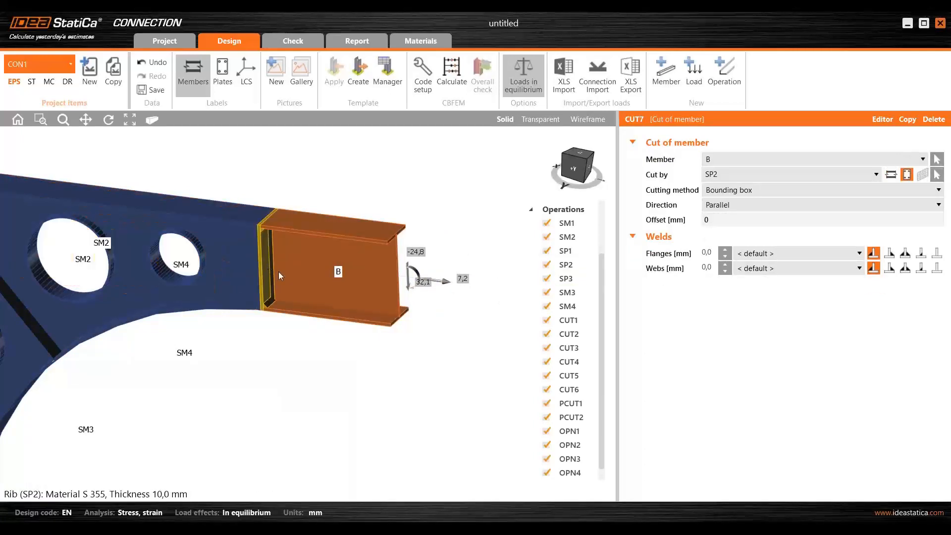
- Set the flange and web weld throat thickness of member B's cut to 8 mm
scroll(245, 286, "up", 3)
middle_click_drag(276, 320, 275, 286)
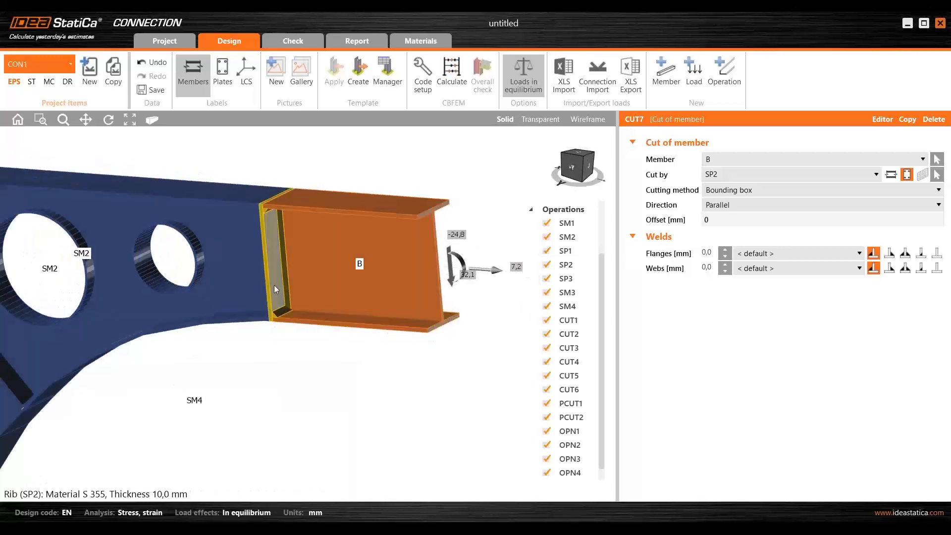
middle_click_drag(277, 351, 256, 332)
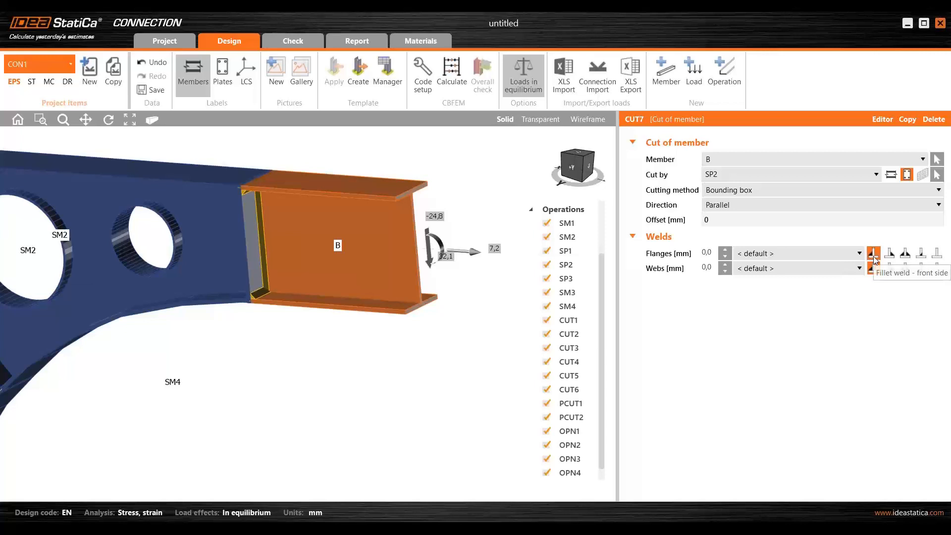
left_click(708, 253)
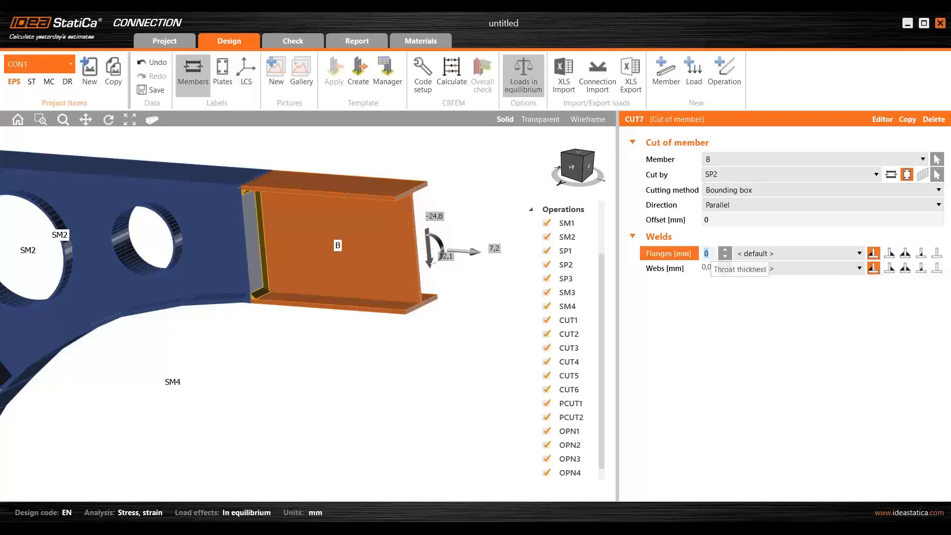
type("8")
key("Tab")
type("8")
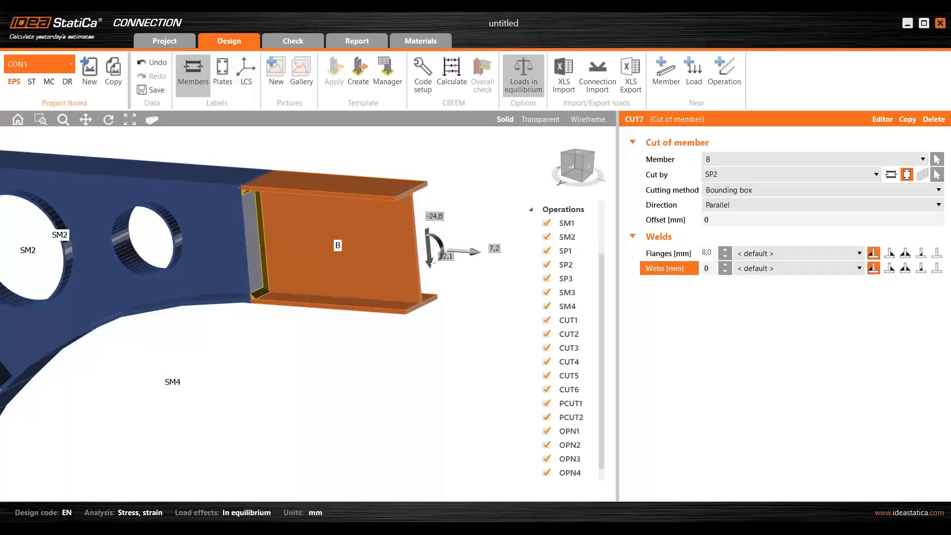
key("Tab")
- Change the web weld of member B's cut to a fillet weld on both sides
right_click_drag(263, 367, 189, 350)
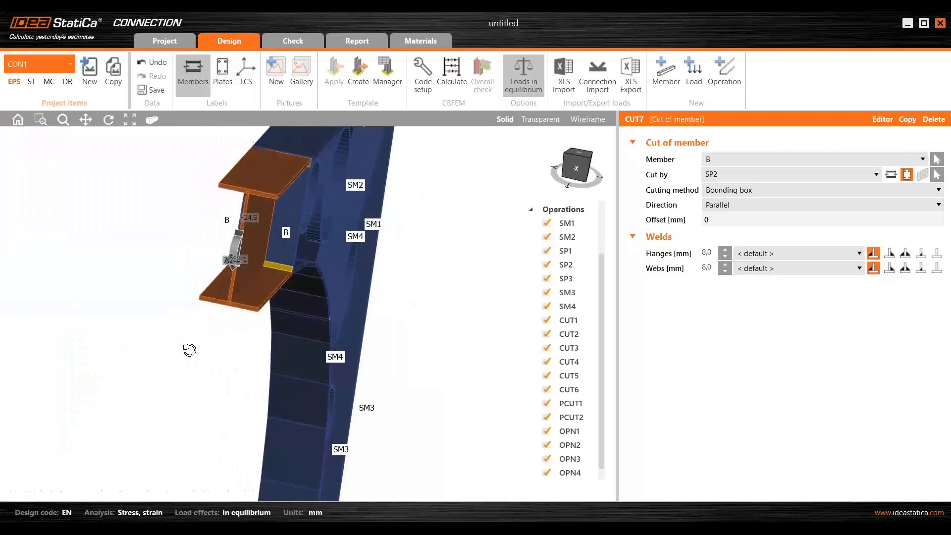
left_click(905, 268)
right_click_drag(197, 281, 240, 317)
middle_click_drag(240, 327, 397, 312)
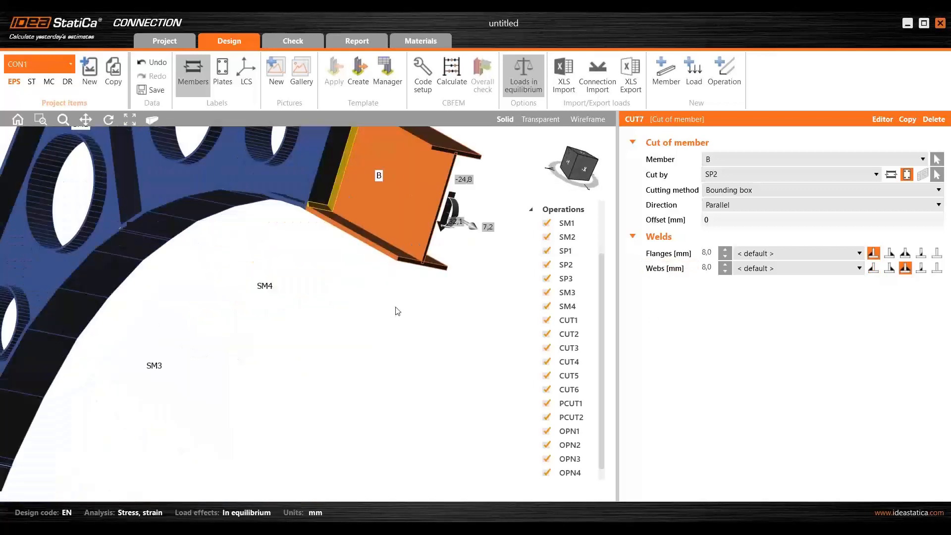
- Copy the cut of member B and apply the copy to member C, cut by plate SP3
scroll(408, 287, "down", 5)
mouse_move(408, 288)
right_mouse_down()
mouse_move(387, 306)
mouse_move(417, 298)
right_mouse_up()
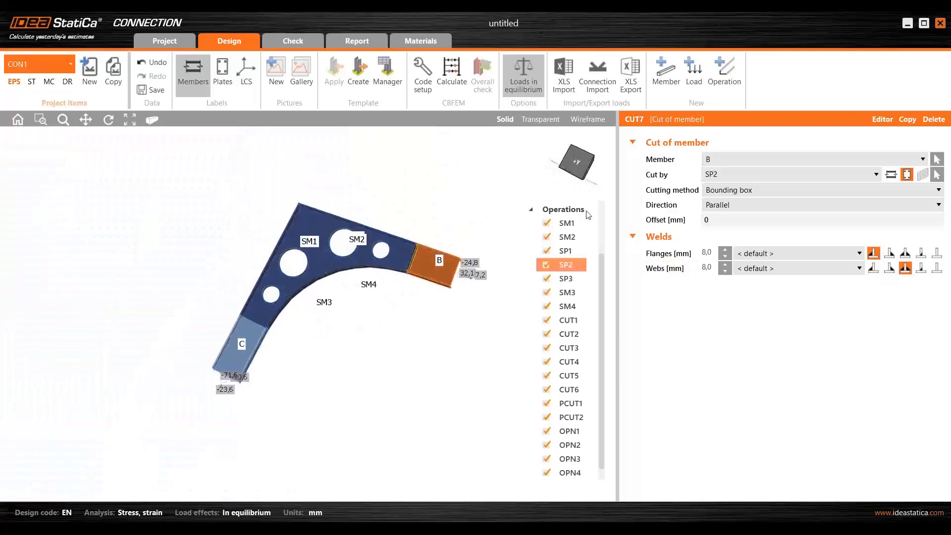
left_click(907, 119)
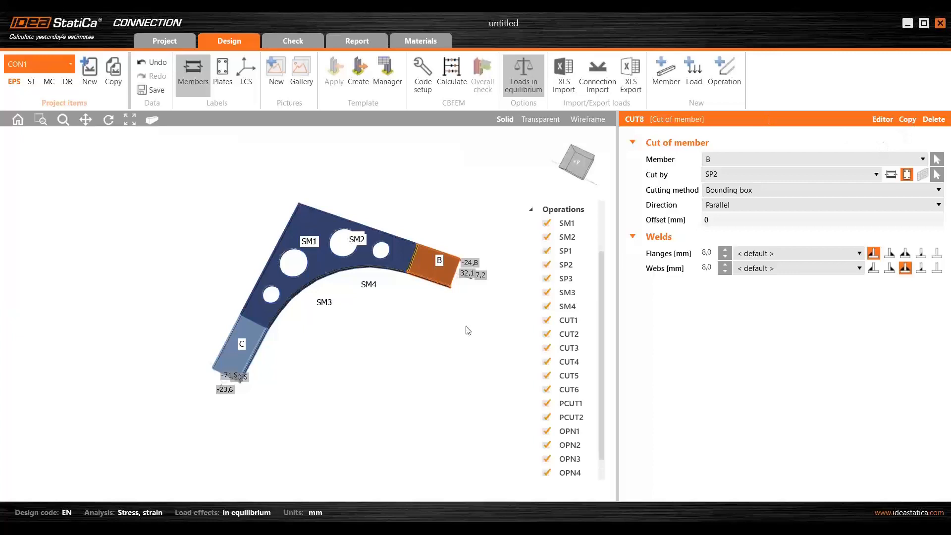
scroll(242, 348, "up", 5)
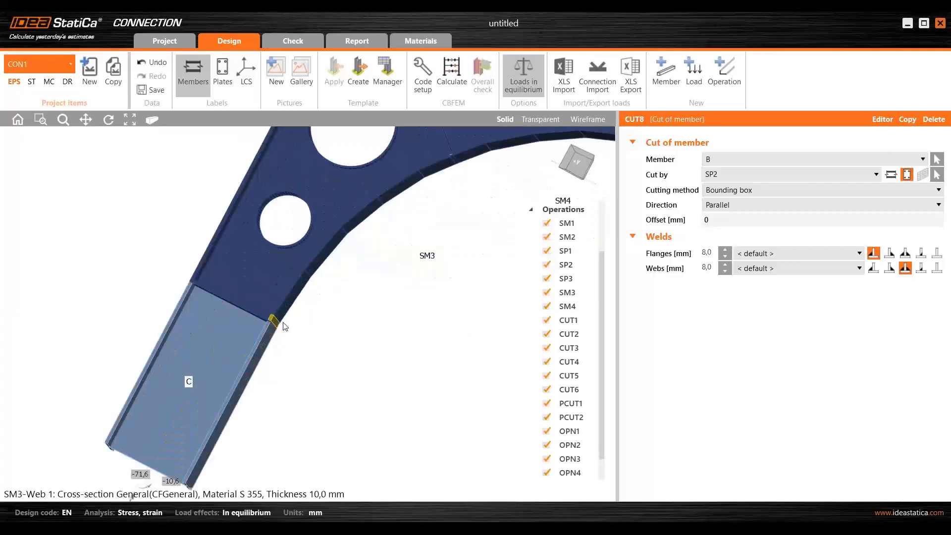
left_click(937, 160)
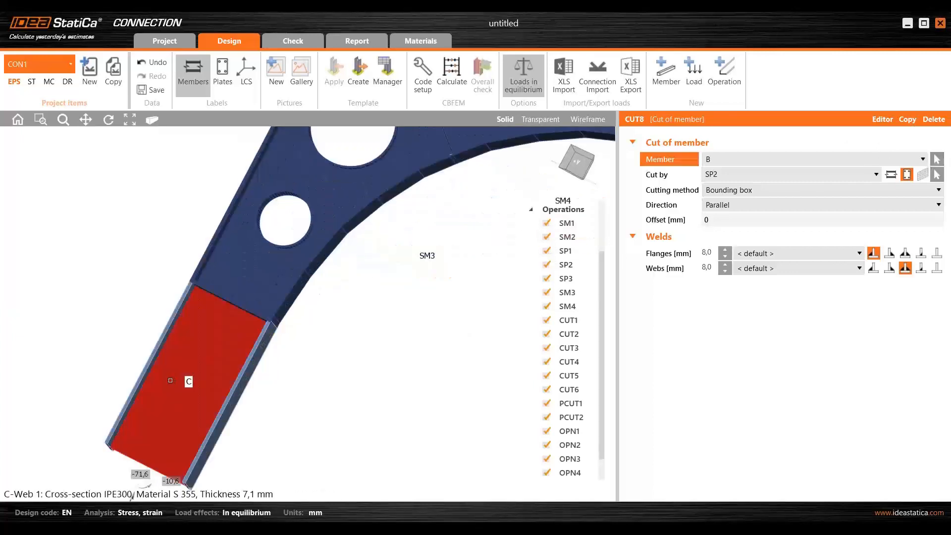
left_click(183, 368)
left_click(936, 174)
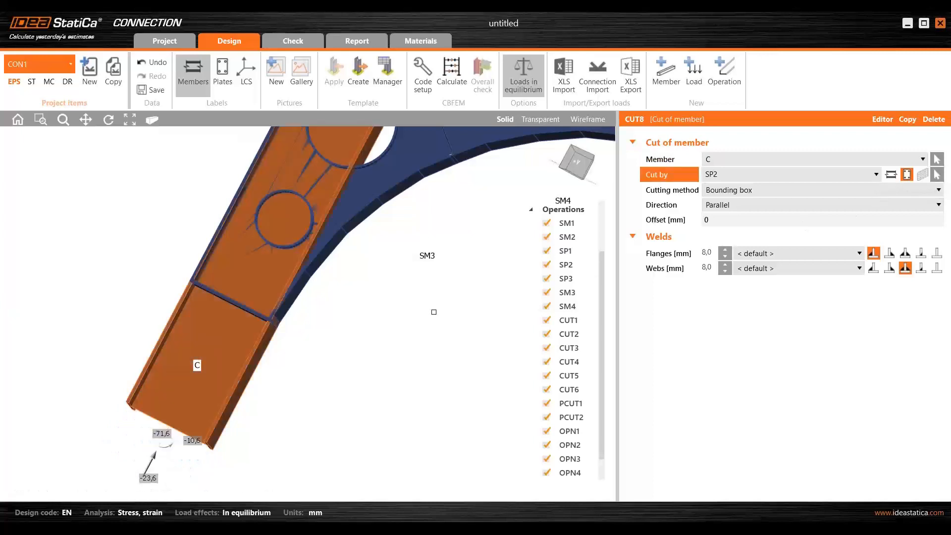
left_click(222, 296)
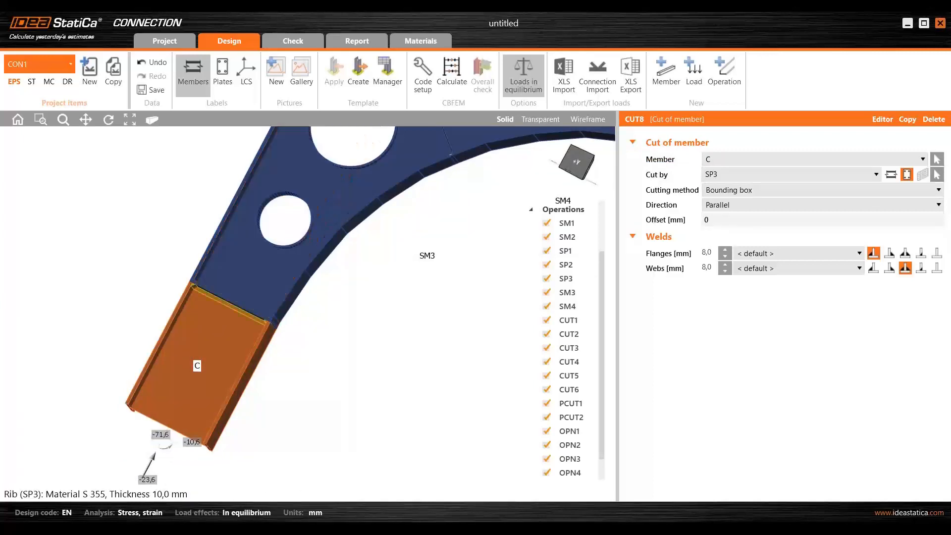
- Run the stress/strain calculation again with both end members welded to their rib plates
right_click_drag(348, 353, 404, 243)
scroll(334, 235, "down", 5)
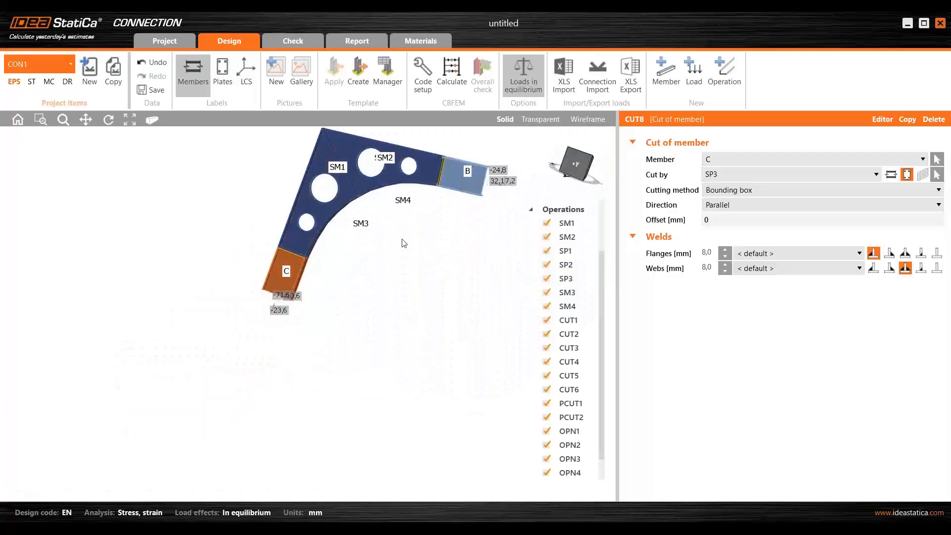
scroll(404, 244, "up", 5)
left_click(459, 84)
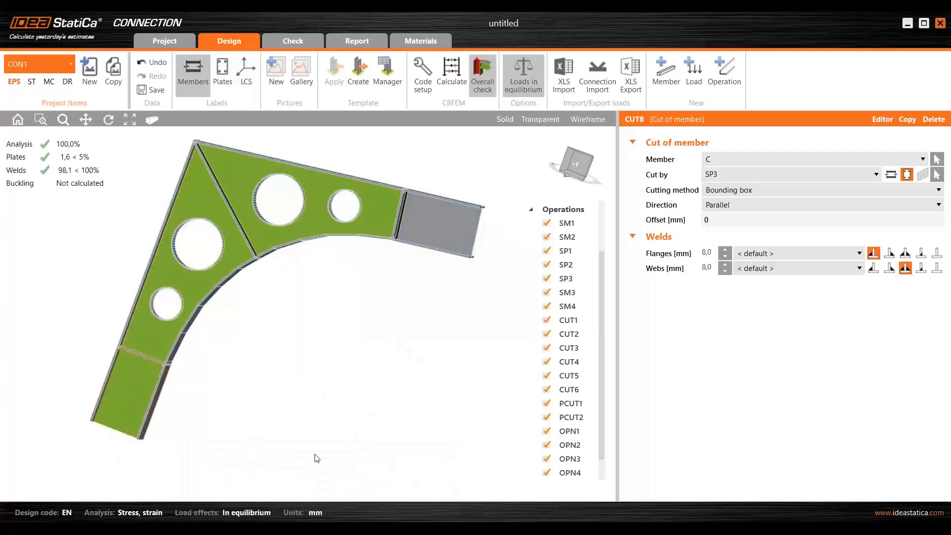
mouse_move(308, 495)
scroll(361, 323, "down", 2)
middle_click_drag(360, 324, 321, 351)
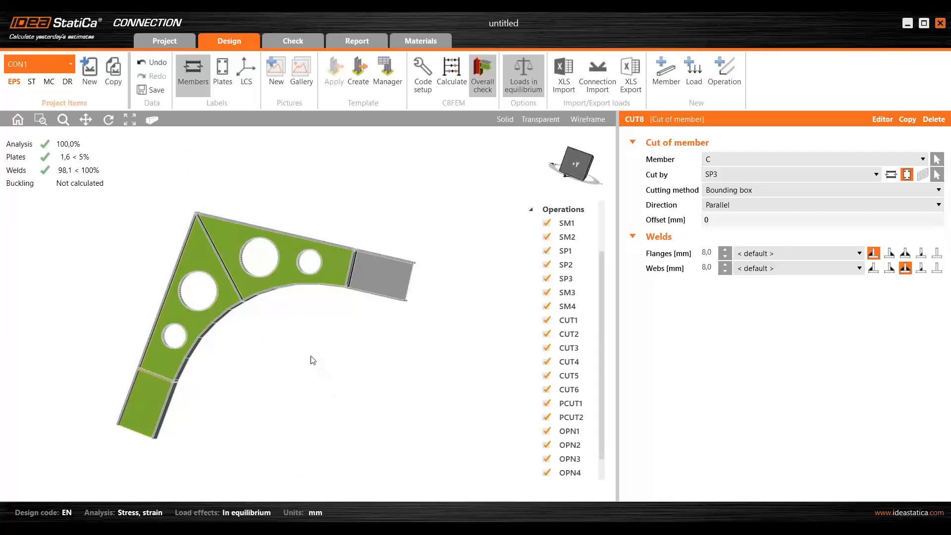
scroll(320, 347, "up", 3)
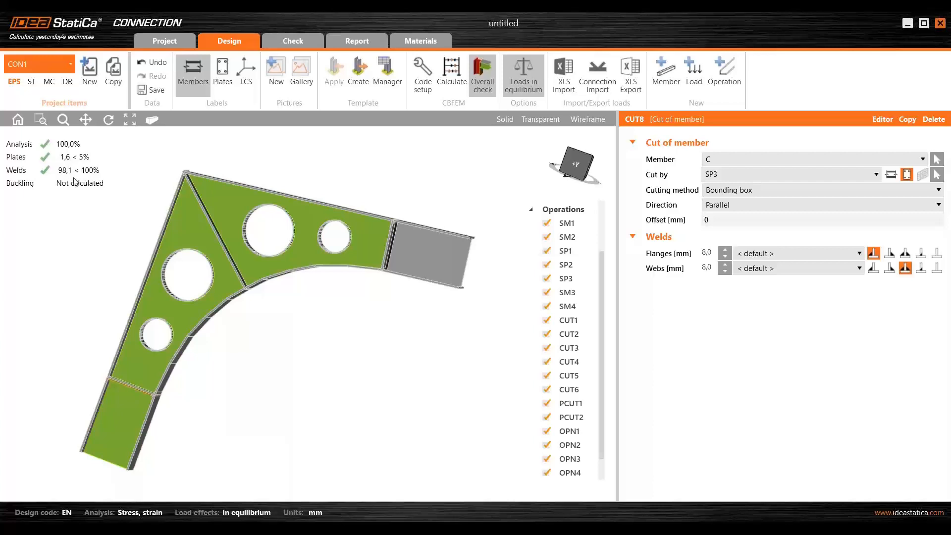
- Examine the overall check colours at the weld between member C and plate SP3 and across the haunch
right_click_drag(87, 220, 161, 314)
scroll(161, 313, "up", 10)
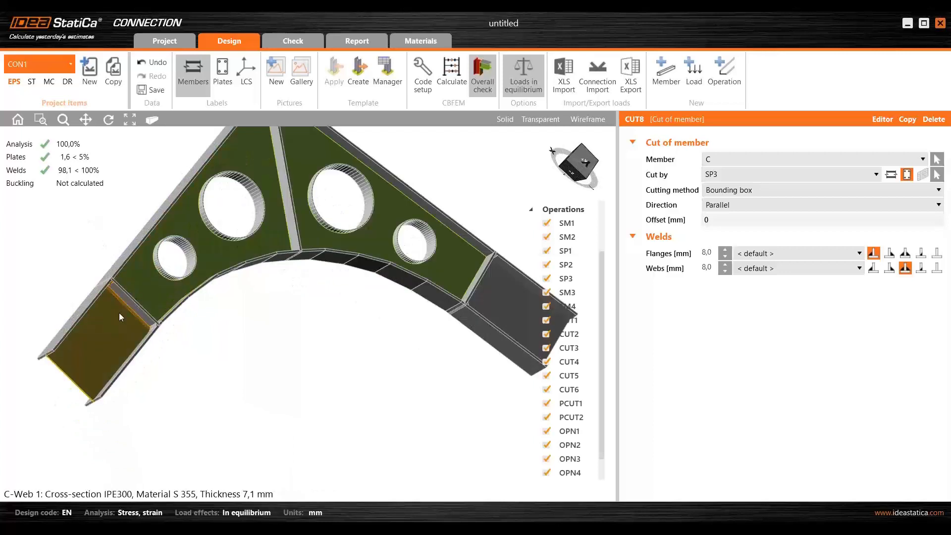
right_click_drag(158, 264, 152, 308)
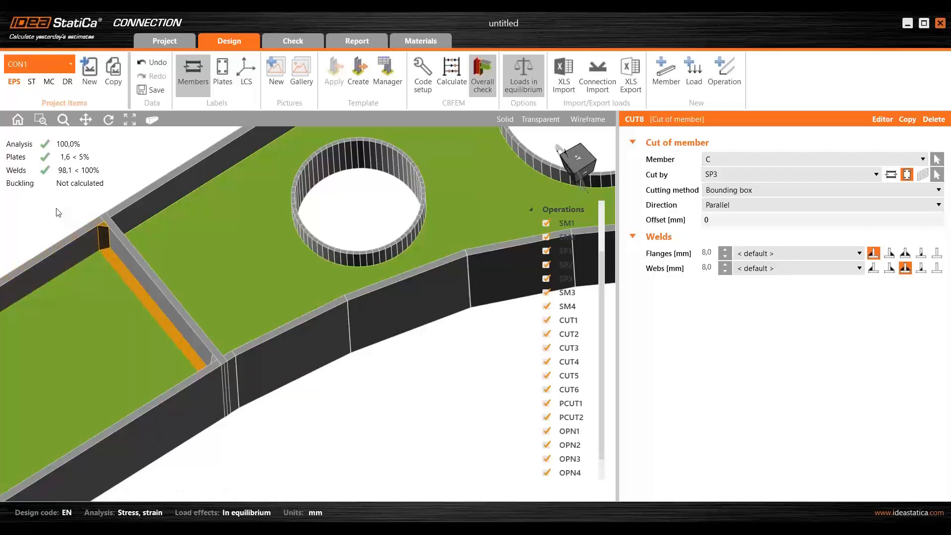
middle_click_drag(60, 214, 118, 203)
scroll(113, 249, "down", 5)
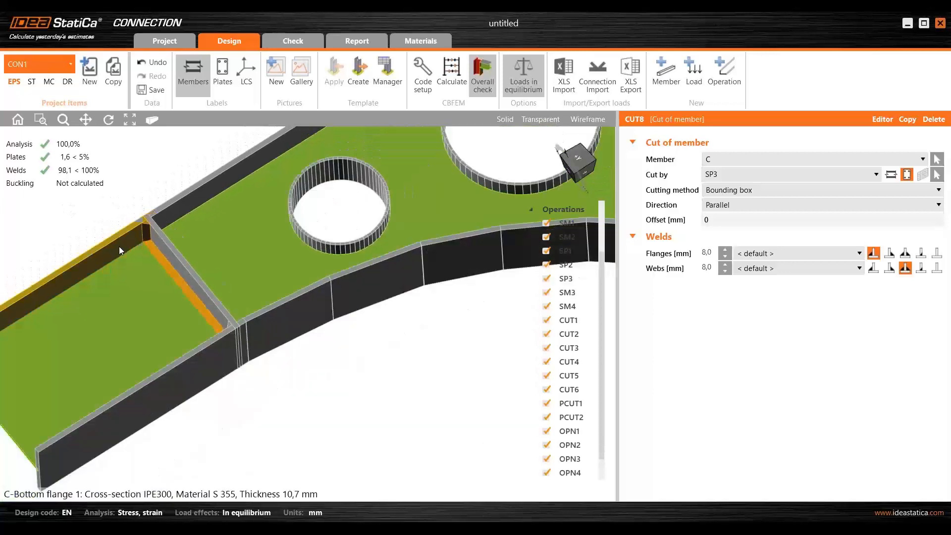
middle_click_drag(189, 243, 218, 261, "ctrl")
middle_click_drag(333, 221, 207, 221, "ctrl")
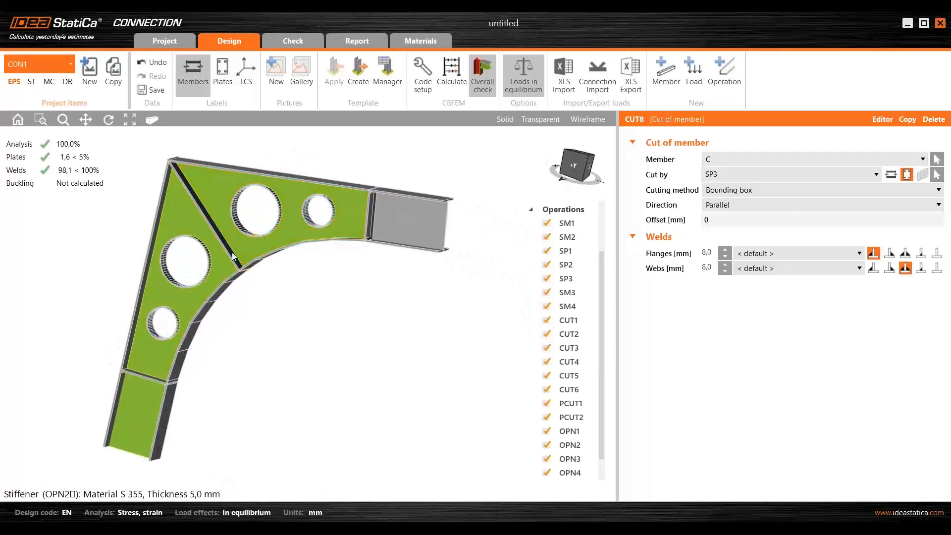
middle_click_drag(297, 217, 337, 242, "ctrl")
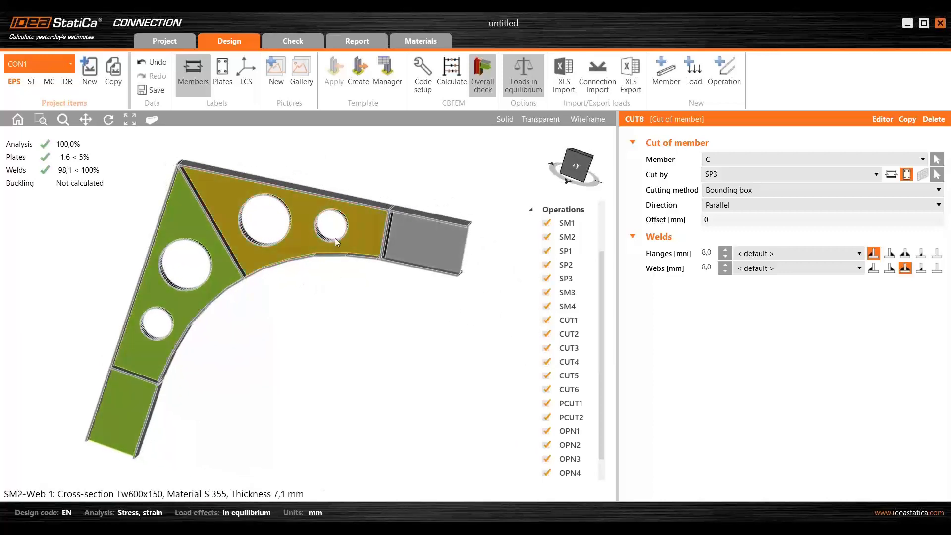
- Bring up the detailed check results in a widened model view and inspect the weld between member C and plate SP3
left_click(303, 46)
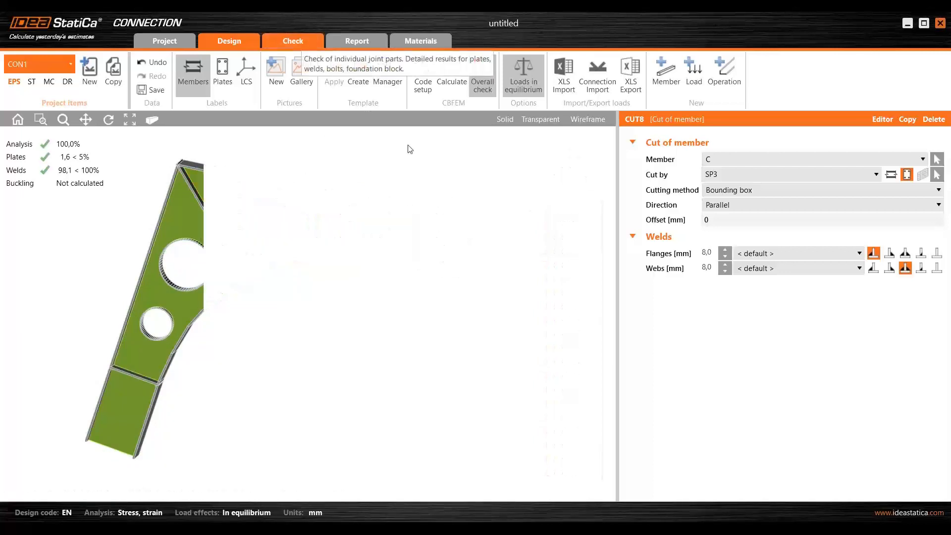
left_click(445, 120)
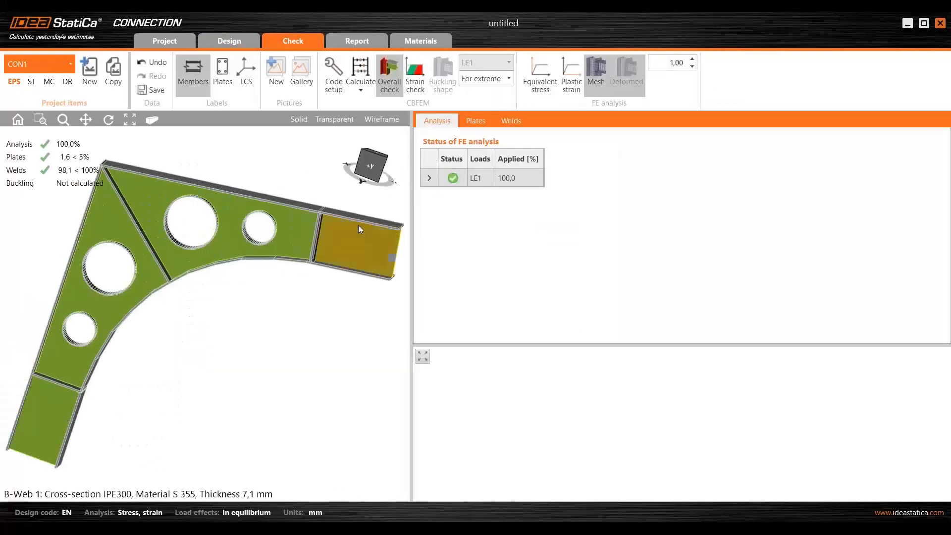
left_click_drag(414, 201, 501, 225)
mouse_move(196, 353)
middle_mouse_down()
mouse_move(230, 309)
mouse_move(201, 338)
middle_mouse_up()
scroll(111, 342, "up", 6)
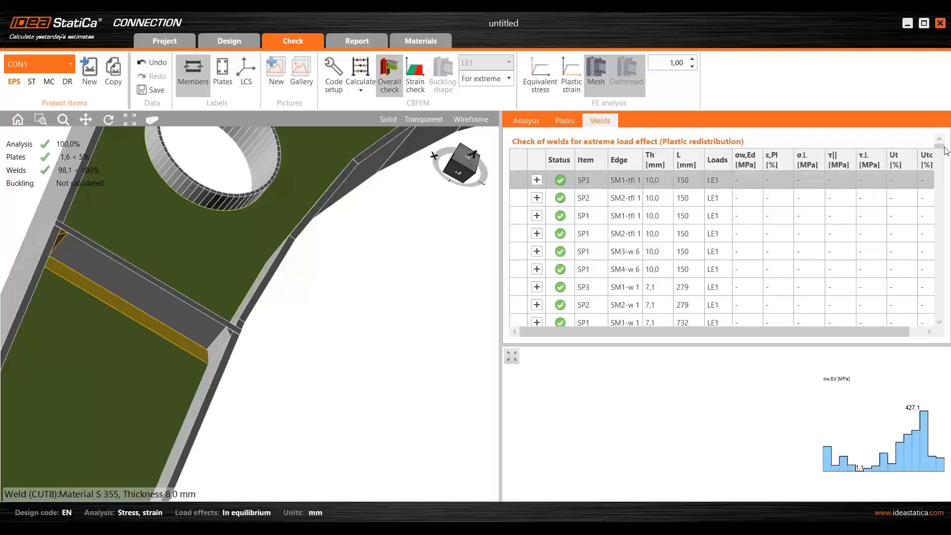
- Review the weld check table down to the fillet welds joining members B and C to plates SP2 and SP3
scroll(658, 217, "down", 1)
scroll(742, 220, "down", 10)
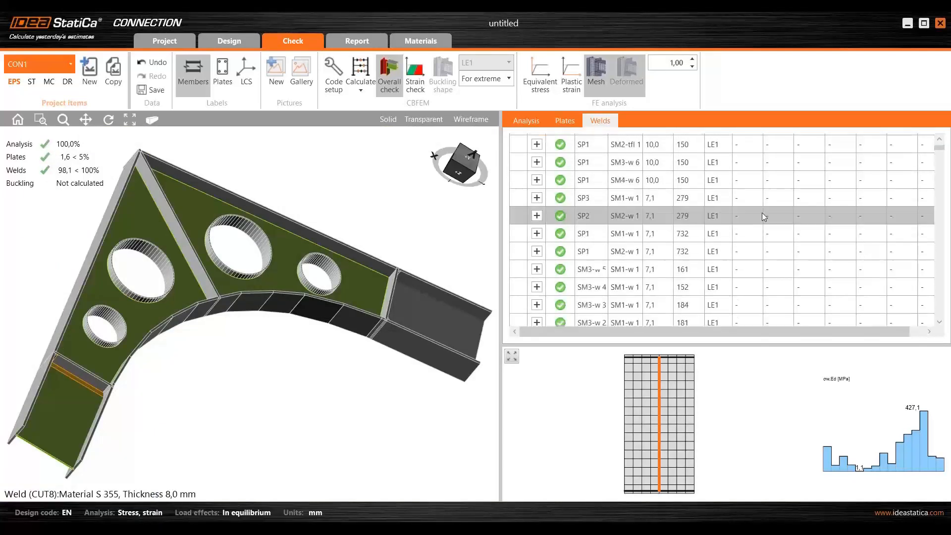
scroll(739, 223, "down", 3)
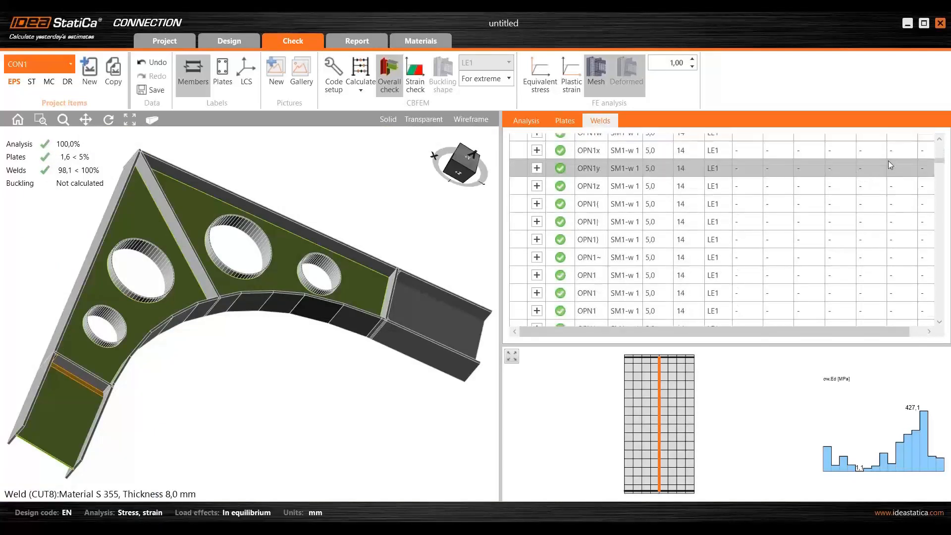
left_click_drag(941, 162, 941, 317)
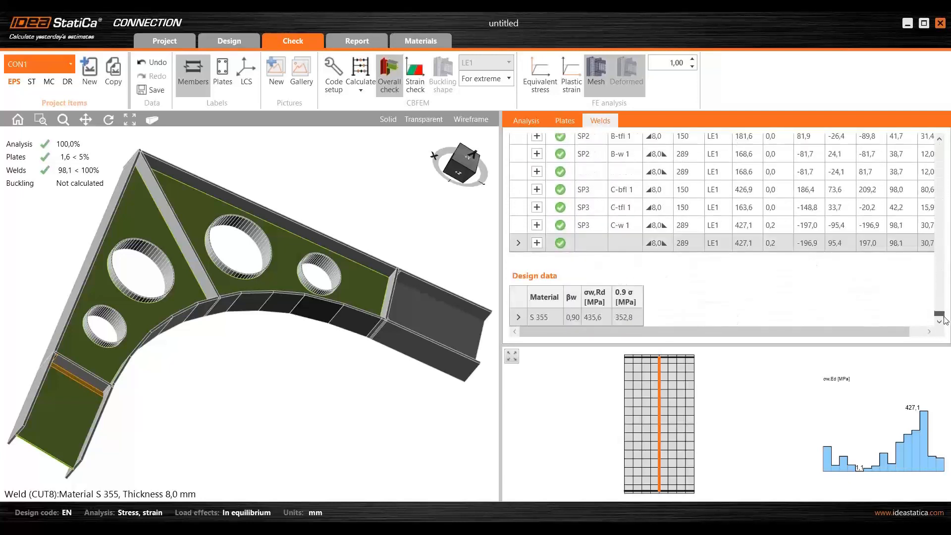
scroll(694, 236, "up", 1)
scroll(705, 235, "up", 1)
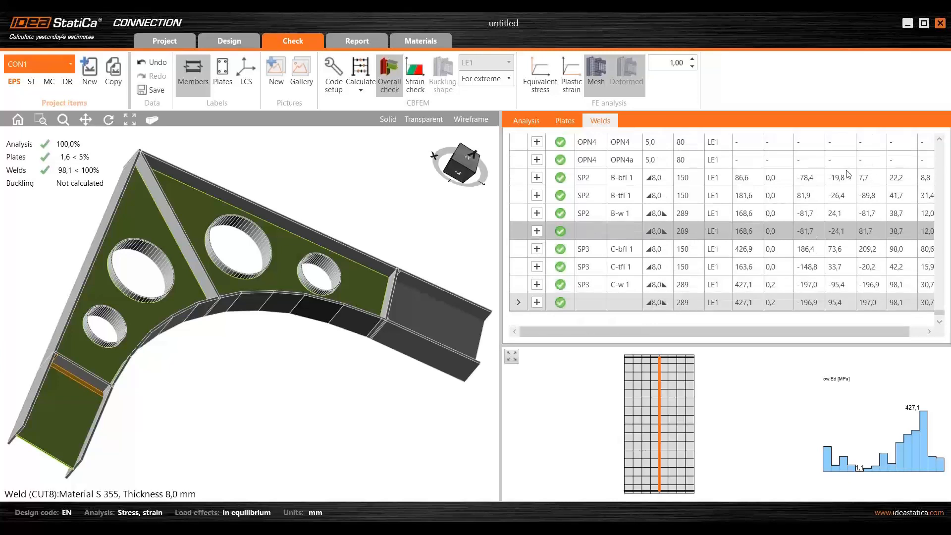
scroll(79, 387, "up", 3)
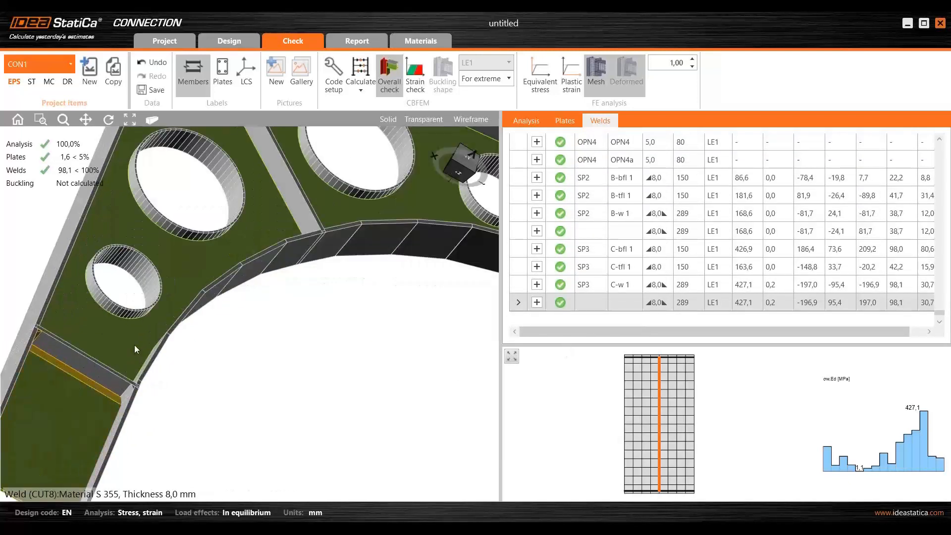
- Inspect member C's end weld in the model and show the stress distribution of the SP3 weld to C-bfl 1
scroll(135, 347, "down", 3)
middle_click_drag(113, 373, 98, 363)
scroll(51, 366, "up", 2)
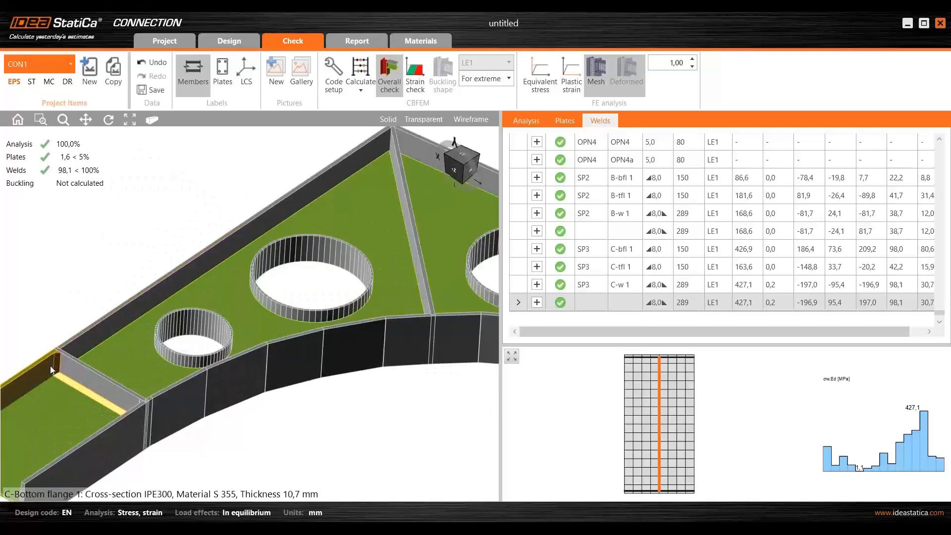
scroll(52, 369, "up", 2)
left_click(68, 367)
left_click(742, 249)
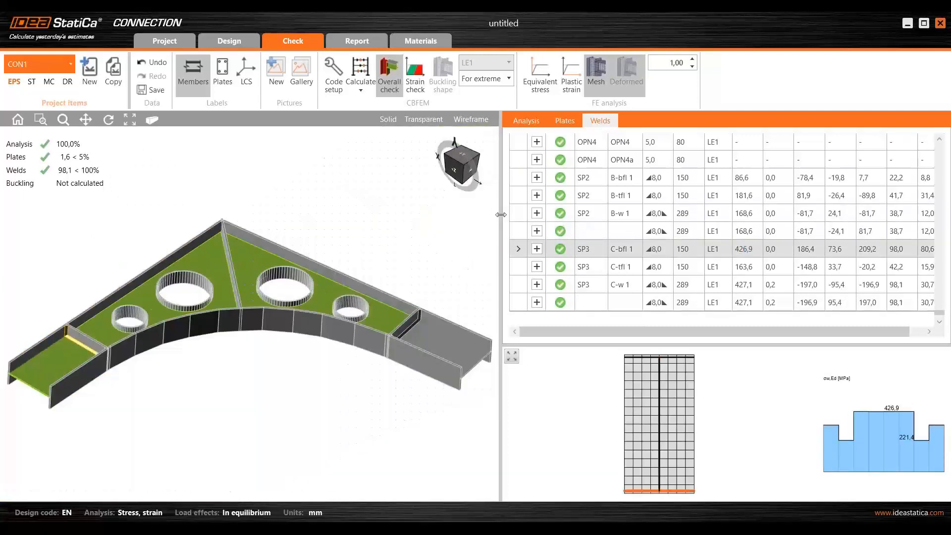
- Enlarge the results table and expand the detailed weld resistance check for the SP3 weld to C-bfl 1
left_click_drag(359, 228, 351, 233)
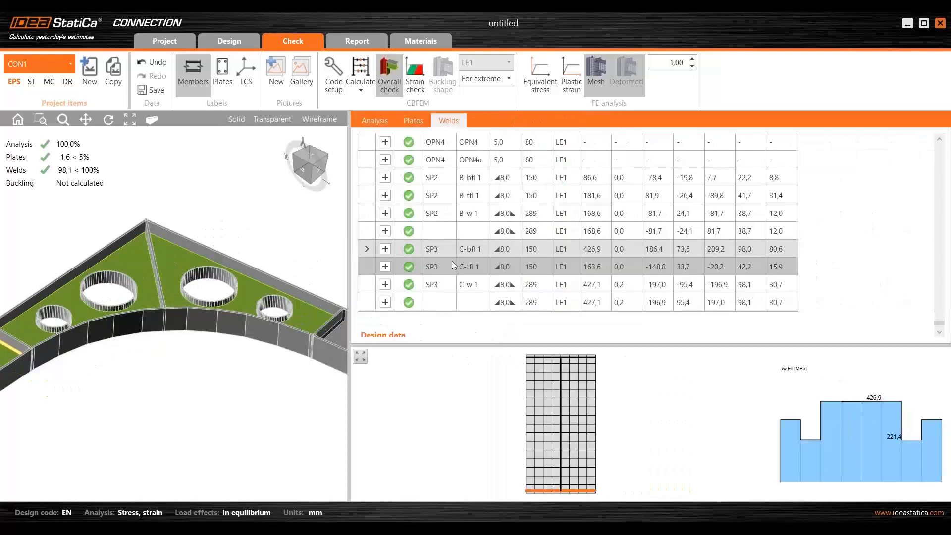
left_click(386, 248)
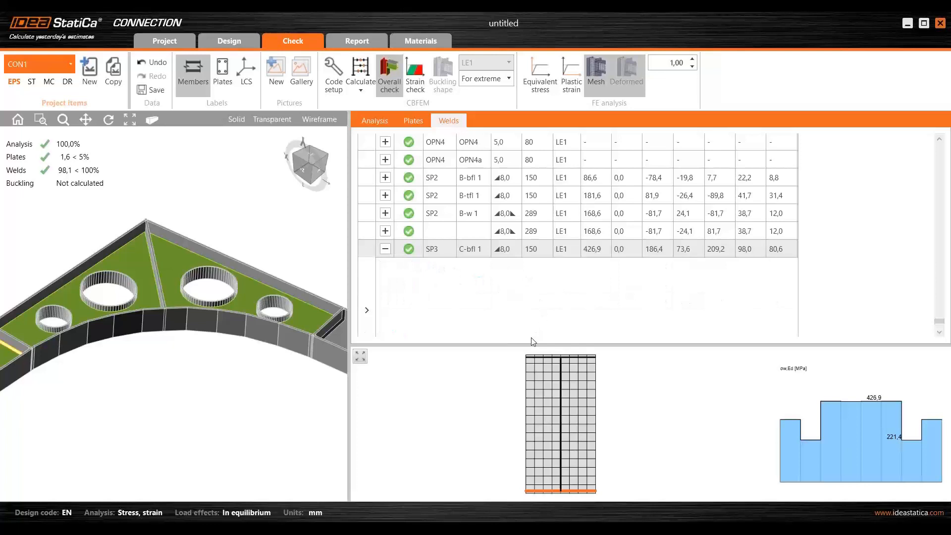
left_click_drag(531, 348, 530, 376)
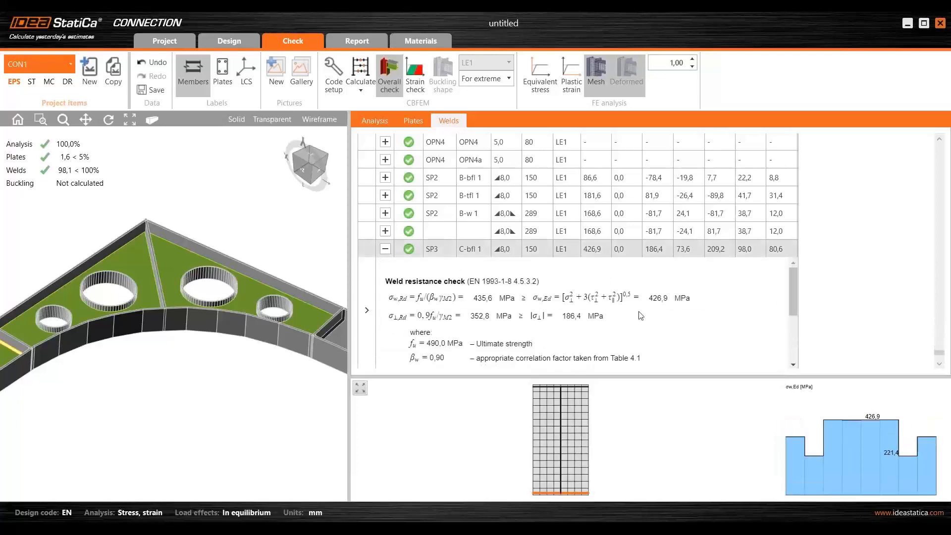
mouse_move(795, 280)
left_mouse_down()
mouse_move(789, 331)
mouse_move(797, 280)
left_mouse_up()
- Widen the model view and display the equivalent stress on the frame corner seen from the front
scroll(229, 217, "down", 2)
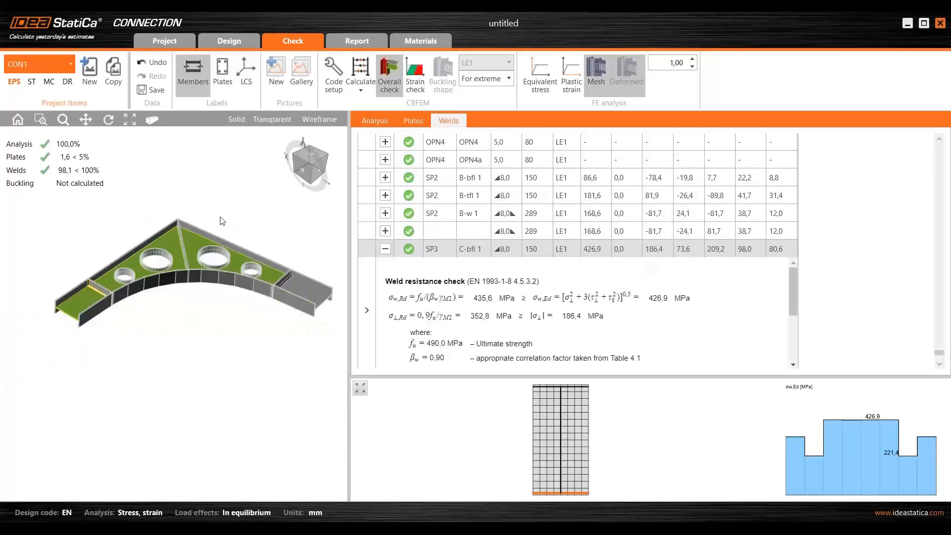
left_click_drag(349, 215, 462, 231)
right_click_drag(178, 233, 230, 240)
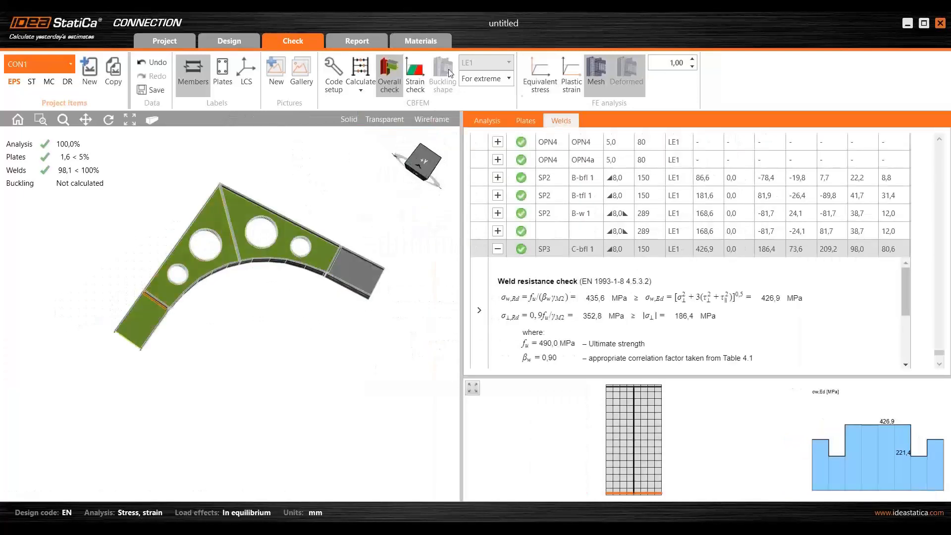
left_click(543, 70)
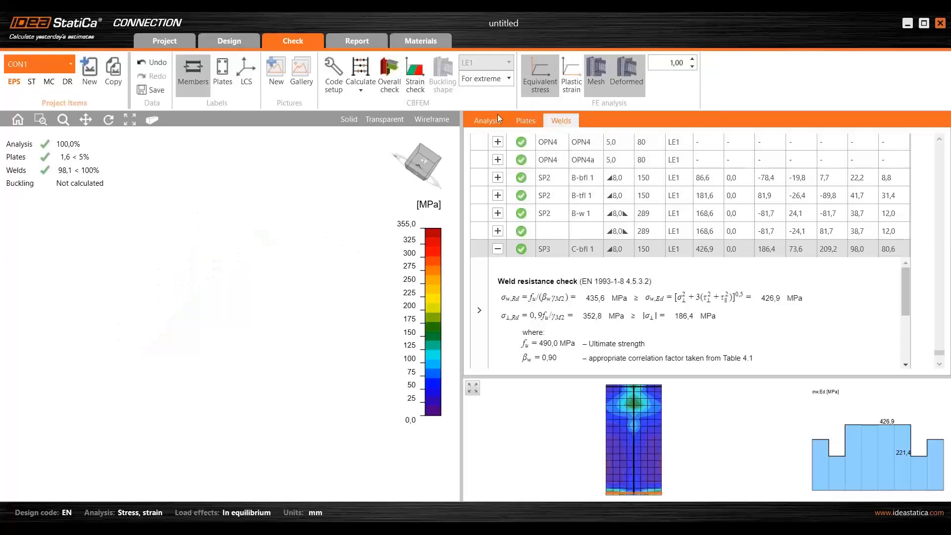
scroll(308, 188, "down", 2)
mouse_move(82, 278)
middle_mouse_down("ctrl")
mouse_move(102, 278)
mouse_move(86, 293)
middle_mouse_up("ctrl")
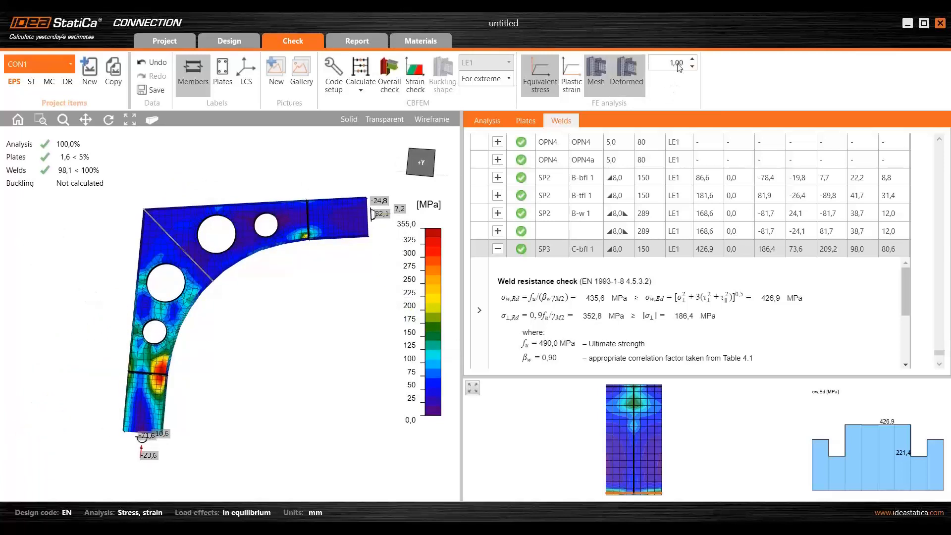
- Set the deformation scale of the equivalent stress display to 30
left_click_drag(684, 65, 660, 61)
type("30")
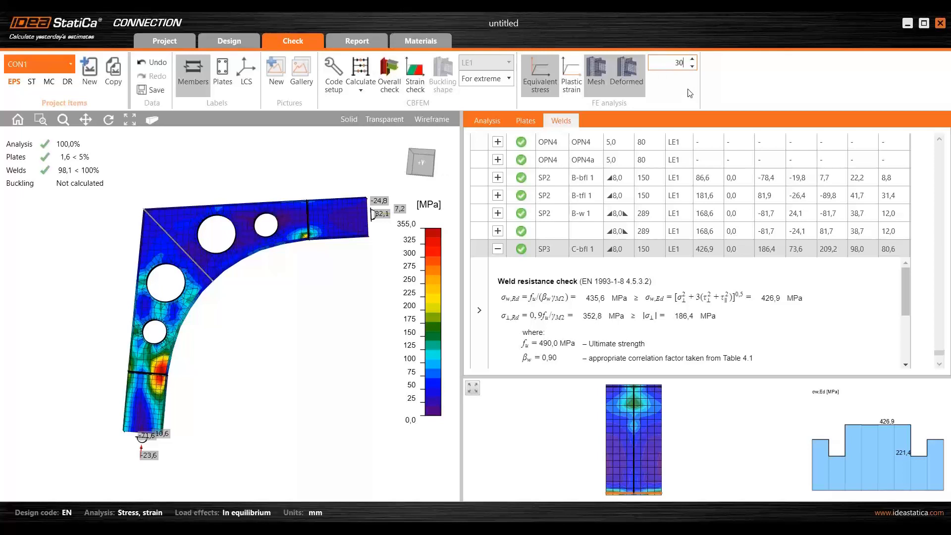
key("Return")
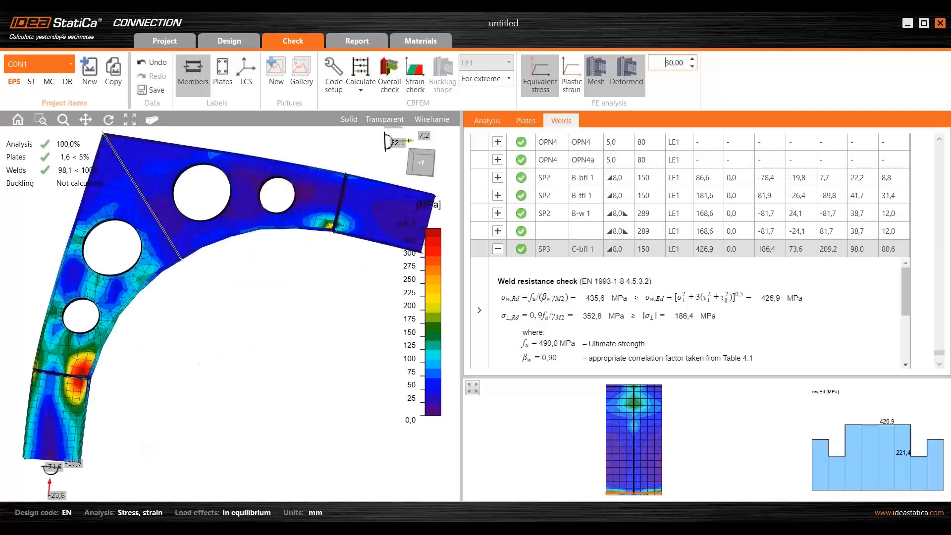
scroll(257, 350, "down", 2)
middle_click_drag(297, 316, 281, 329)
scroll(268, 315, "down", 2)
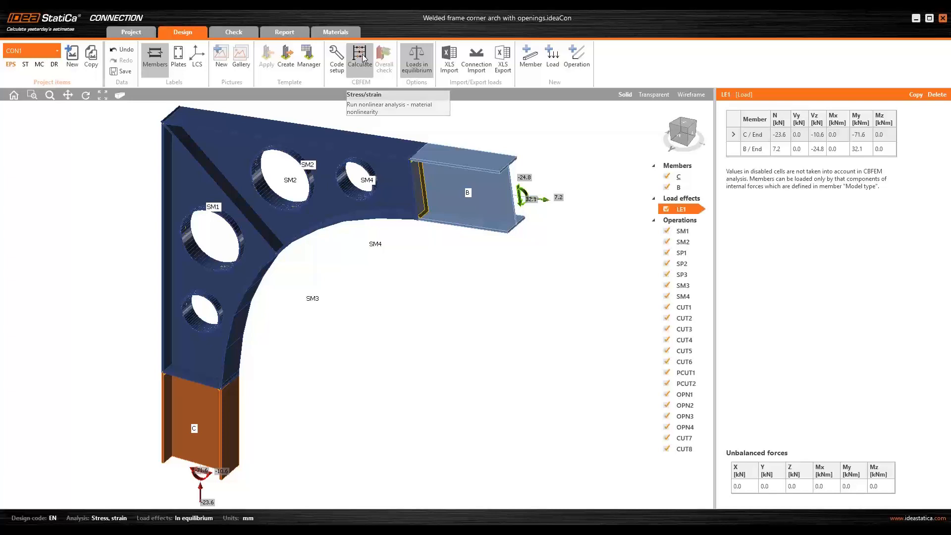
- Run the combined stress/strain and buckling calculation on the frame corner
left_click(227, 33)
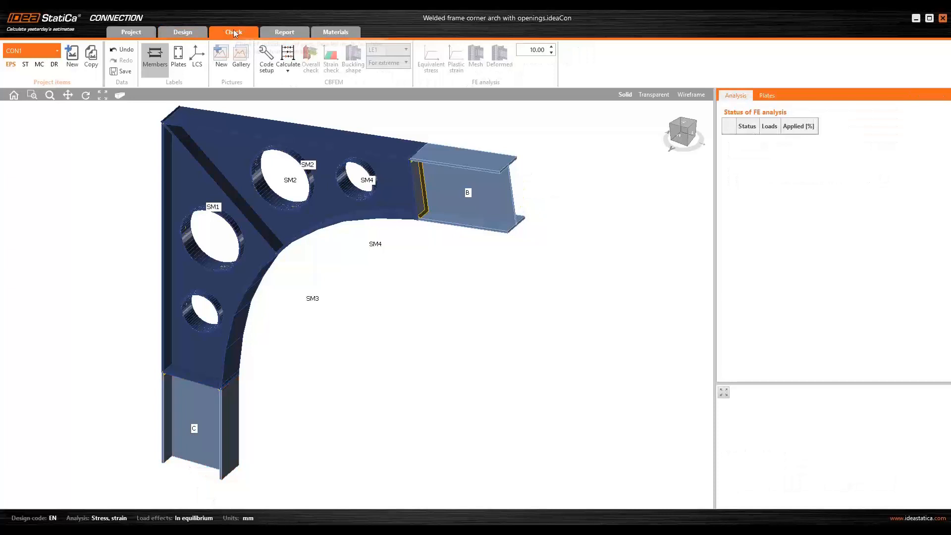
left_click(288, 72)
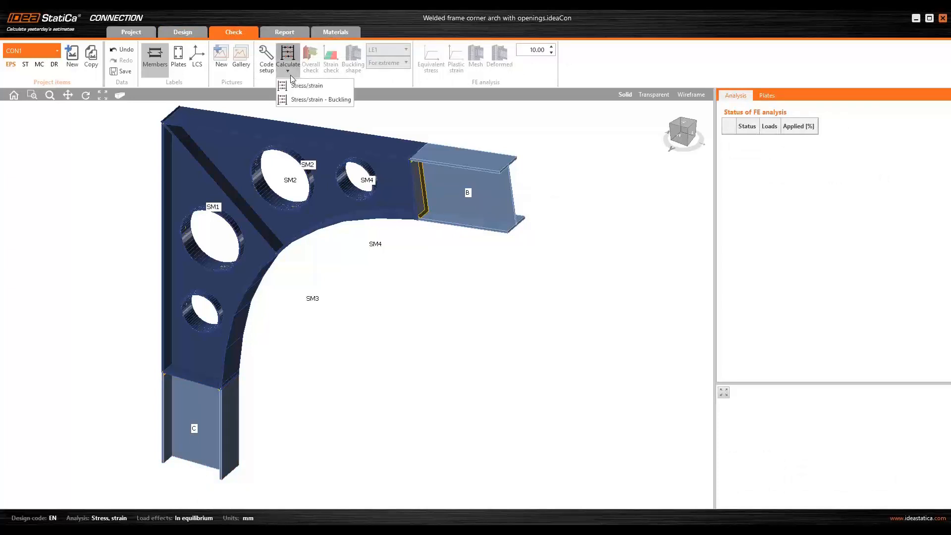
left_click(308, 100)
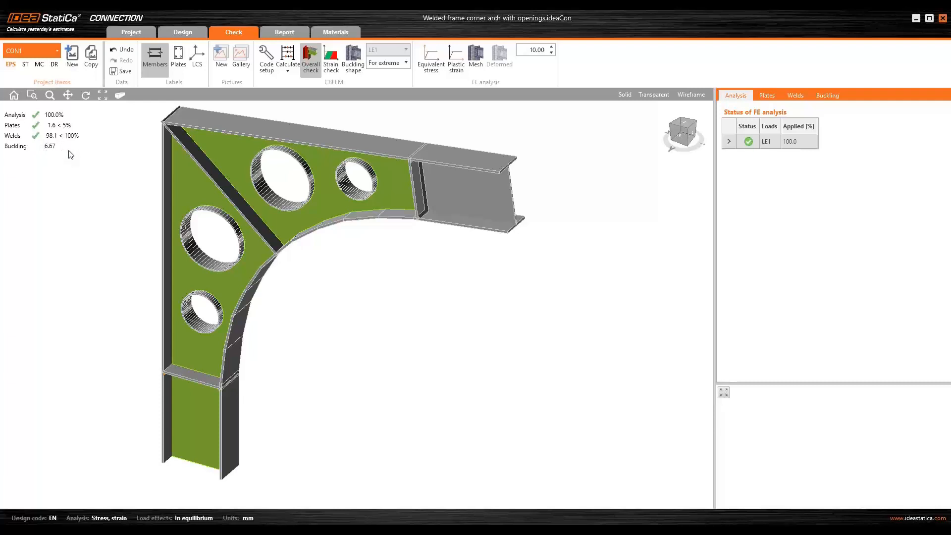
- Open the local buckling results and display buckling shape 1 of load effect LE1 on the model
left_click(830, 96)
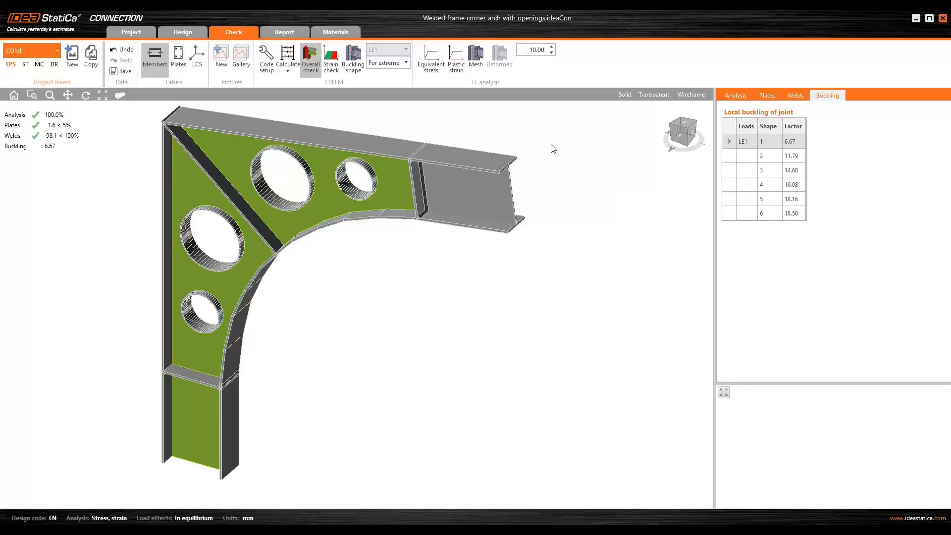
left_click(350, 60)
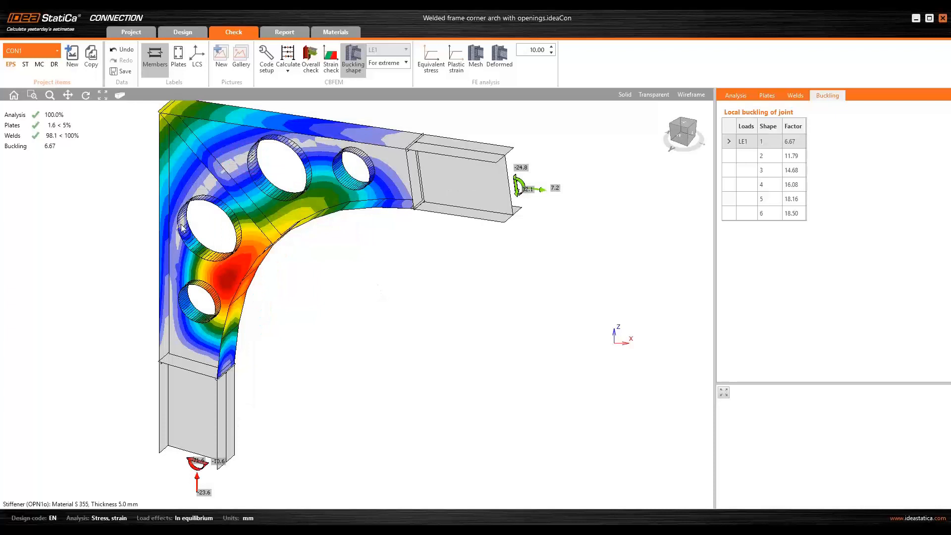
left_click(739, 143)
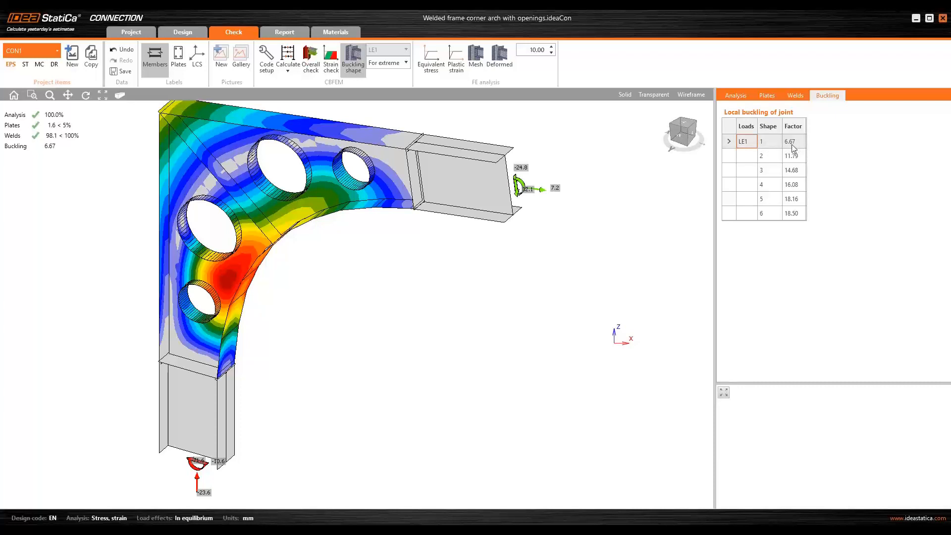
- Examine buckling shapes 2 to 6 one after another on the haunch and member webs
left_click(746, 155)
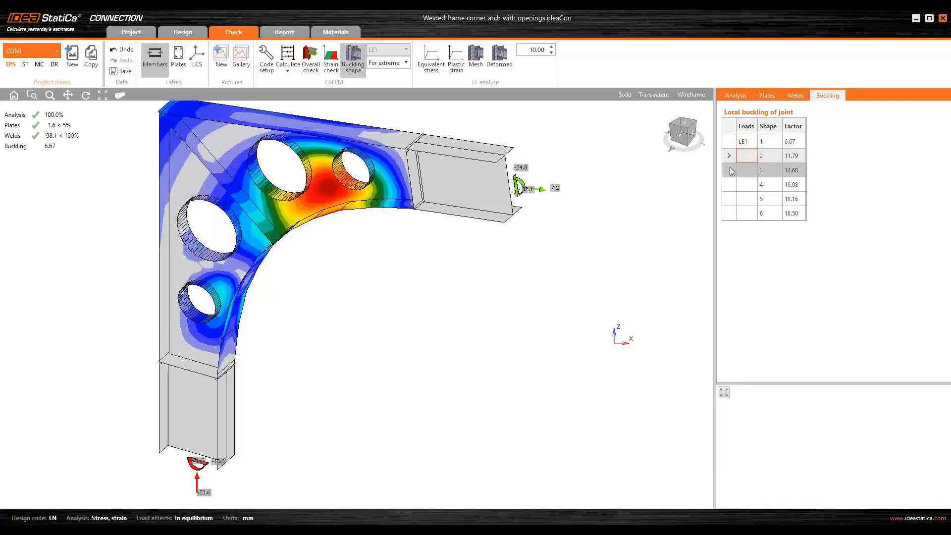
left_click(728, 170)
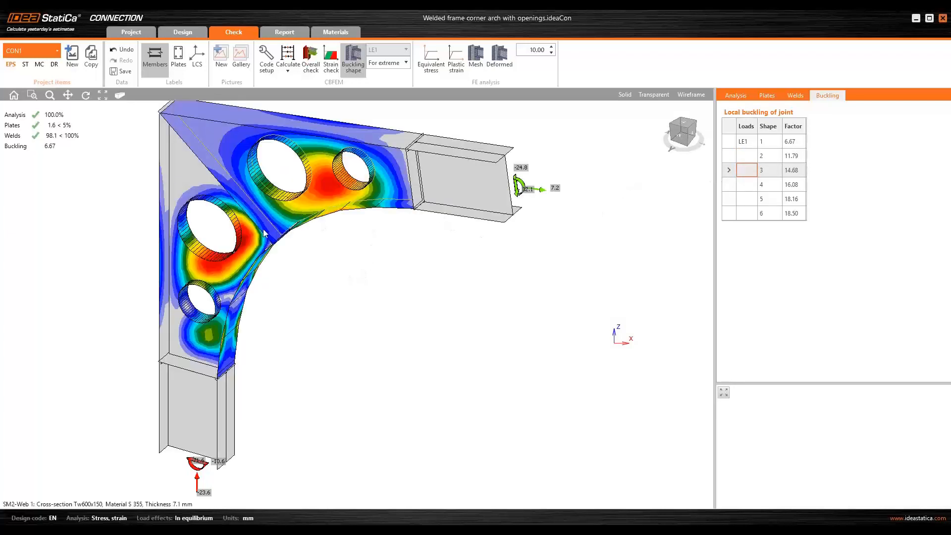
left_click(729, 185)
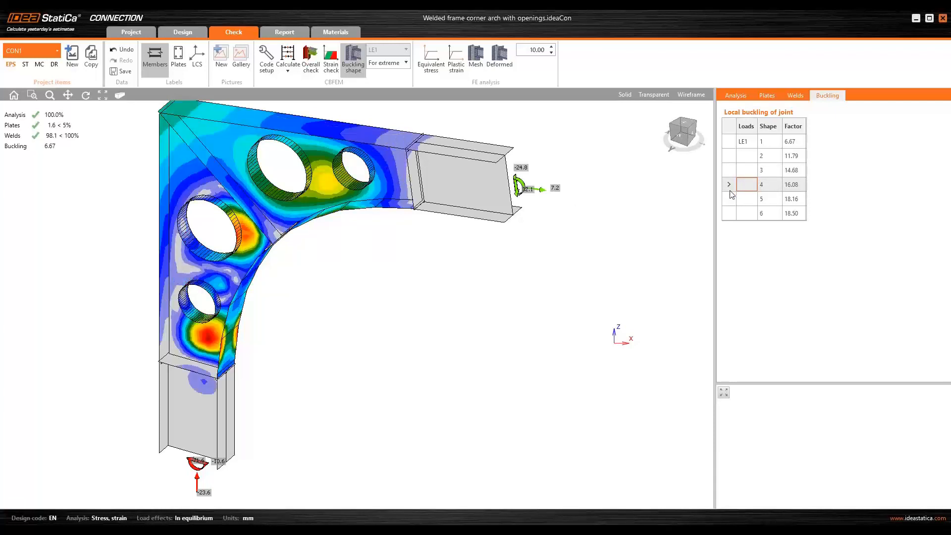
left_click(730, 199)
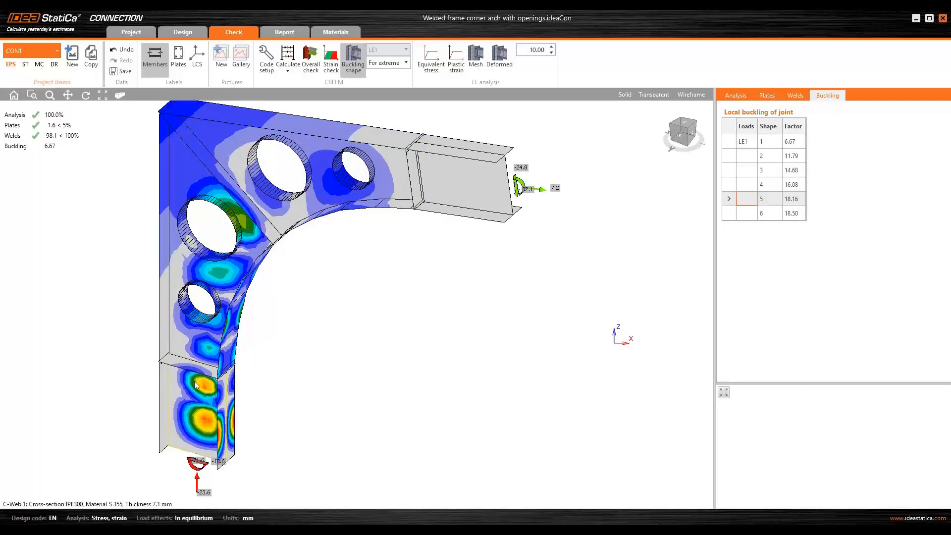
left_click(728, 214)
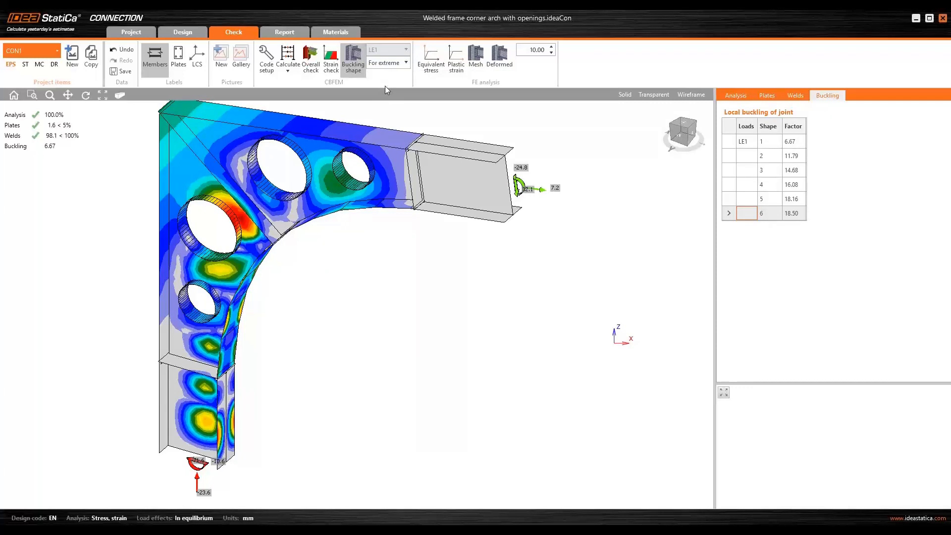
- Switch the results to the current load effect LE1 and show its local buckling factors again
left_click(391, 64)
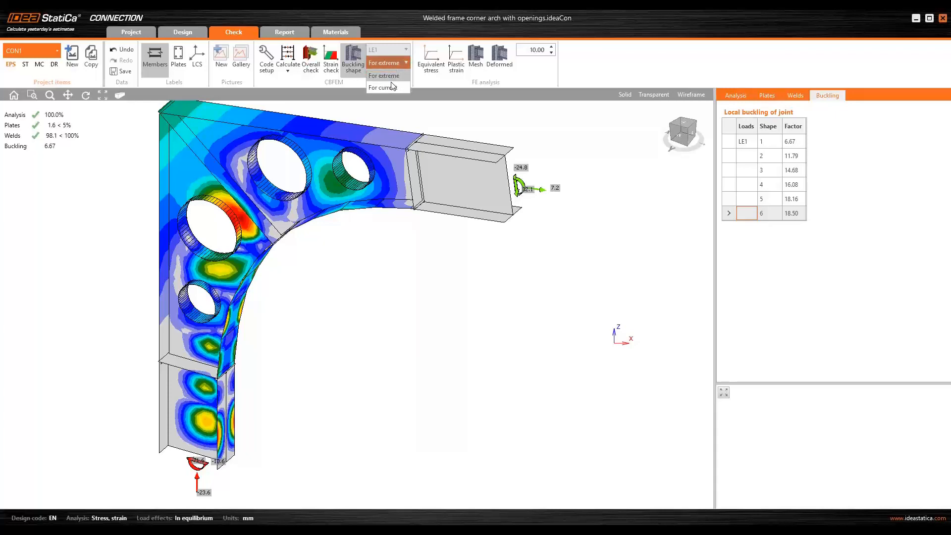
left_click(394, 88)
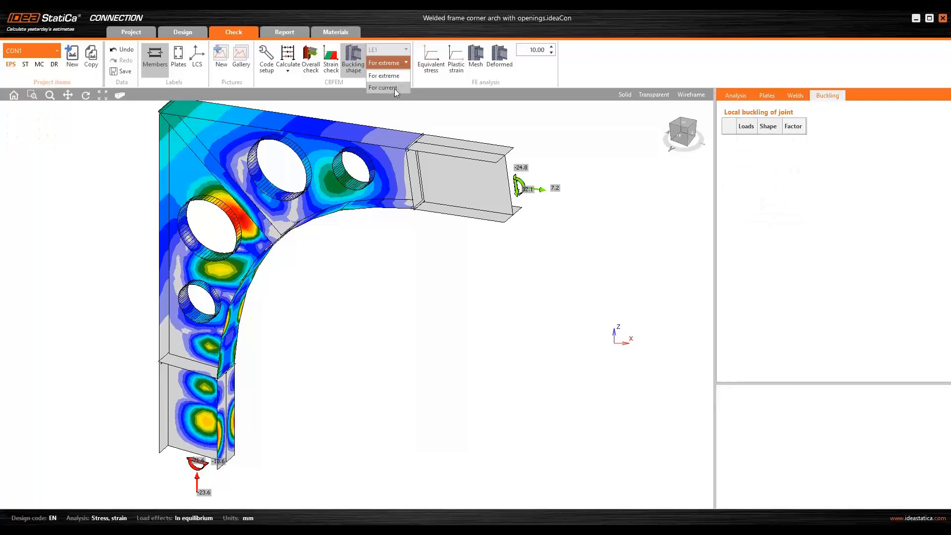
left_click(406, 50)
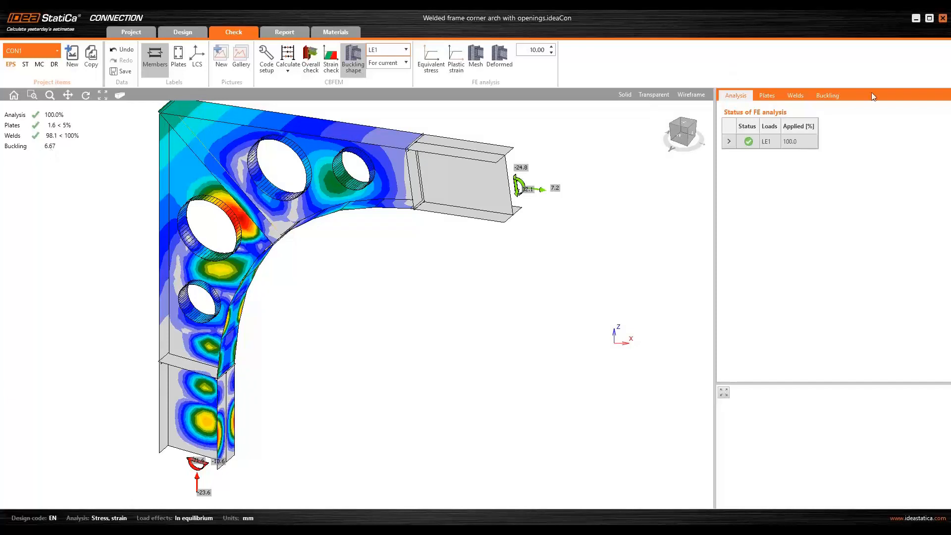
left_click(832, 97)
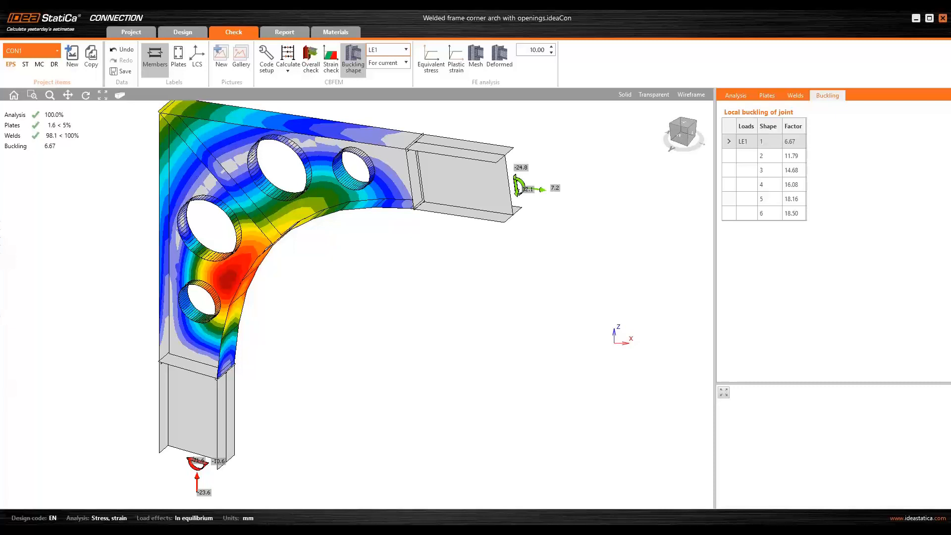
- Switch to the Chrome browser, open the IDEA StatiCa website in a new tab and go to its Resource center
left_click(206, 529)
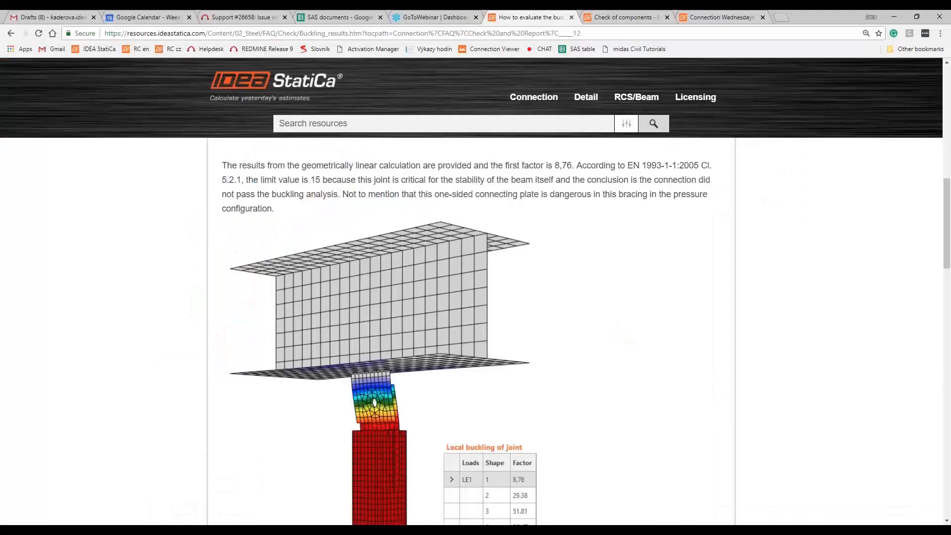
scroll(221, 325, "up", 10)
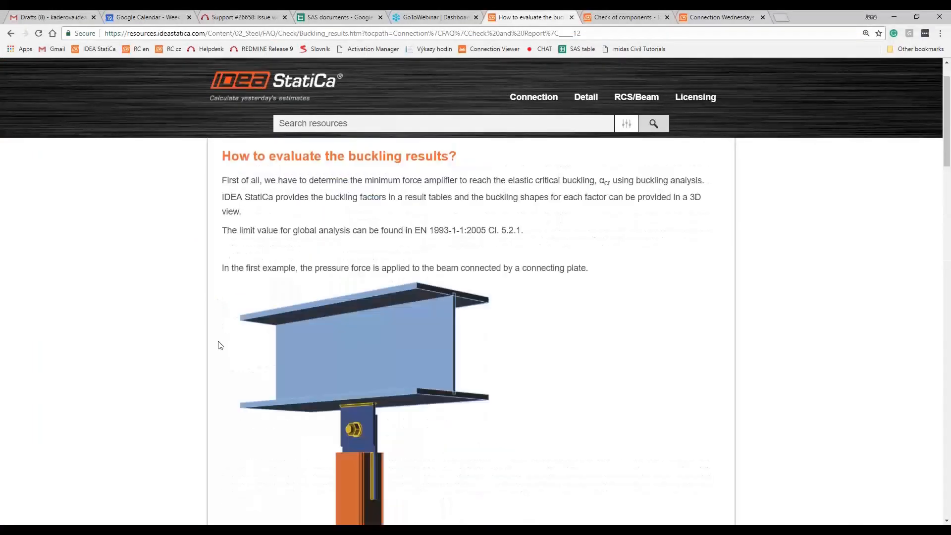
left_click(784, 19)
left_click(89, 51)
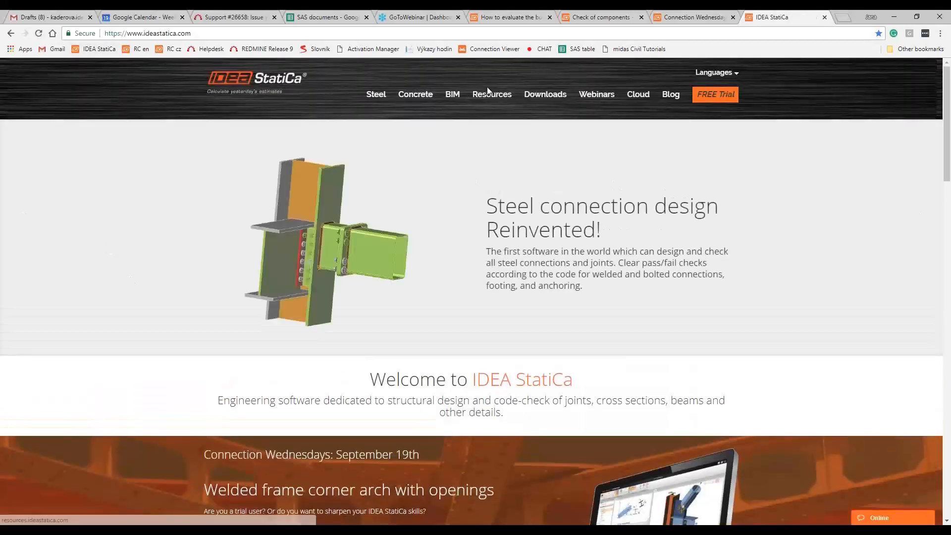
left_click(492, 94)
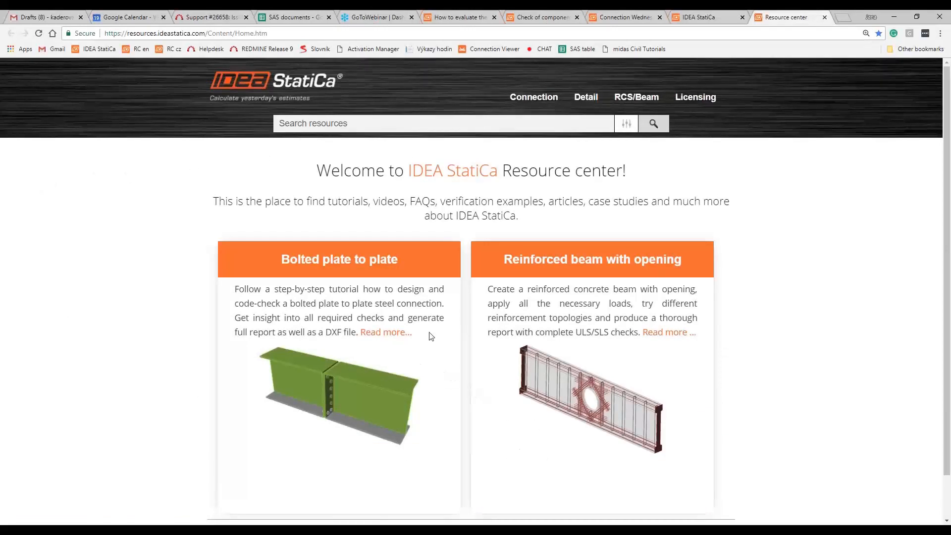
- Open the Connection FAQ article "How to evaluate the buckling results?" under Check and Report and read through its examples
mouse_move(521, 102)
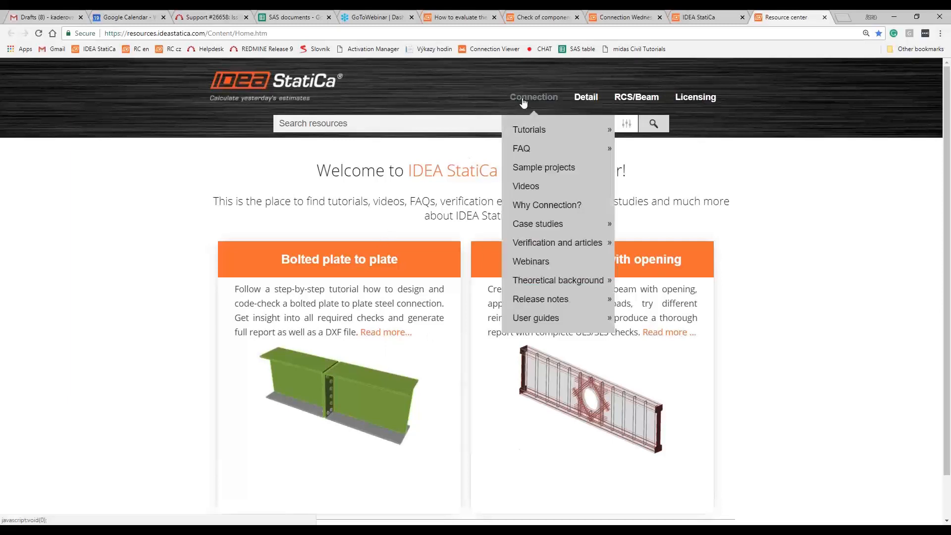
mouse_move(523, 153)
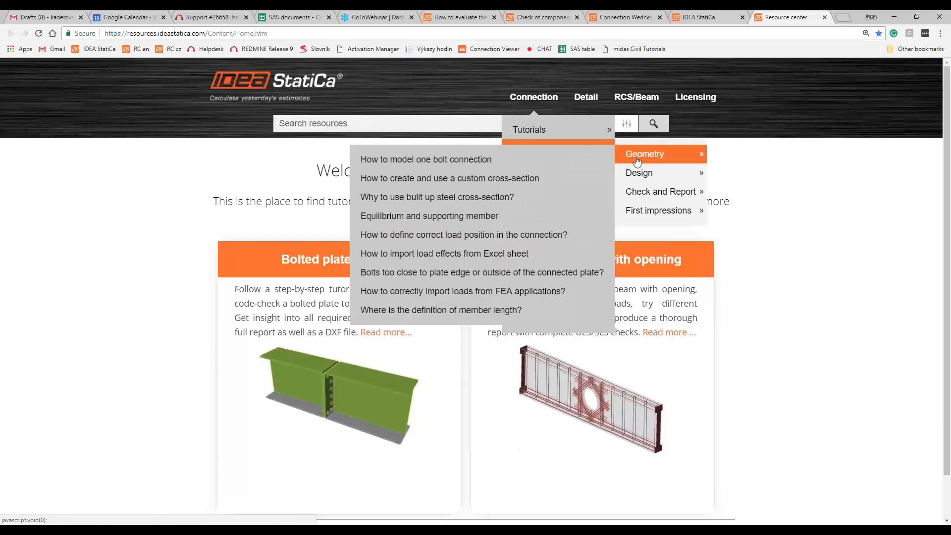
mouse_move(642, 174)
mouse_move(645, 192)
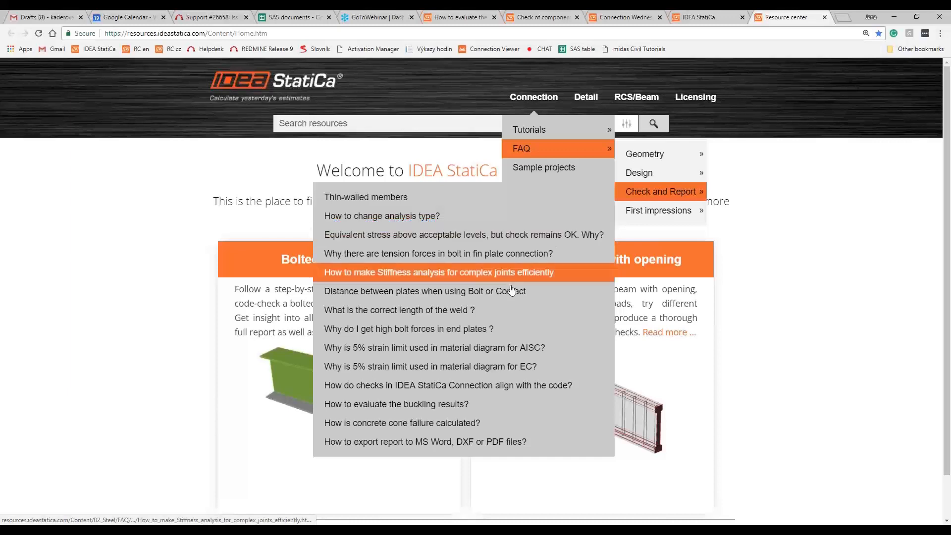
left_click(425, 407)
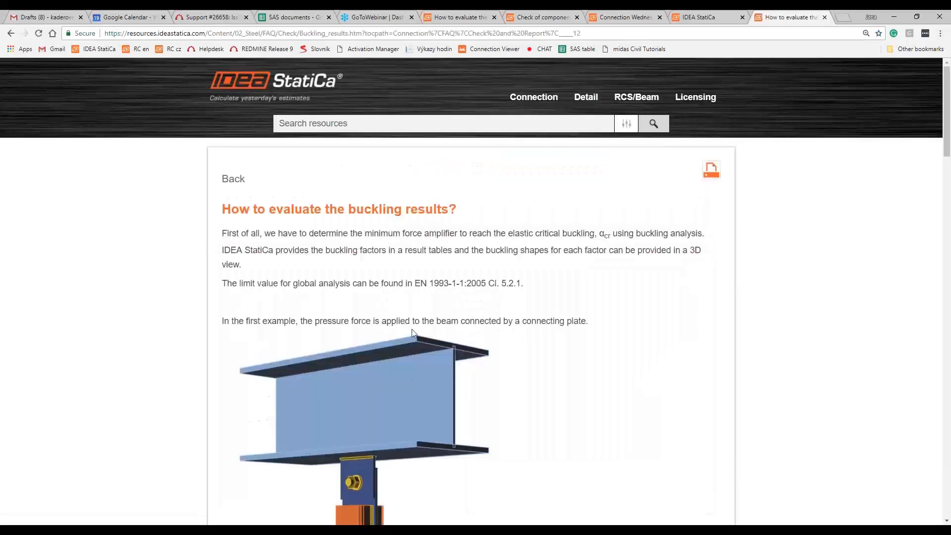
scroll(422, 347, "down", 8)
scroll(422, 355, "down", 12)
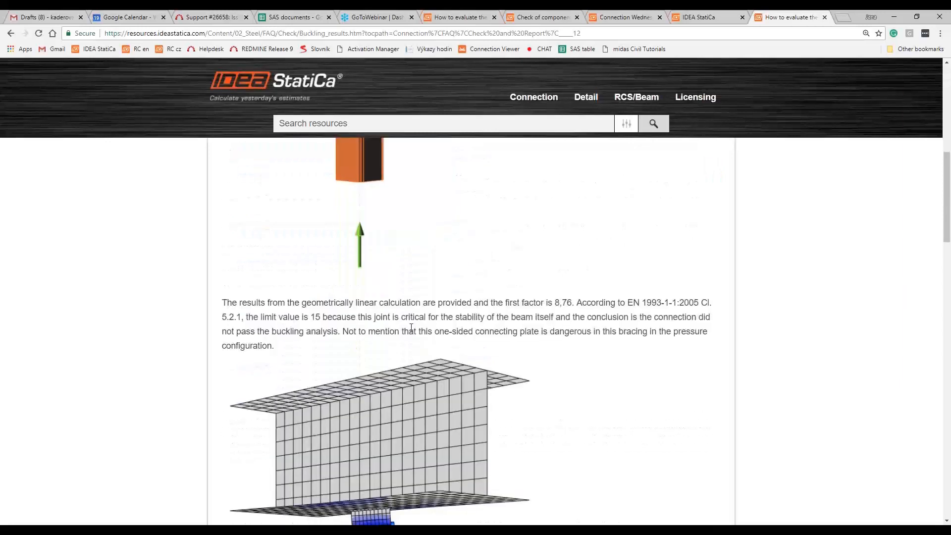
scroll(403, 340, "down", 10)
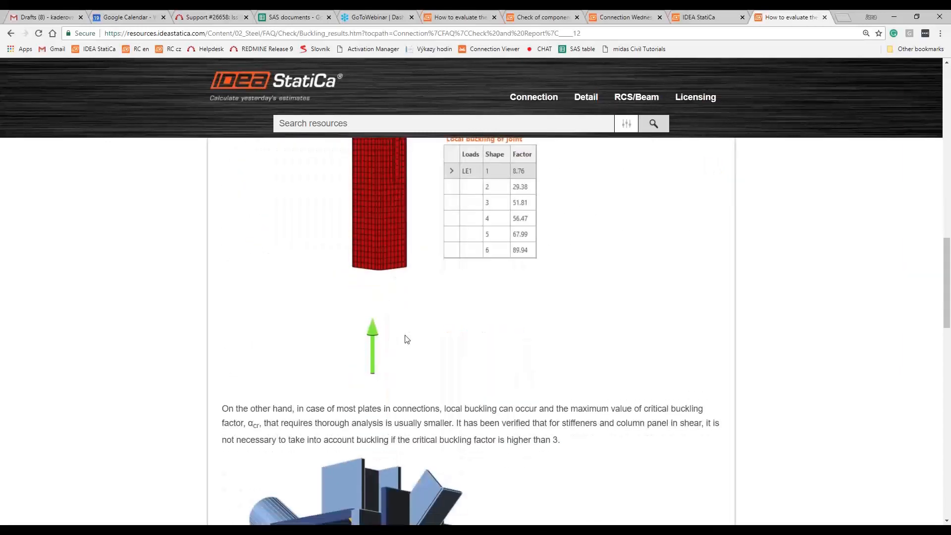
scroll(403, 340, "down", 10)
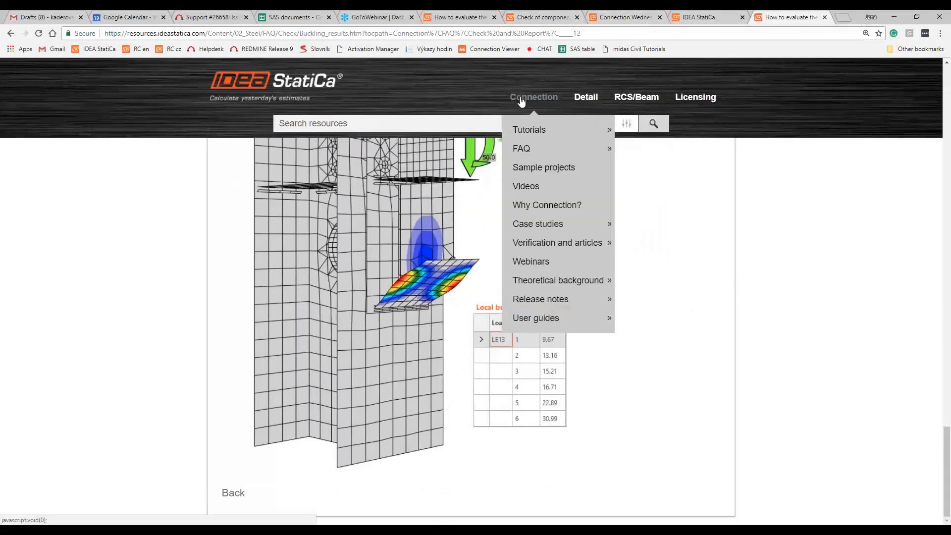
- Open "Check of components according to Eurocode" in the Connection theoretical background and read its Stability analysis section
mouse_move(538, 286)
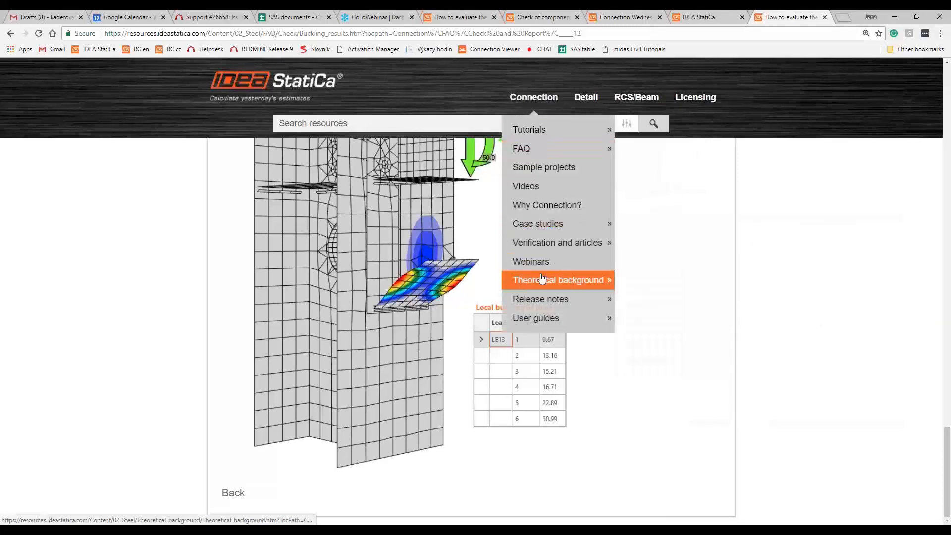
left_click(644, 305)
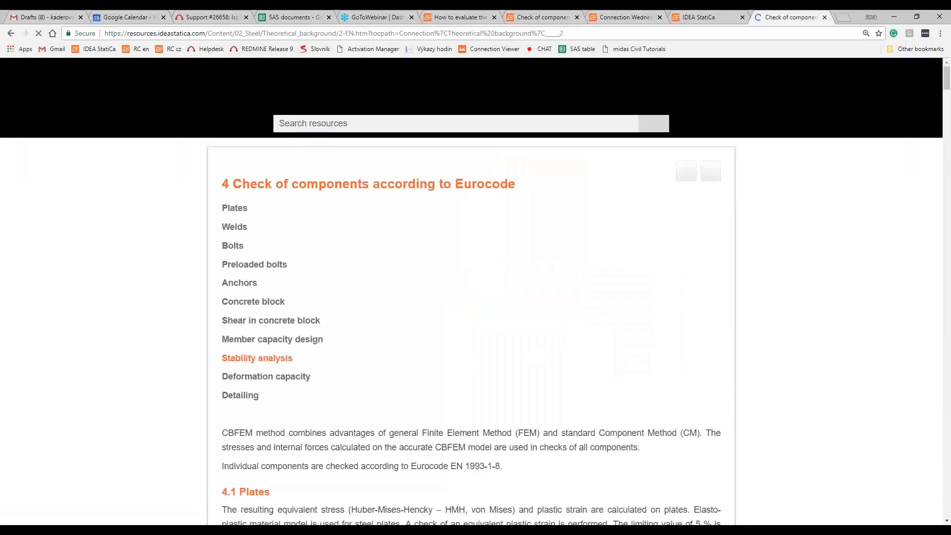
left_click(259, 359)
scroll(266, 339, "up", 1)
scroll(262, 336, "down", 6)
scroll(259, 332, "down", 5)
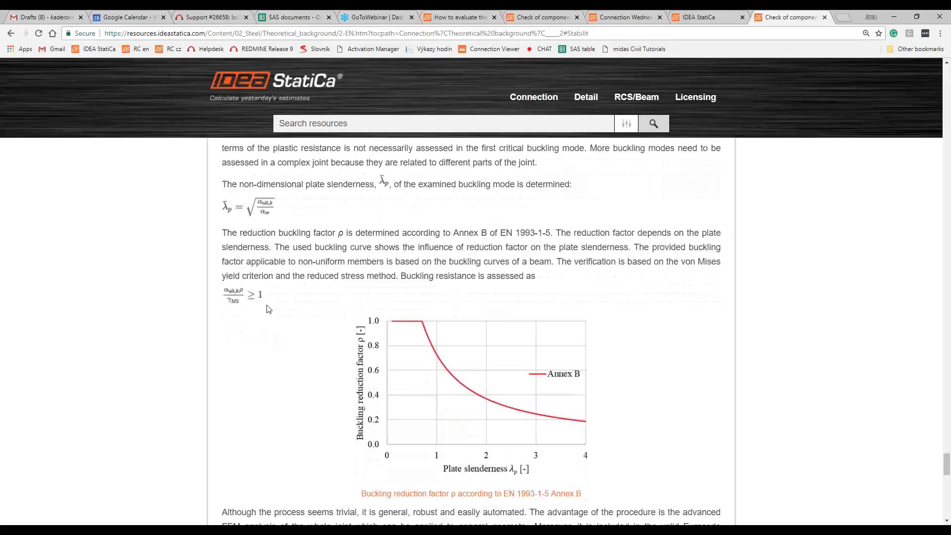
scroll(272, 305, "down", 5)
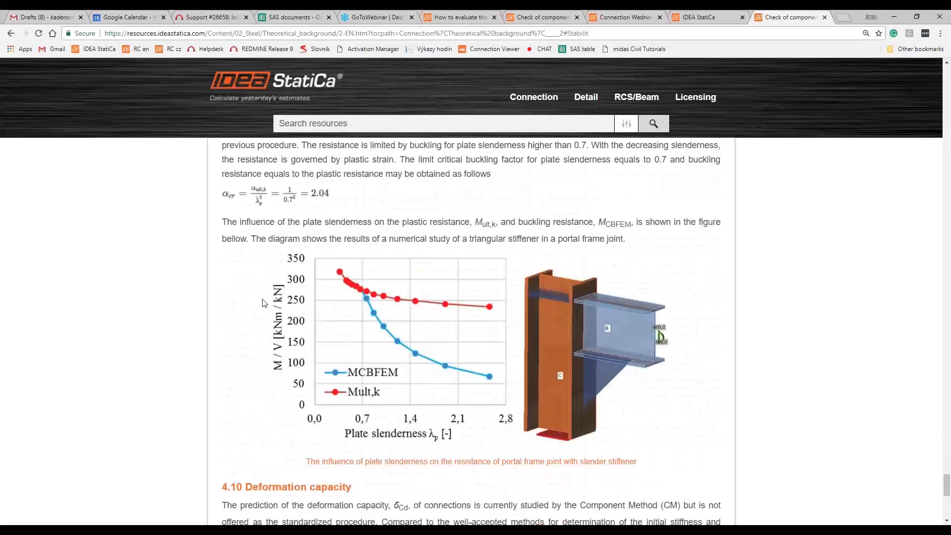
scroll(268, 305, "down", 1)
scroll(263, 302, "up", 6)
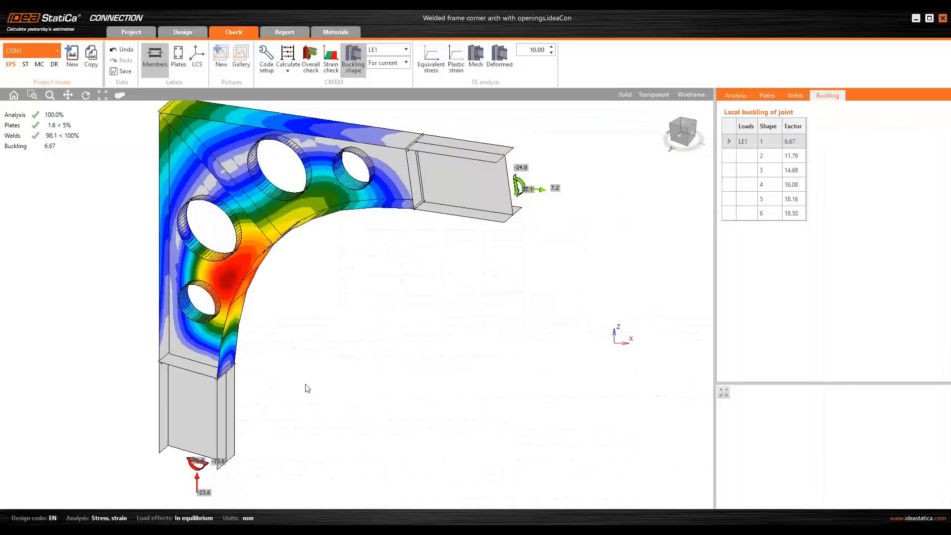
- Return to the frame corner model in IDEA StatiCa Connection and display buckling shape 2 of load effect LE1
left_click(790, 142)
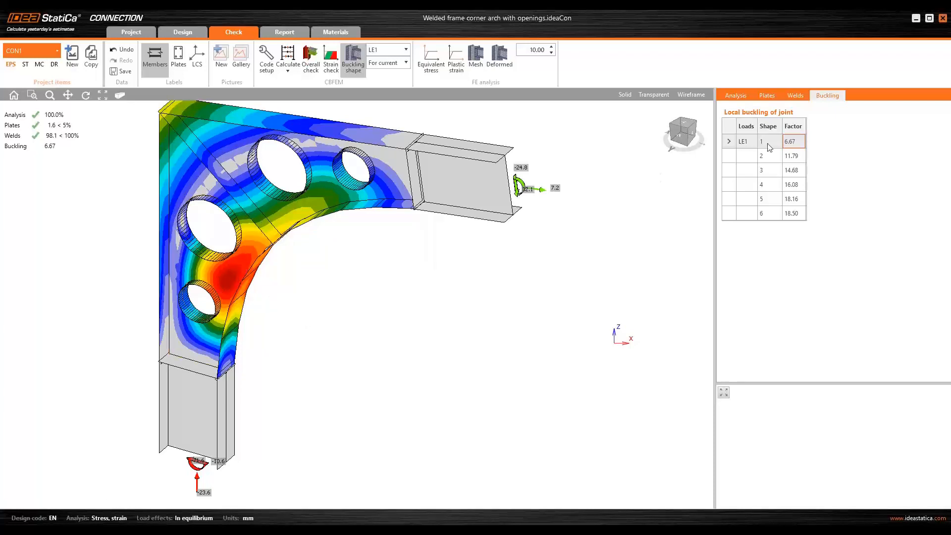
left_click(729, 156)
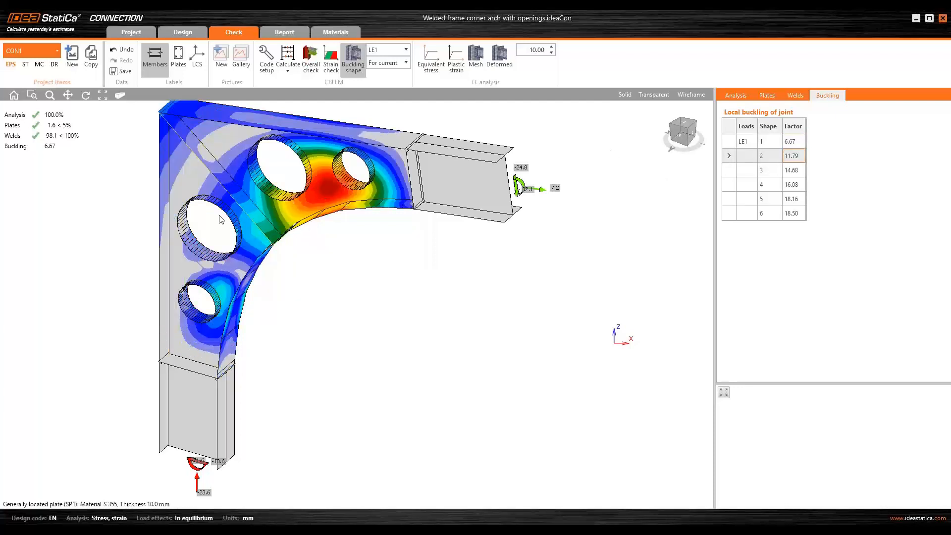
middle_click_drag(494, 298, 532, 274, "ctrl")
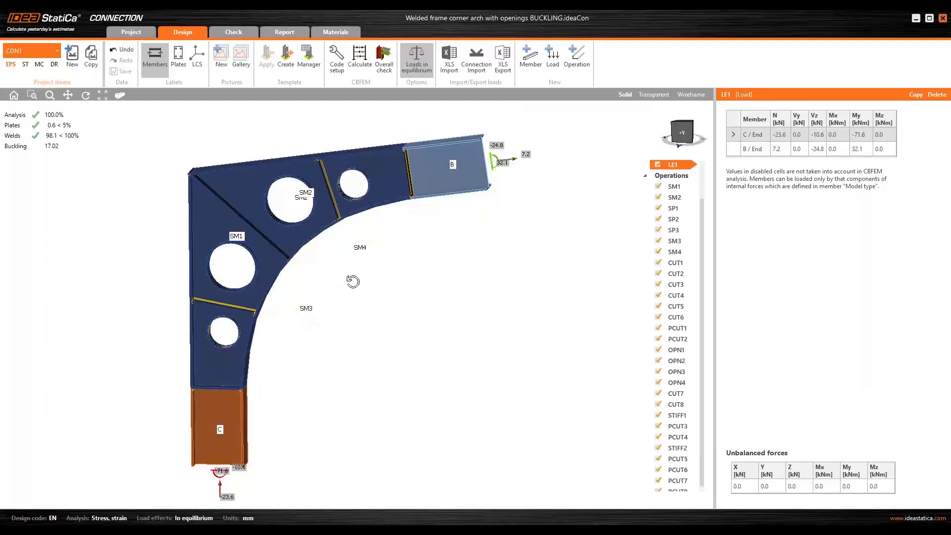
- Examine the stiffeners between the web openings in the project "Welded frame corner arch with openings BUCKLING"
left_click_drag(353, 281, 322, 279)
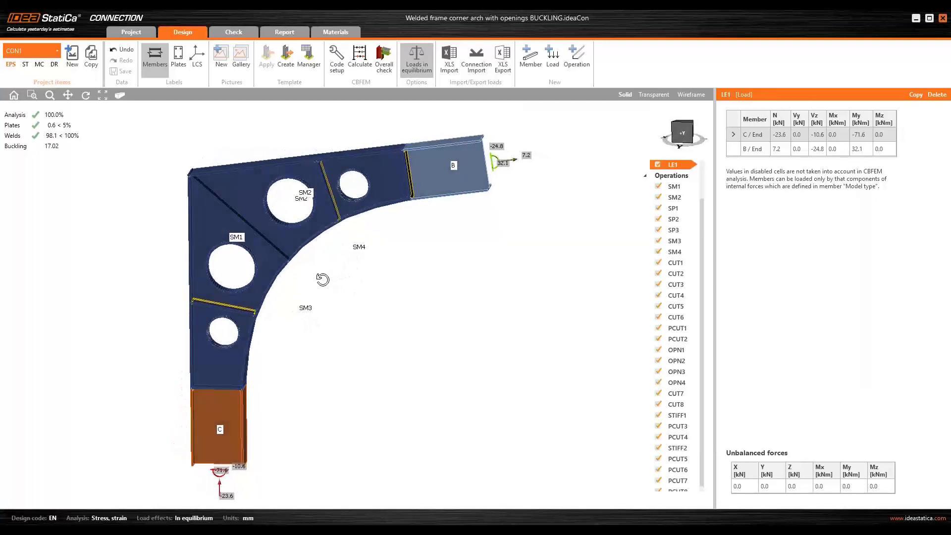
scroll(246, 323, "up", 3)
scroll(219, 320, "up", 2)
middle_click_drag(227, 305, 209, 348)
middle_click_drag(387, 268, 387, 394)
scroll(387, 394, "up", 2)
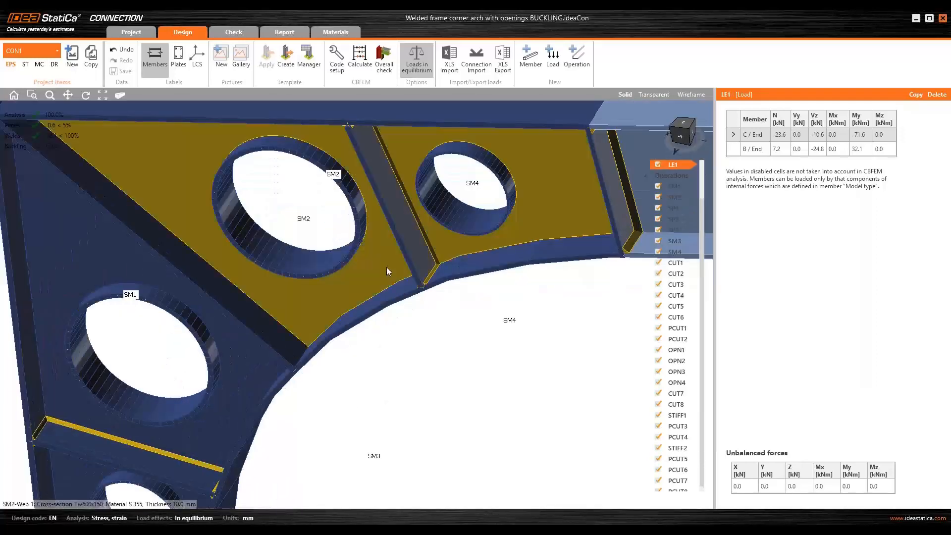
scroll(386, 266, "down", 5)
middle_click_drag(405, 300, 442, 288)
scroll(442, 288, "up", 2)
- Show the overall check of the stiffened frame corner and its buckling shapes 1 and 2 for load effect LE1
left_click(237, 31)
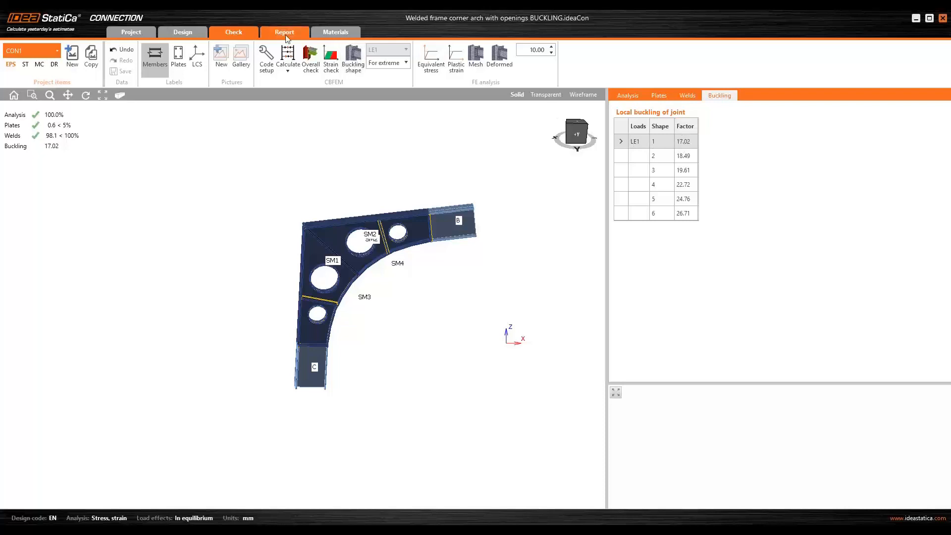
left_click(310, 59)
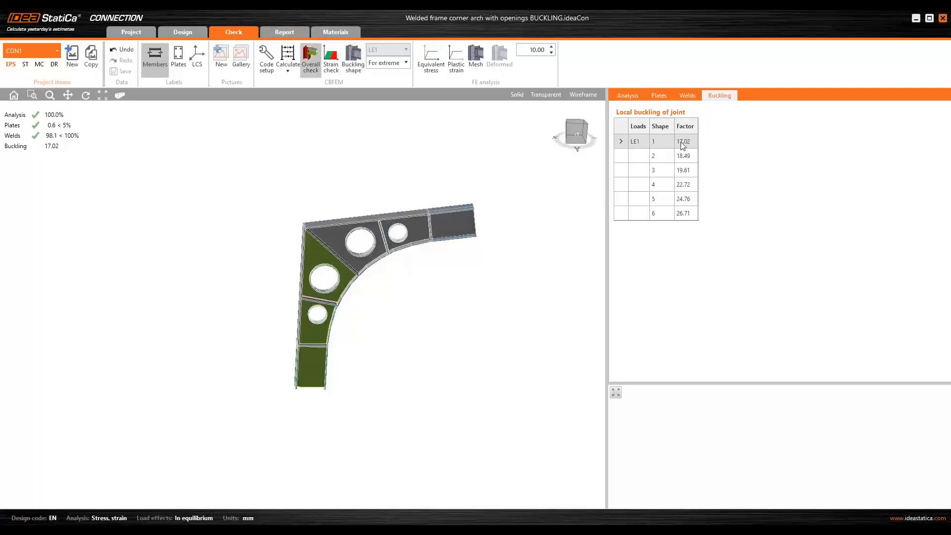
left_click(354, 60)
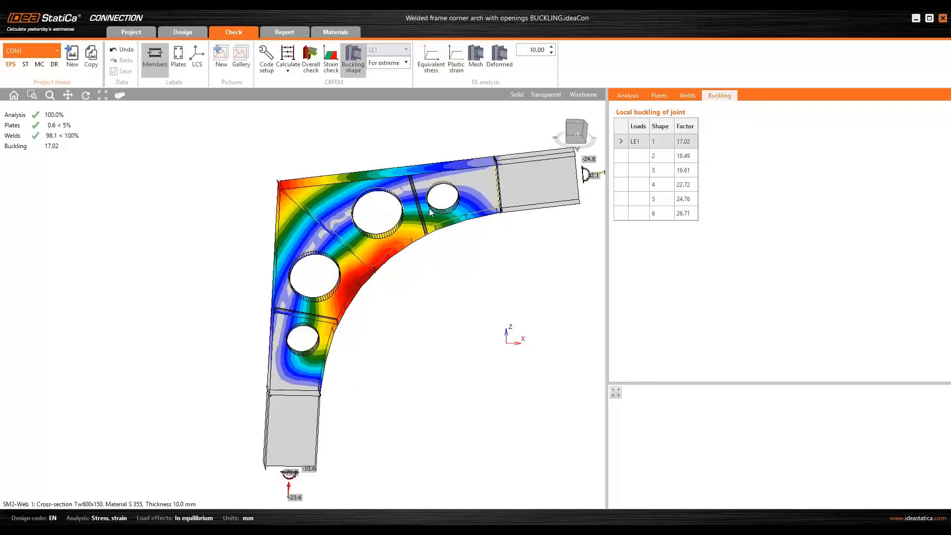
left_click(625, 156)
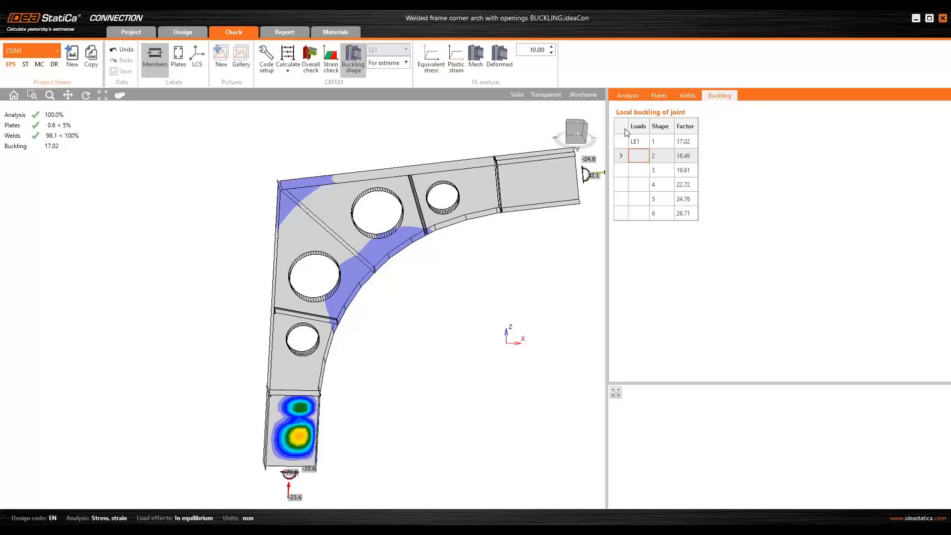
- Switch to the webinar presentation in PowerPoint and show the Q&A slide
left_click(327, 531)
key("alt+Tab")
left_click_drag(950, 13, 659, 43)
double_click(659, 43)
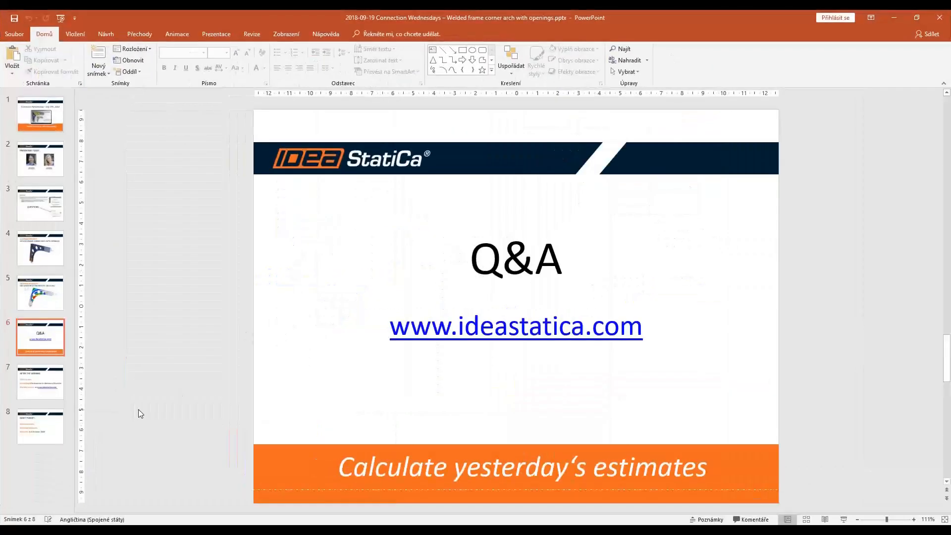